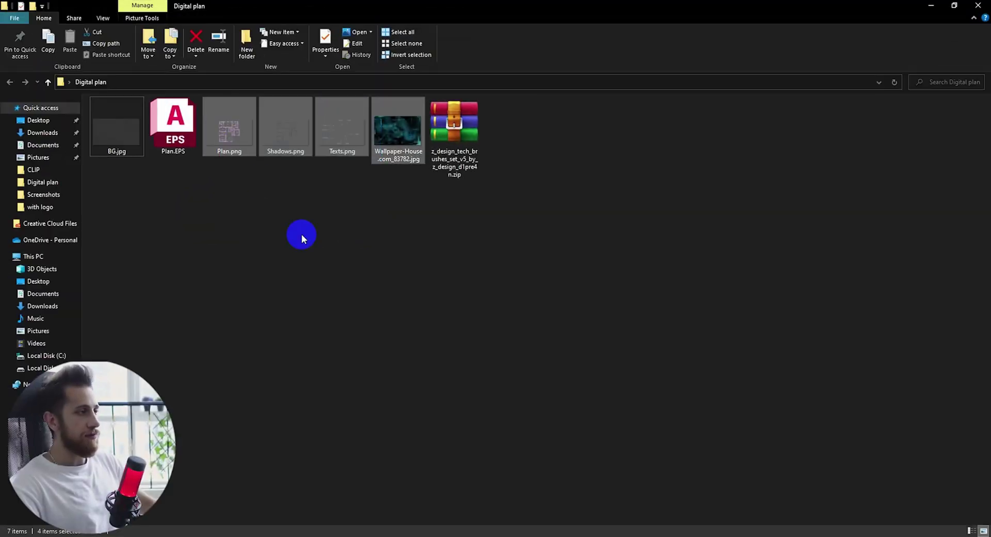
pyautogui.moveTo(135, 191); pyautogui.dragTo(121, 155)
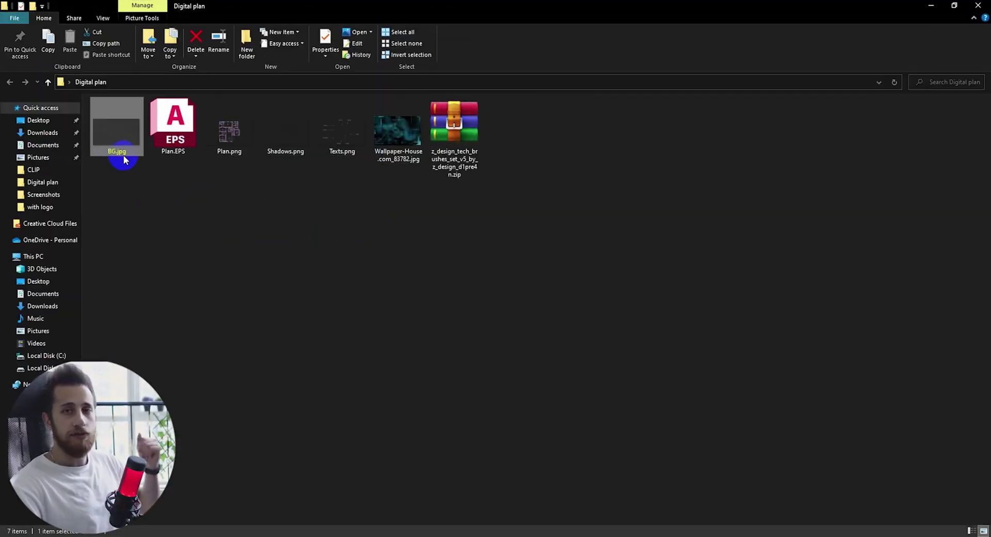
pyautogui.click(227, 231)
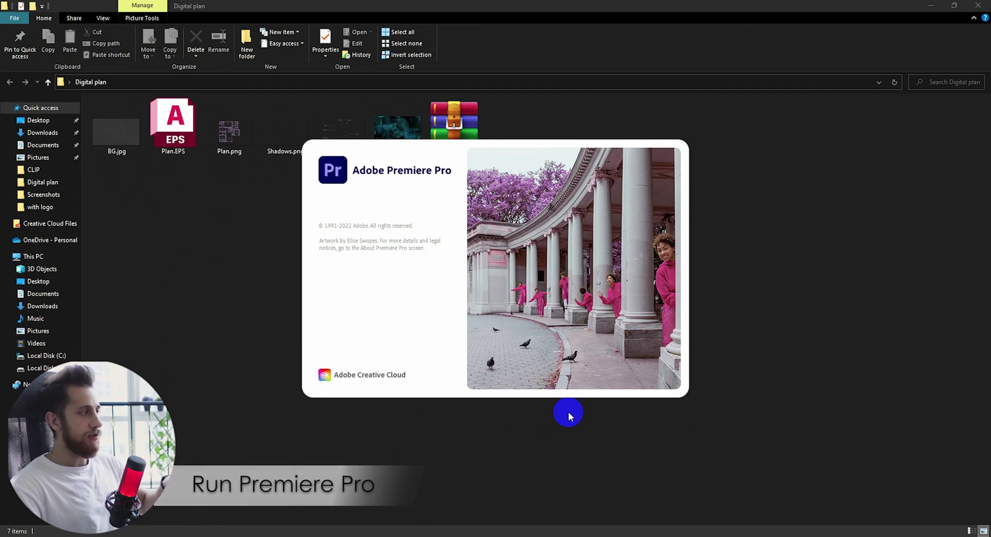
# Step: Create a new project named Plan in Adobe Premiere Pro and open Motion Bro's Design Layouts category
pyautogui.click(543, 369)
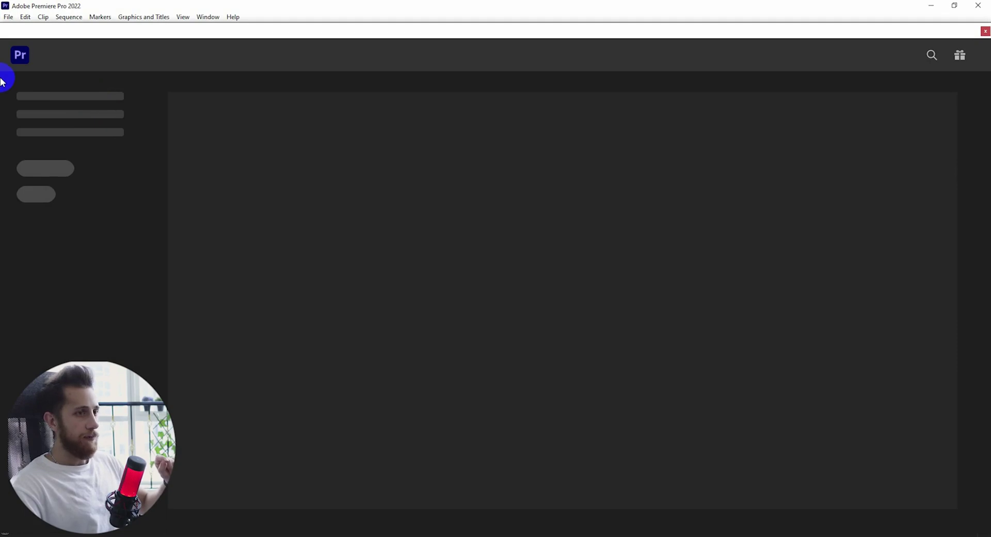
pyautogui.click(39, 97)
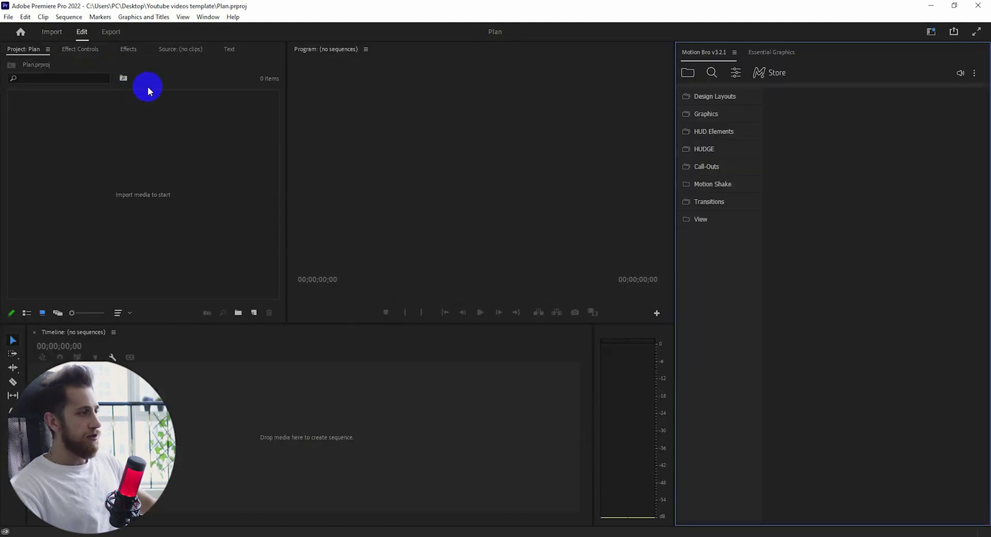
pyautogui.click(715, 96)
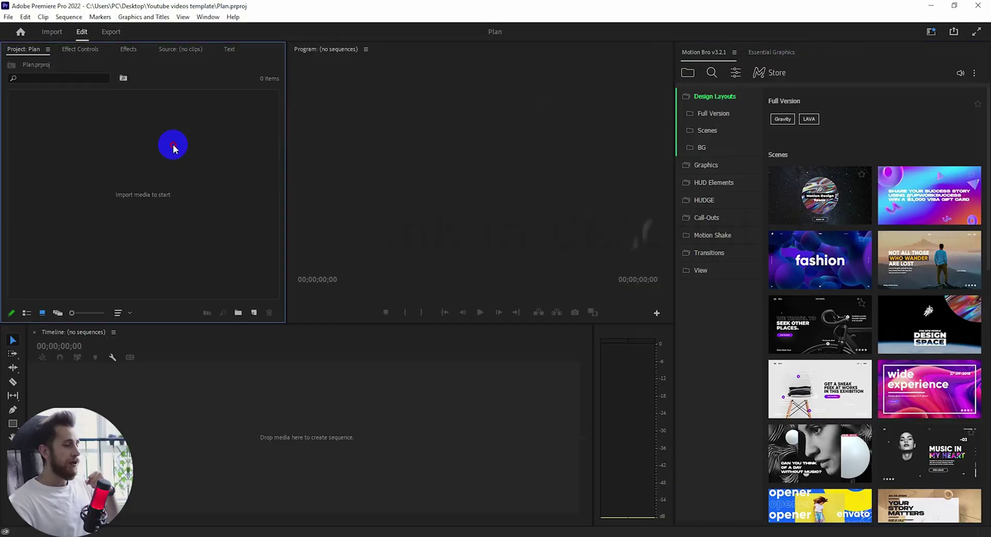
# Step: Import Plan.png, Shadows.png, Texts.png and BG.jpg from the Digital plan folder into the project
pyautogui.click(916, 8)
pyautogui.moveTo(405, 234); pyautogui.dragTo(240, 128)
pyautogui.moveTo(346, 203); pyautogui.dragTo(178, 173)
pyautogui.keyDown('ctrl'); pyautogui.click(120, 154); pyautogui.keyUp('ctrl')
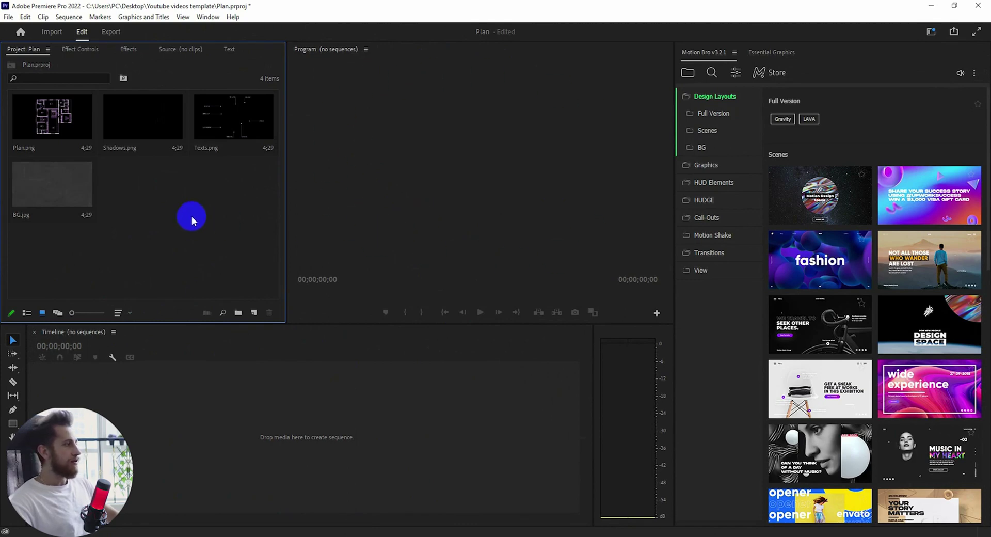
# Step: Create a sequence from BG.jpg and extend the background clip to about 00;00;32;10
pyautogui.click(95, 212)
pyautogui.moveTo(60, 192); pyautogui.dragTo(155, 428)
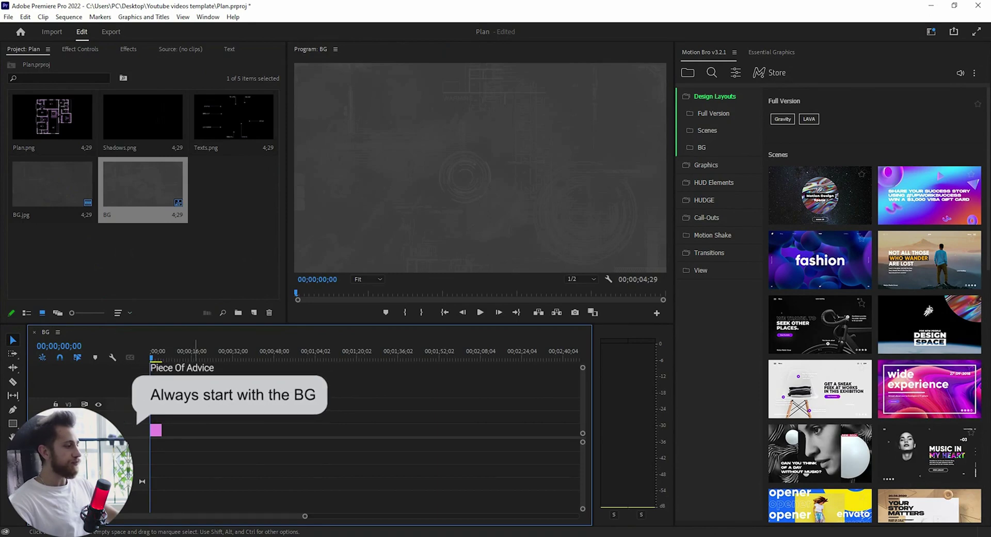
pyautogui.click(157, 430)
pyautogui.moveTo(157, 428); pyautogui.dragTo(232, 429)
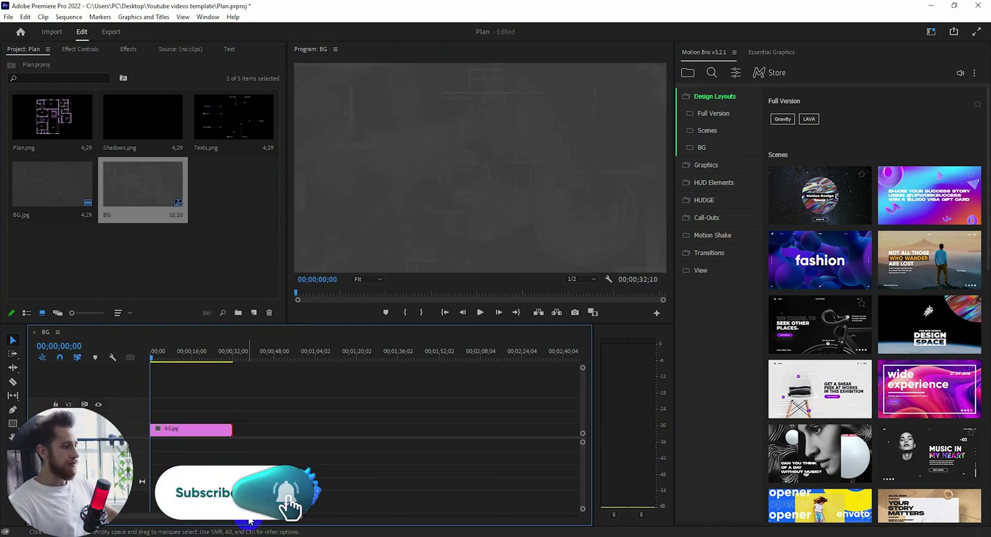
# Step: Place Plan.png on the track above the background clip, starting at about 00;00;01;19
pyautogui.press('=')
pyautogui.press('=')
pyautogui.press('=')
pyautogui.press('=')
pyautogui.press('=')
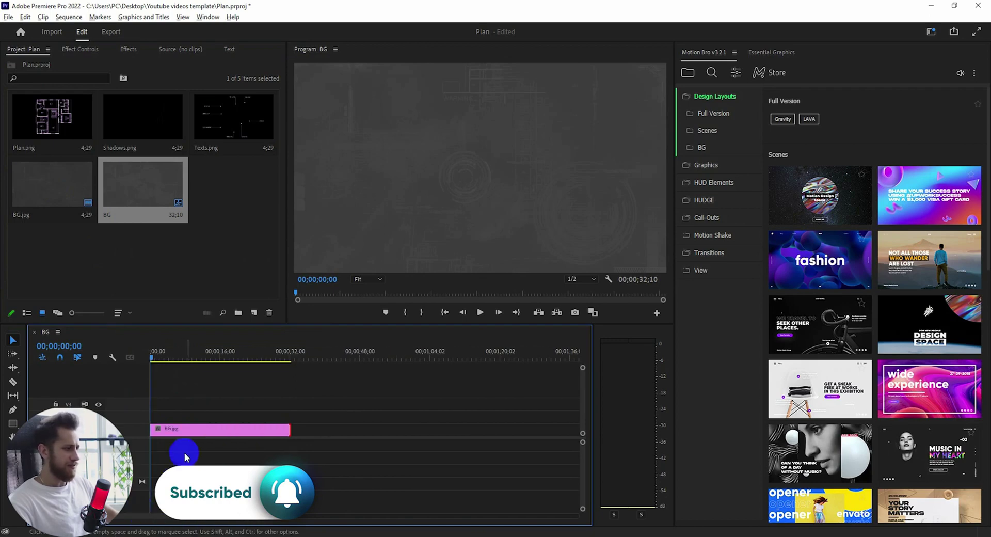
pyautogui.press('=')
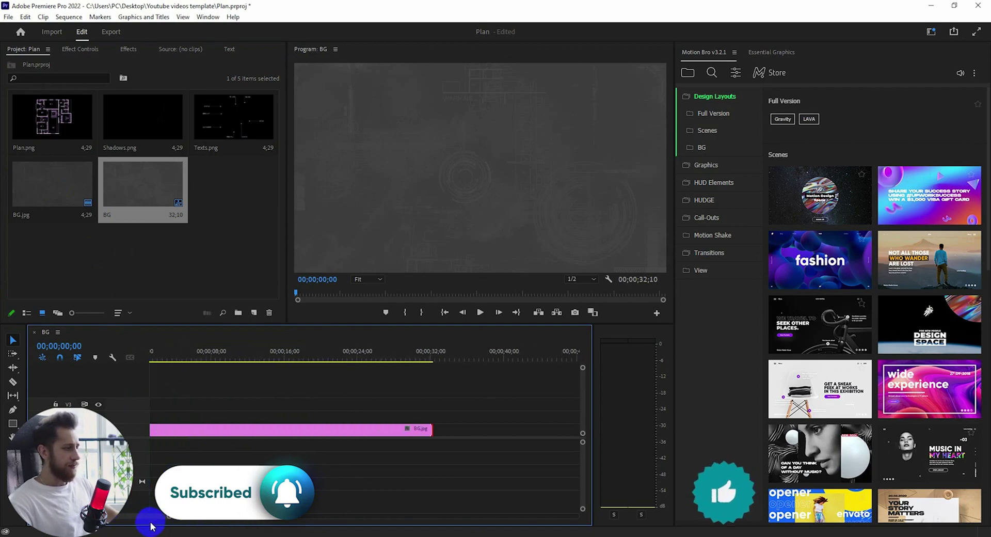
pyautogui.click(219, 282)
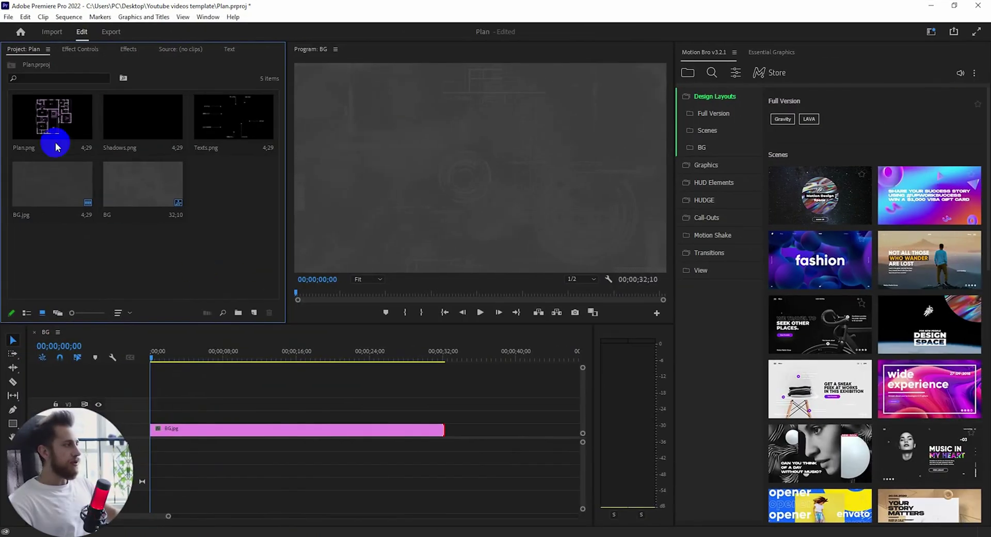
pyautogui.moveTo(53, 145); pyautogui.dragTo(177, 451)
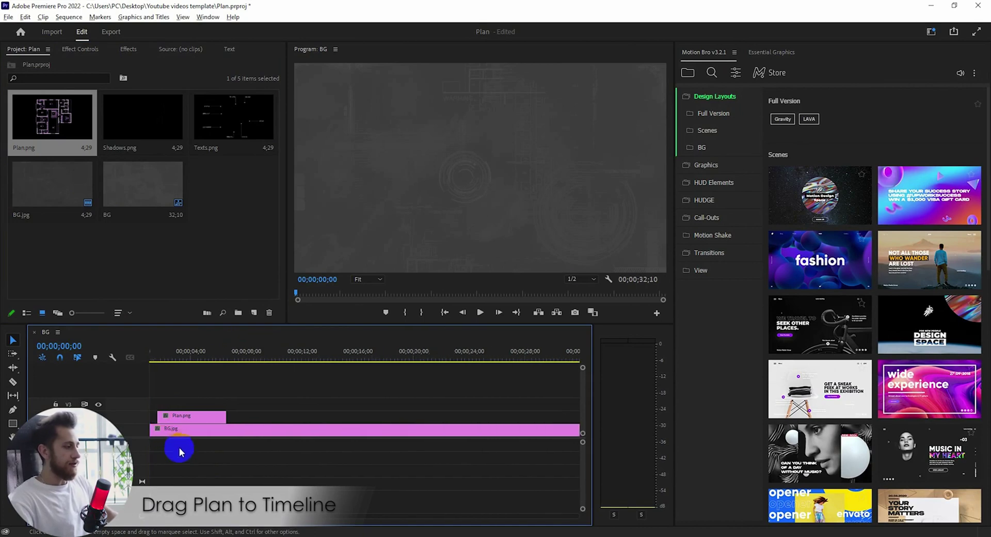
pyautogui.press('=')
pyautogui.moveTo(170, 415); pyautogui.dragTo(208, 415)
pyautogui.press('=')
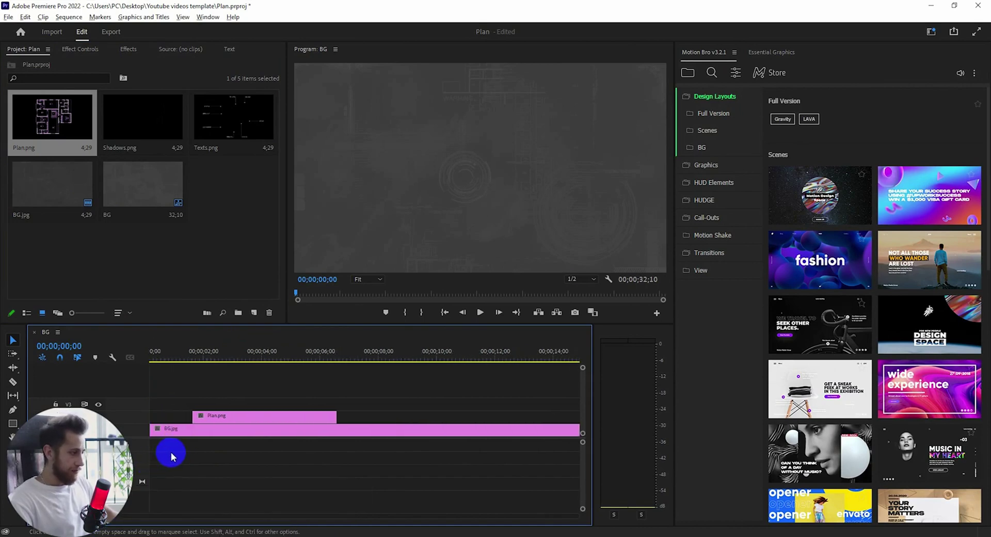
# Step: Play and scrub the sequence around the start of the Plan.png clip to check how the plan appears
pyautogui.click(179, 358)
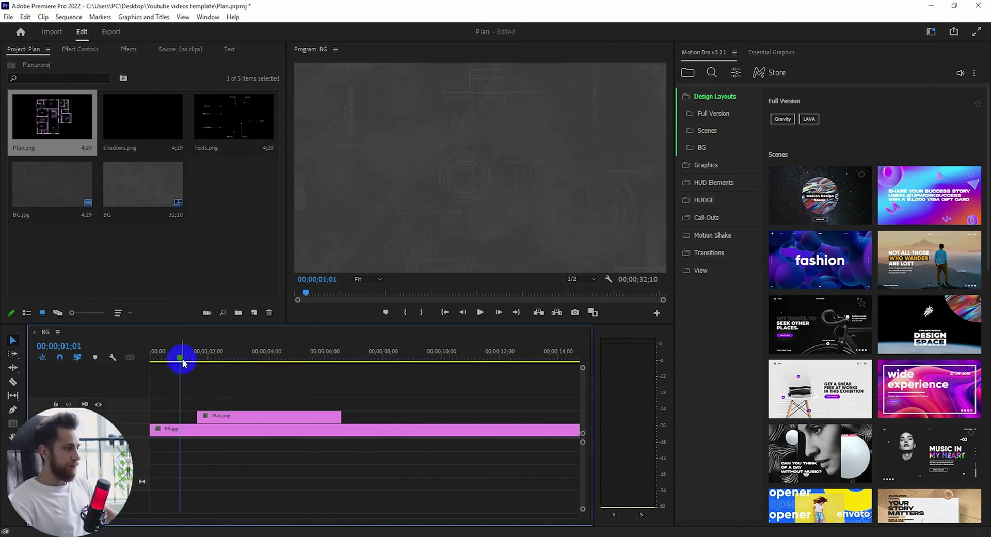
pyautogui.press('space')
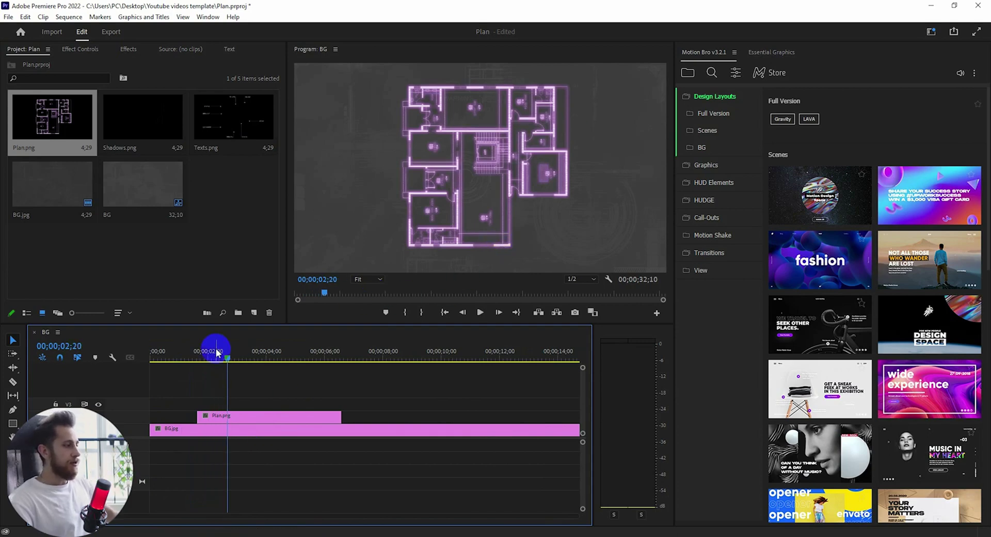
pyautogui.moveTo(229, 362); pyautogui.dragTo(186, 356)
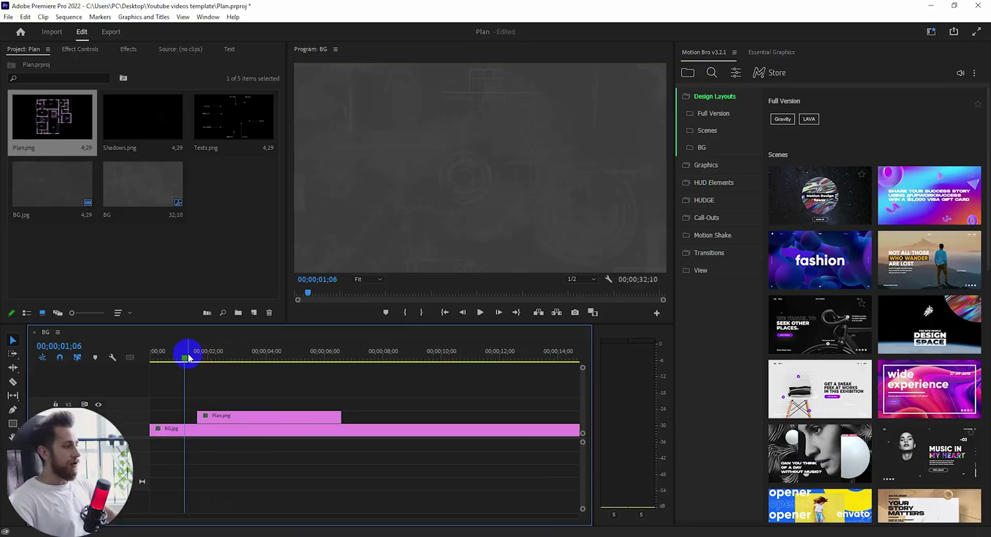
pyautogui.moveTo(188, 360); pyautogui.dragTo(206, 356)
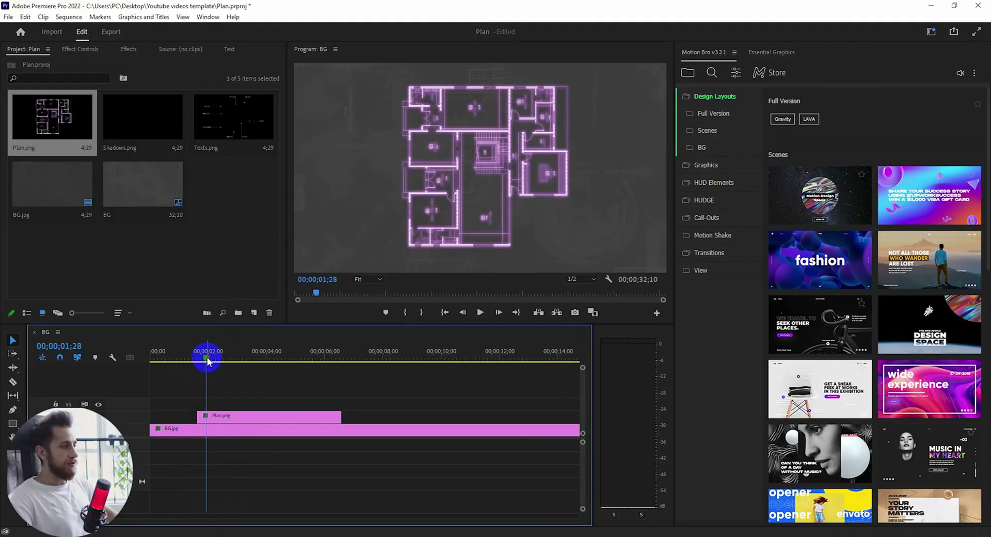
# Step: Scale the Plan.png clip down uniformly to about 90 percent in the program preview
pyautogui.click(250, 419)
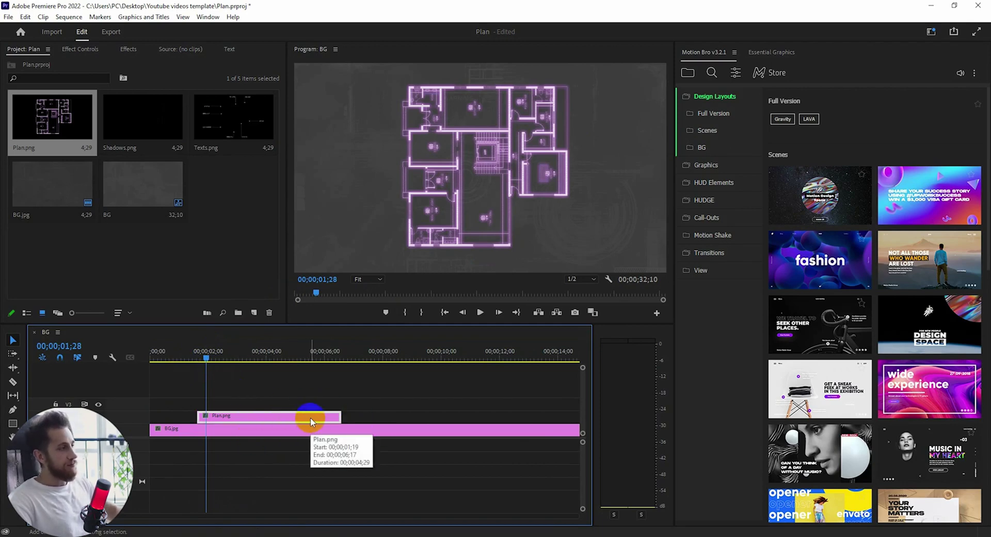
pyautogui.hotkey('shift', '5')
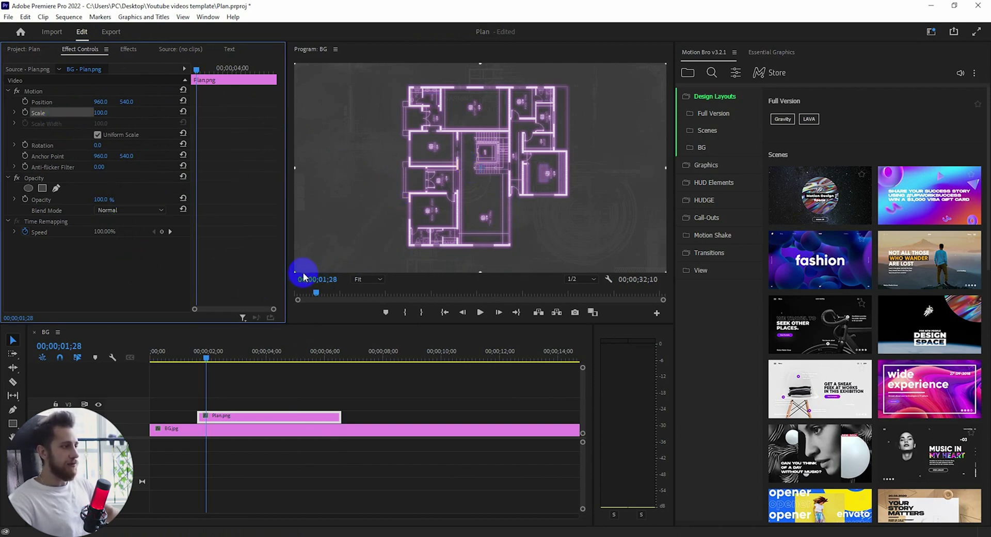
pyautogui.moveTo(295, 272); pyautogui.dragTo(314, 262)
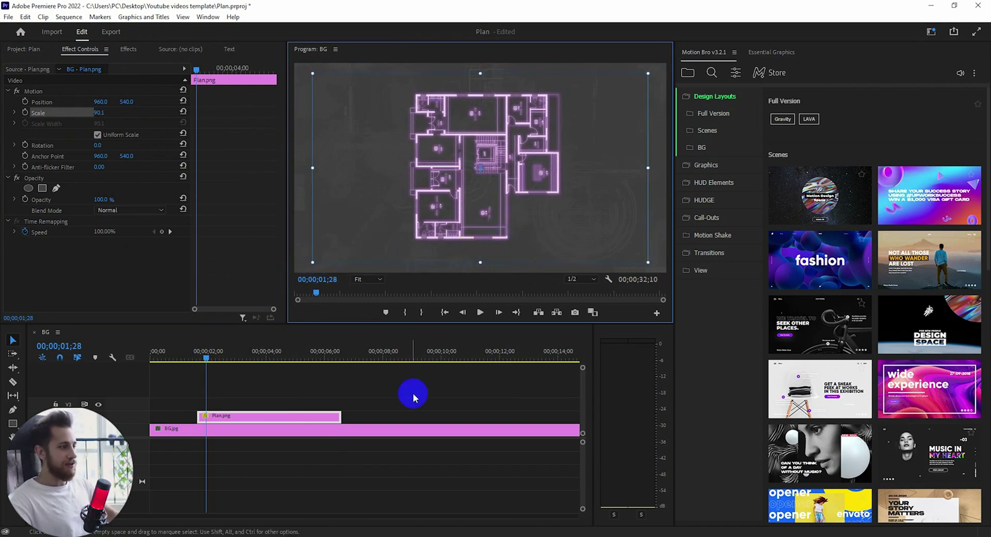
pyautogui.click(395, 452)
# Step: Find the Split video transition in the effects library and apply it to the start of the Plan.png clip
pyautogui.click(333, 419)
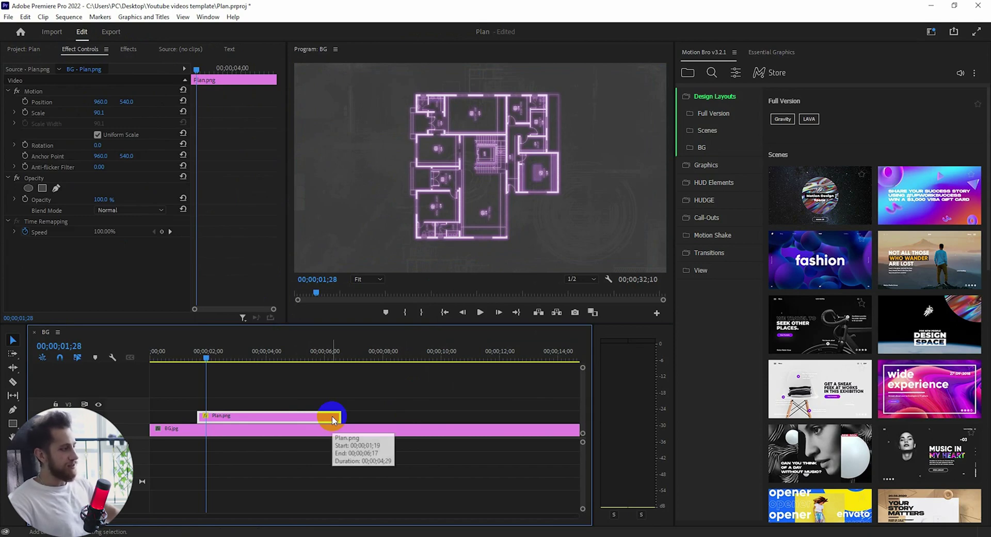
pyautogui.hotkey('shift', '7')
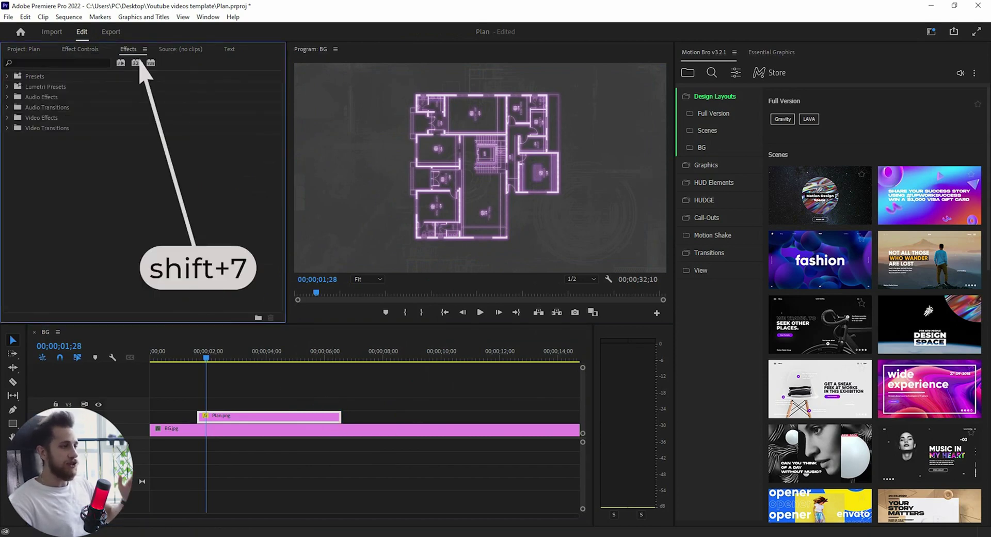
pyautogui.click(37, 63)
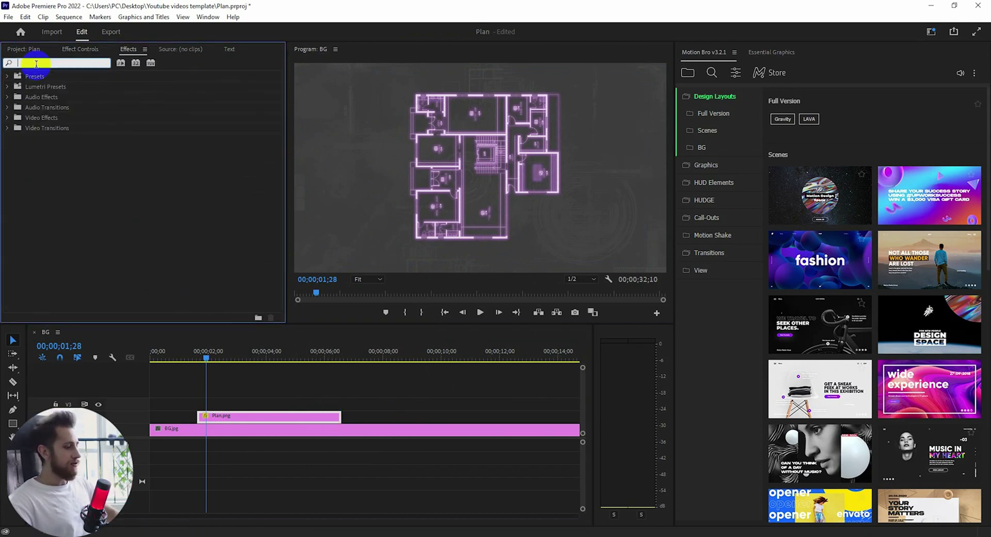
pyautogui.write('split')
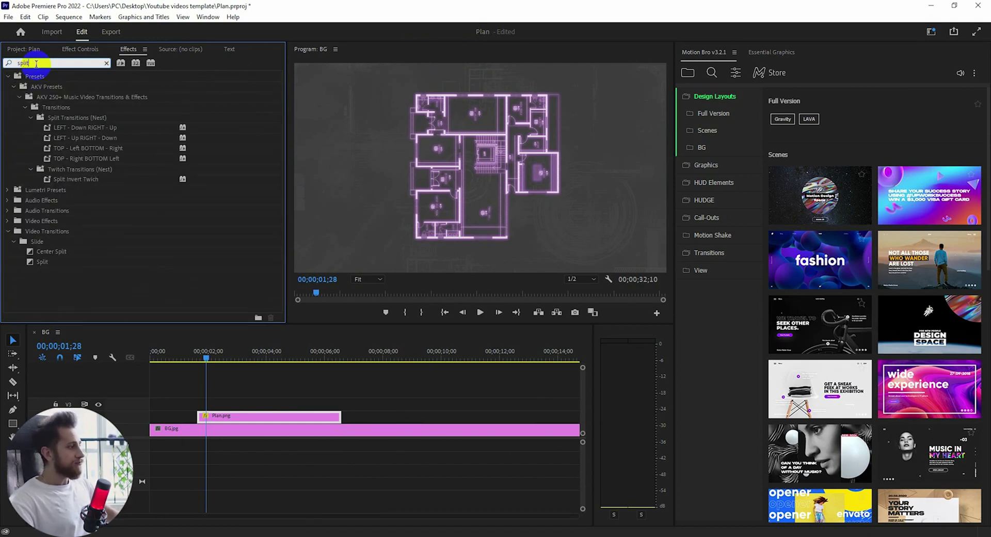
pyautogui.click(85, 272)
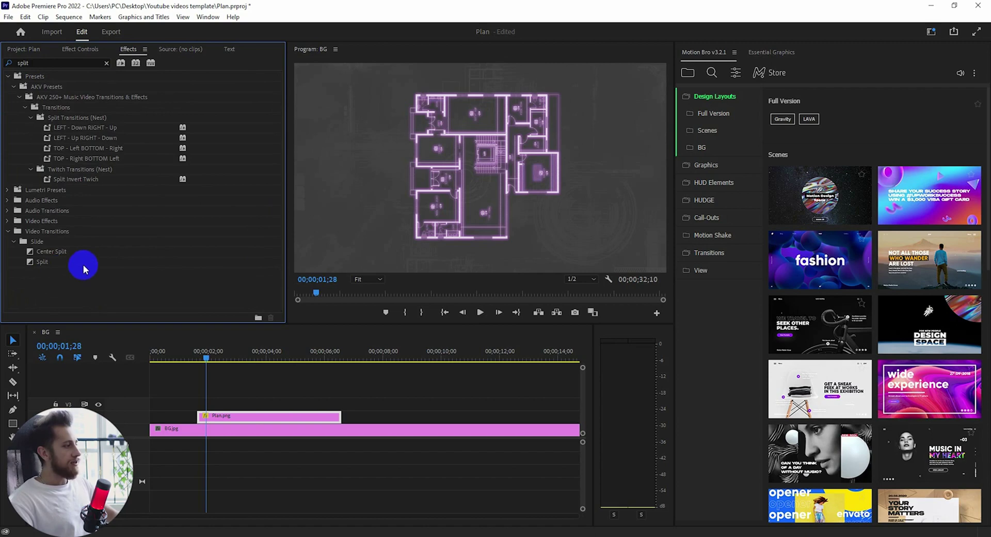
pyautogui.click(83, 264)
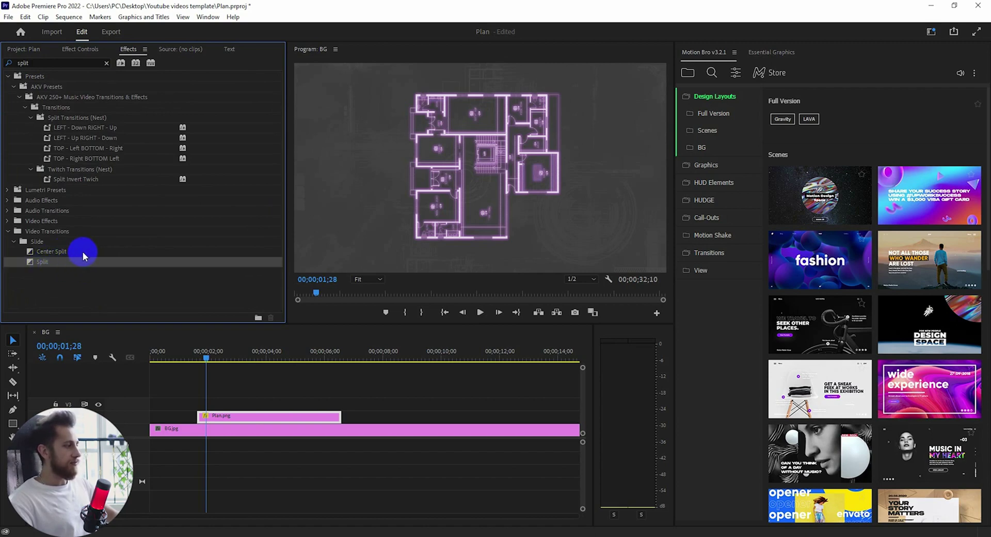
pyautogui.moveTo(46, 268); pyautogui.dragTo(203, 419)
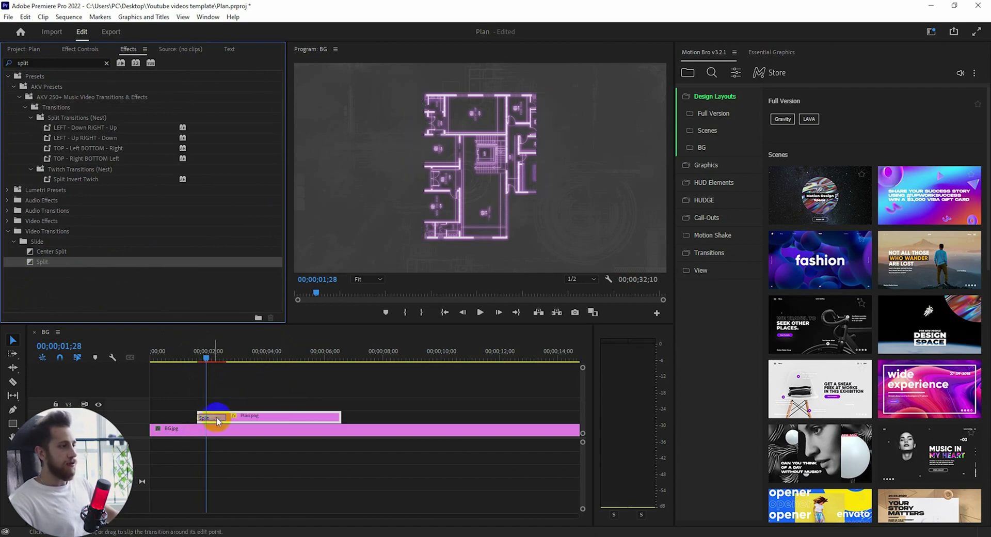
# Step: Play back the Split transition at the start of the Plan.png clip to review the reveal
pyautogui.moveTo(223, 355); pyautogui.dragTo(186, 364)
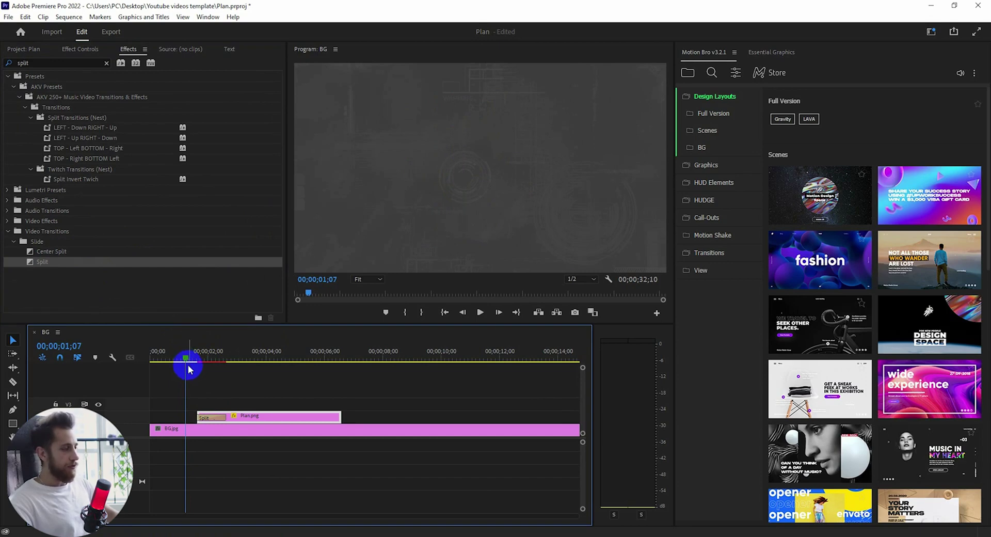
pyautogui.press('space')
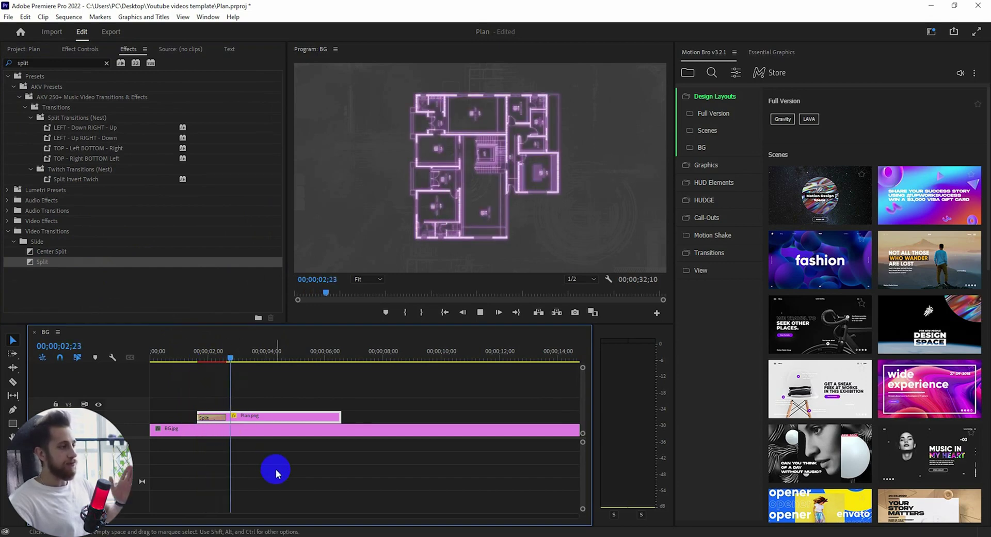
pyautogui.press('=')
pyautogui.press('=')
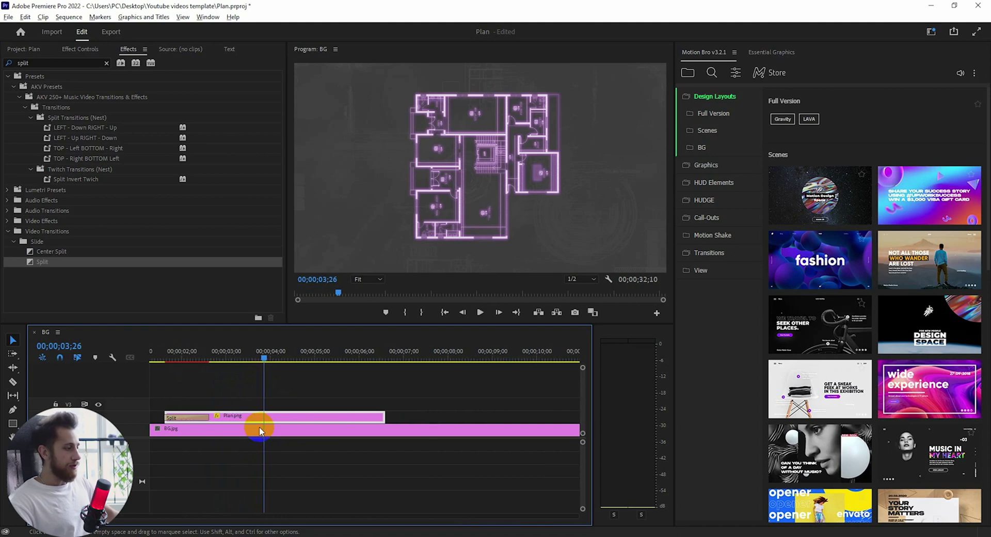
pyautogui.moveTo(264, 350); pyautogui.dragTo(230, 365)
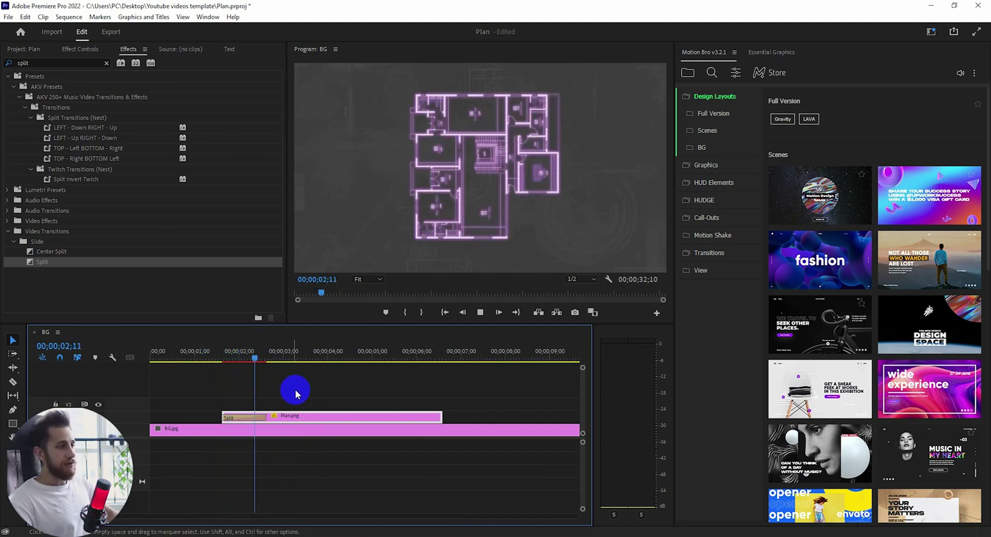
pyautogui.press('space')
# Step: Lengthen the Split transition so it ends at about 00;00;03;00, and play back the slower reveal
pyautogui.click(257, 417)
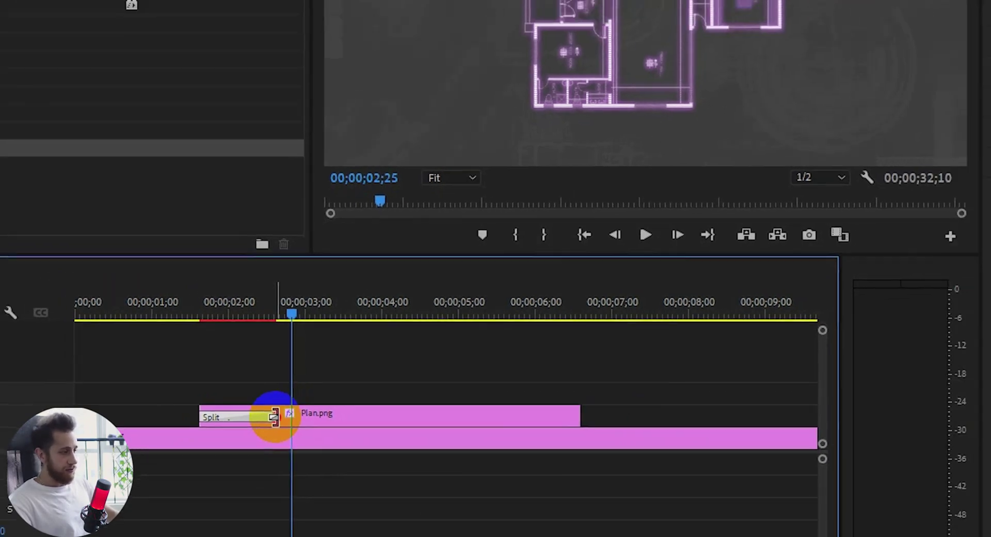
pyautogui.moveTo(274, 417); pyautogui.dragTo(308, 417)
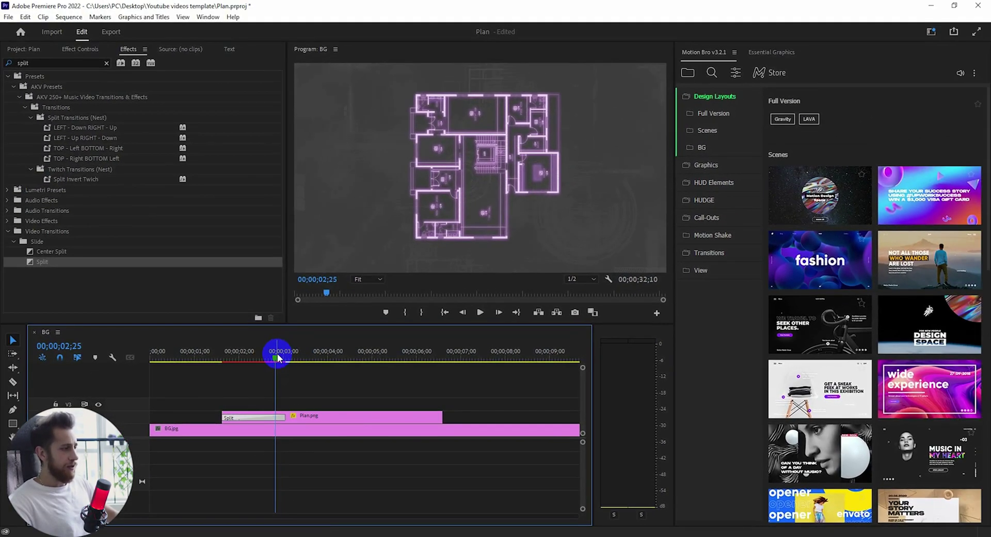
pyautogui.moveTo(277, 356); pyautogui.dragTo(215, 356)
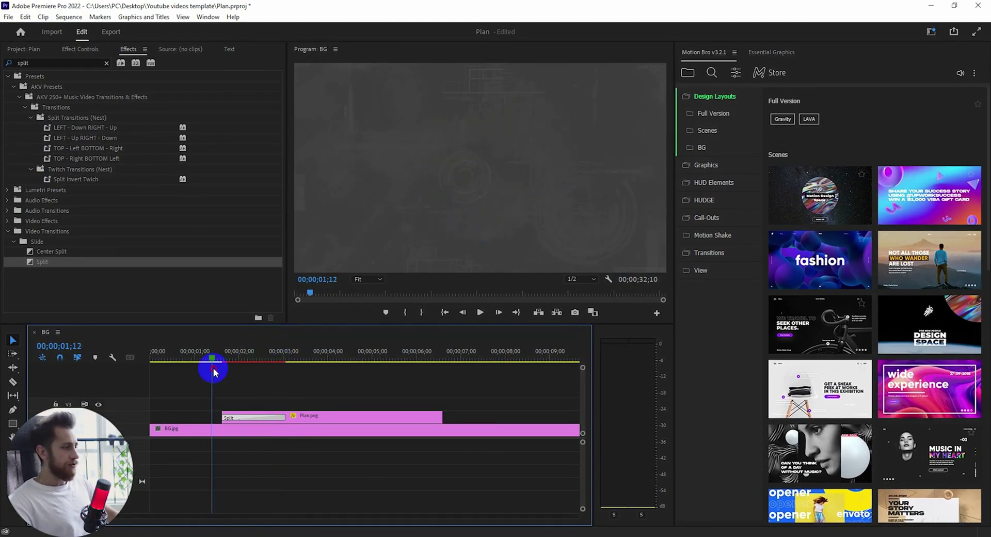
pyautogui.press('space')
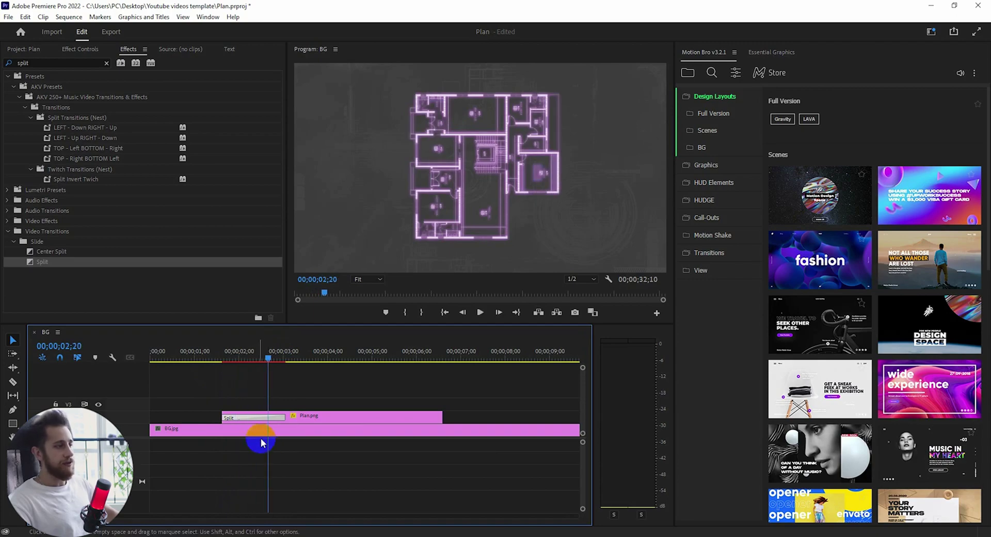
# Step: Replay the Split reveal at the start of the Plan.png clip several times to check its speed
pyautogui.moveTo(268, 360); pyautogui.dragTo(232, 356)
pyautogui.press('space')
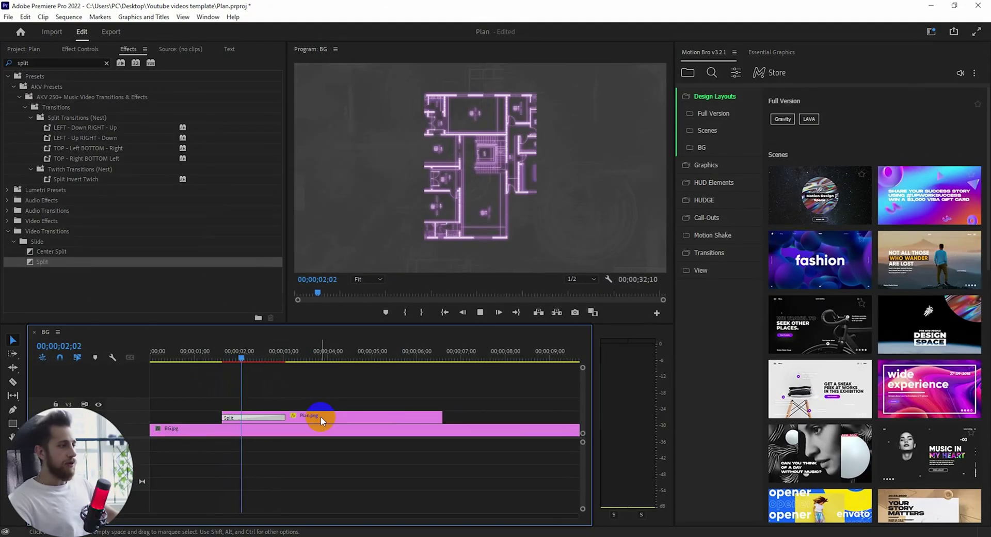
pyautogui.press('space')
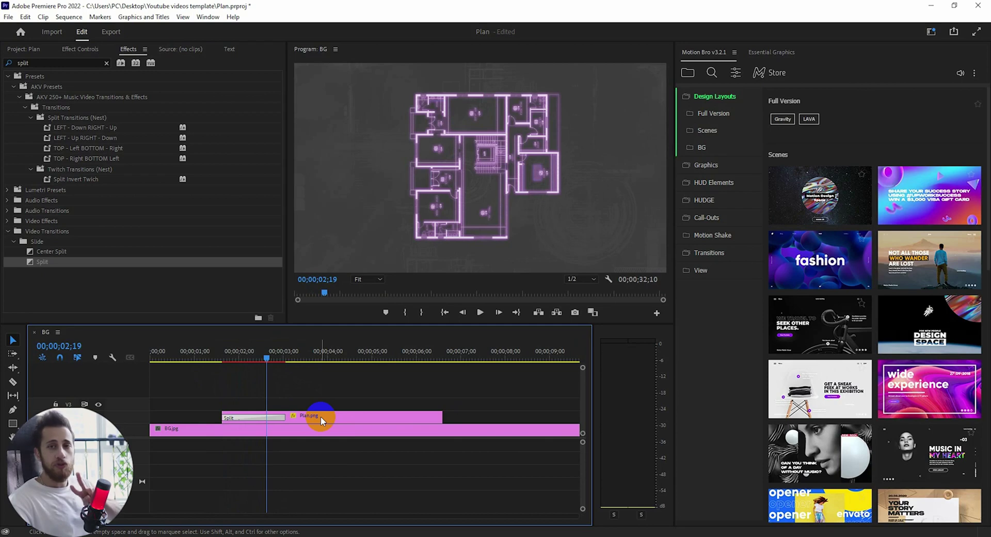
pyautogui.moveTo(273, 360); pyautogui.dragTo(225, 369)
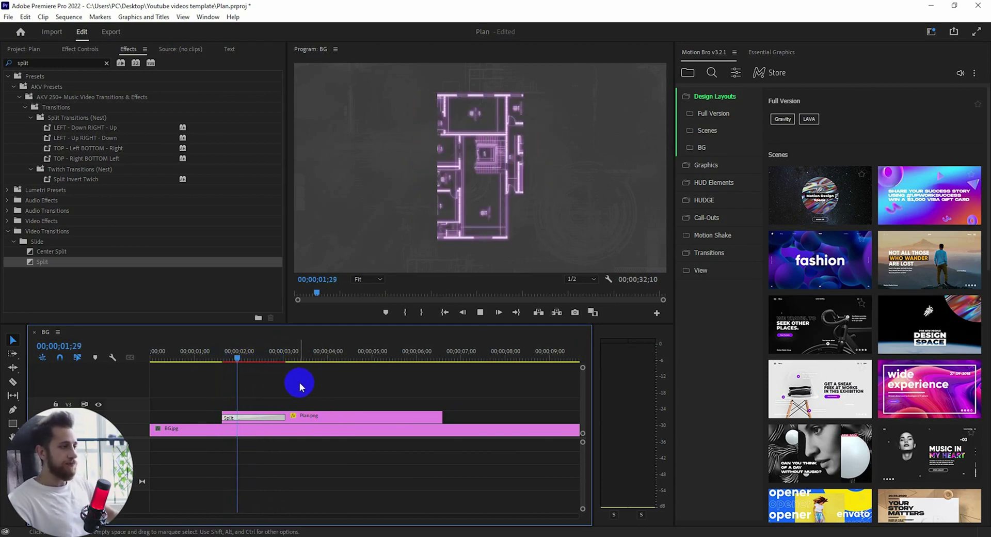
pyautogui.press('space')
pyautogui.moveTo(268, 356); pyautogui.dragTo(205, 354)
pyautogui.press('space')
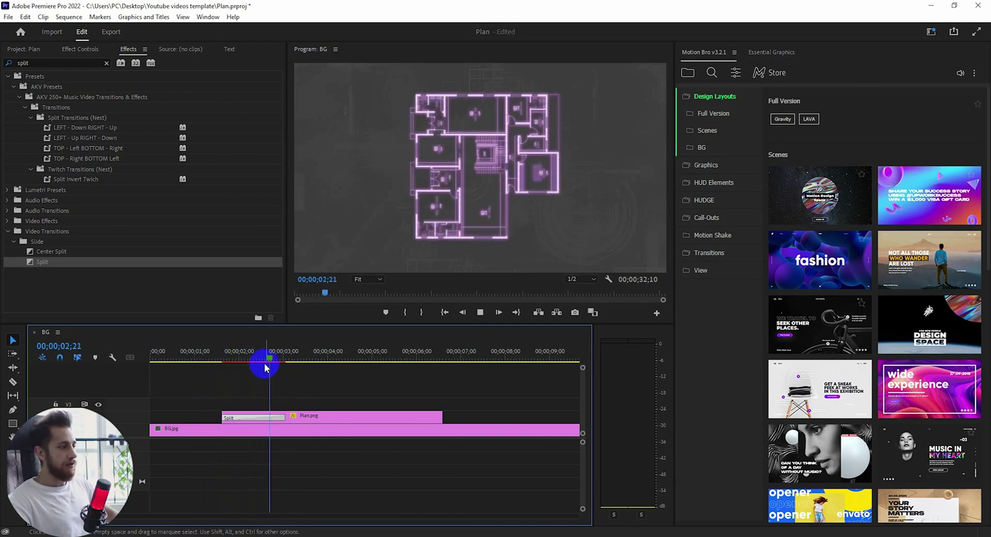
pyautogui.press('space')
pyautogui.moveTo(286, 362); pyautogui.dragTo(210, 363)
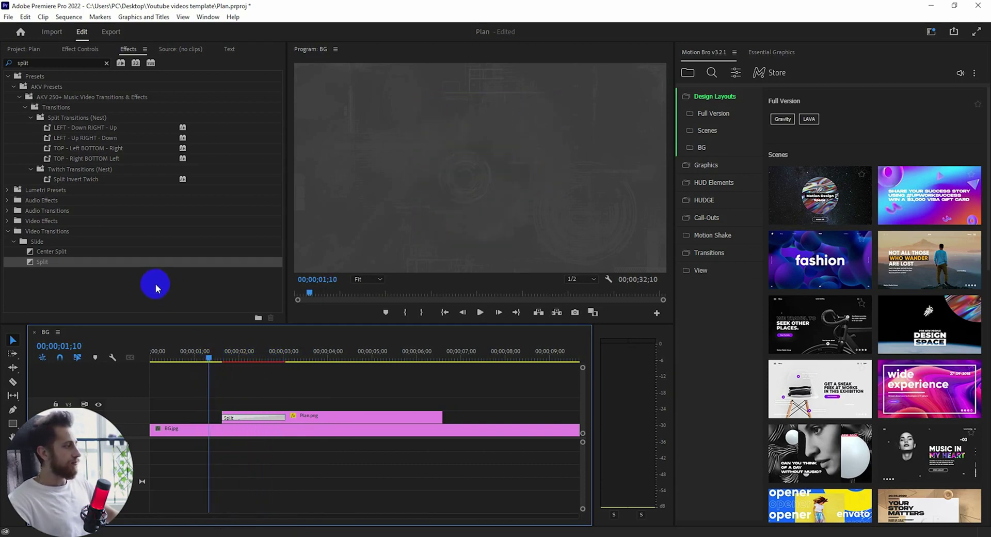
# Step: Place Shadows.png from the project media on the track above Plan.png, starting at about 00;00;02;09
pyautogui.click(148, 271)
pyautogui.click(23, 50)
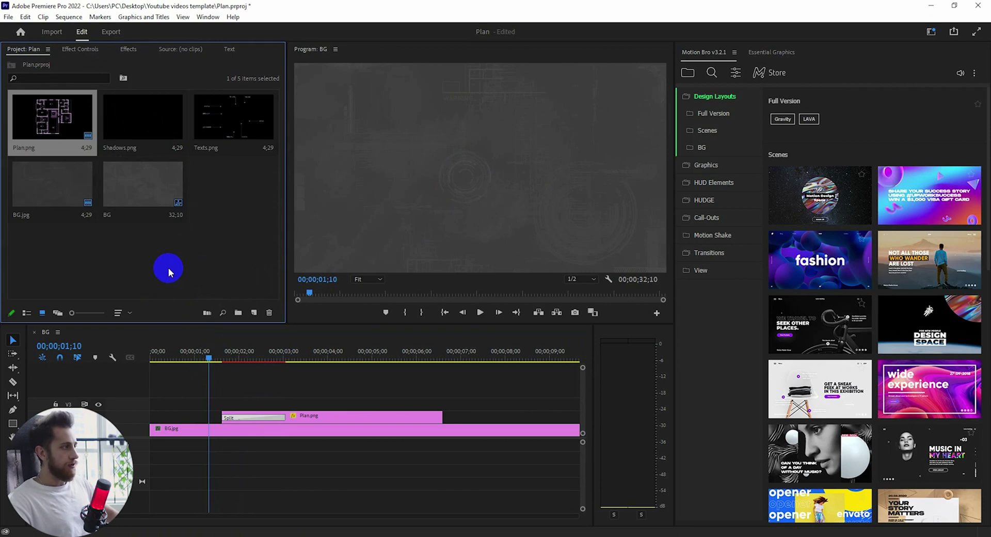
pyautogui.click(175, 253)
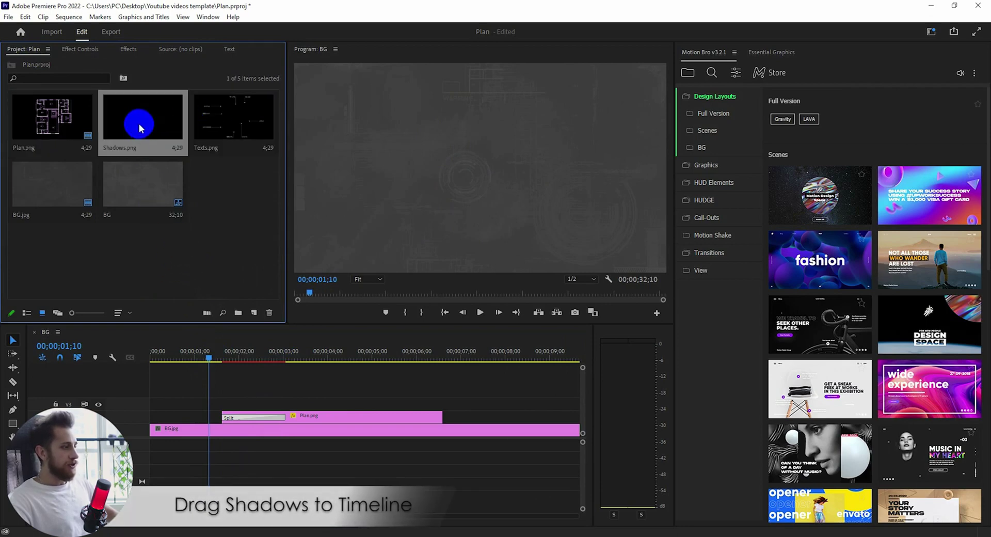
pyautogui.moveTo(137, 126); pyautogui.dragTo(252, 404)
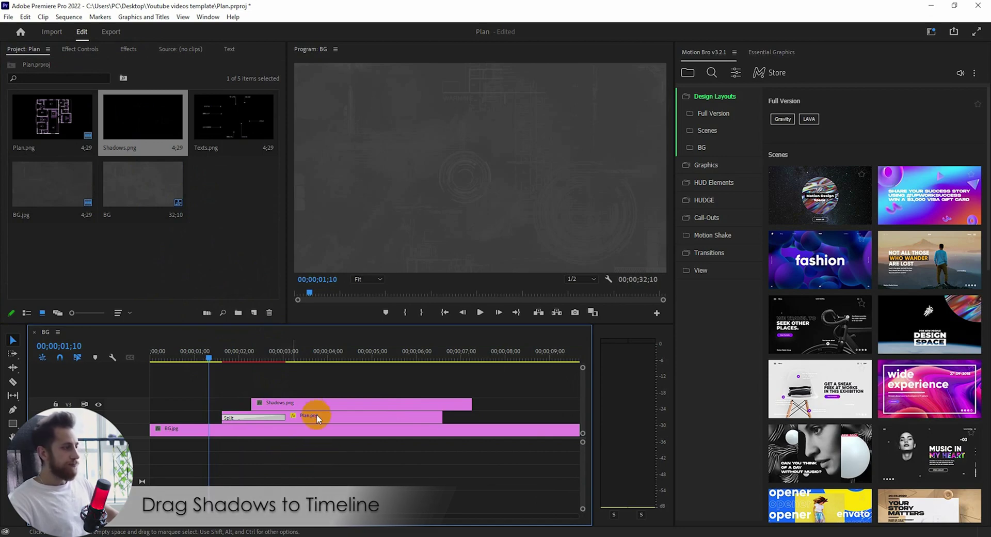
# Step: Play back the section where the Shadows.png clip begins and examine how the shadows appear over the plan
pyautogui.click(300, 403)
pyautogui.press('space')
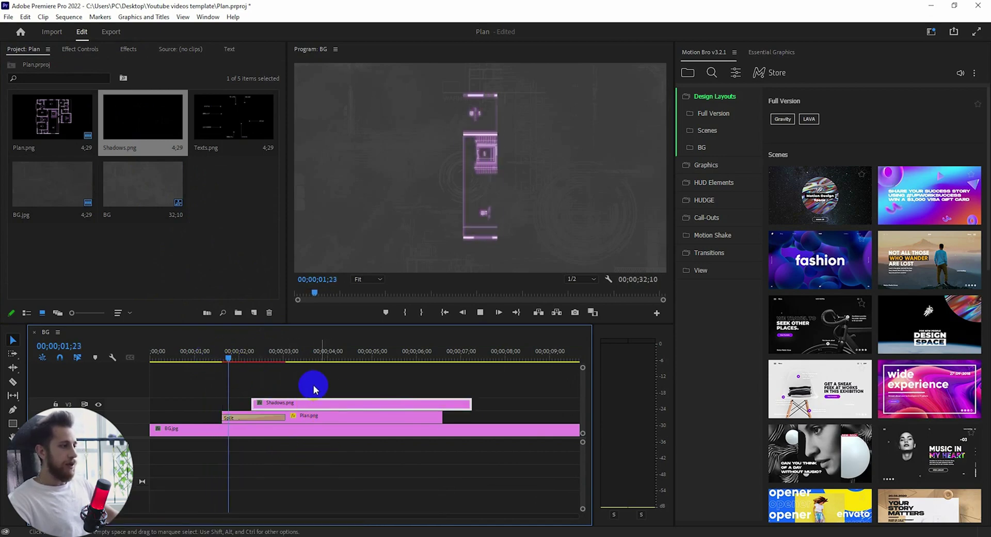
pyautogui.press('space')
pyautogui.moveTo(262, 361); pyautogui.dragTo(210, 360)
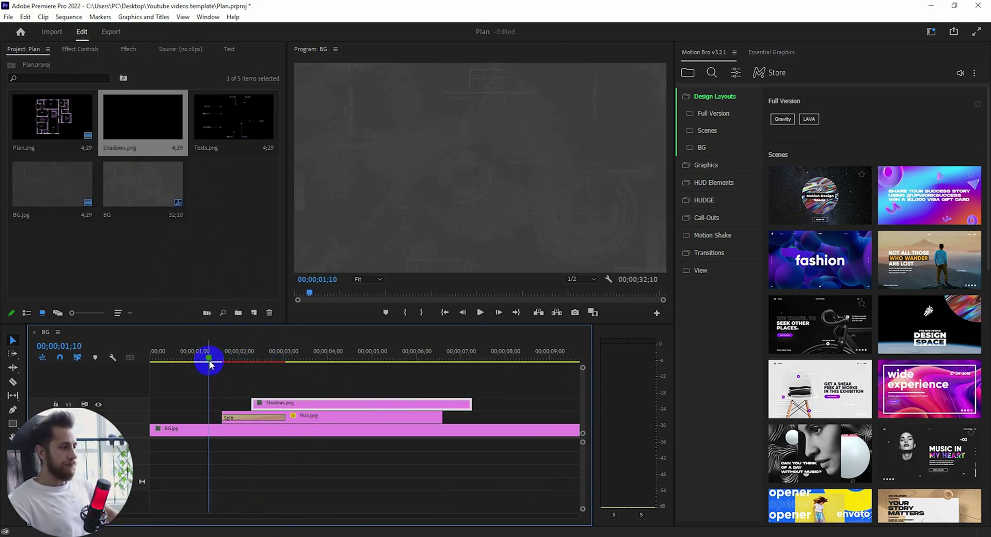
pyautogui.press('space')
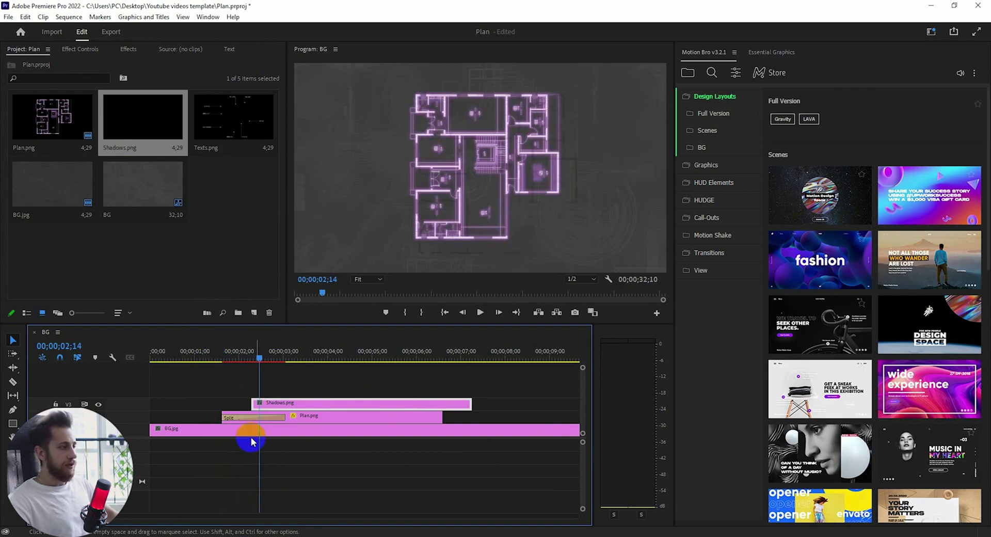
pyautogui.moveTo(261, 356); pyautogui.dragTo(274, 367)
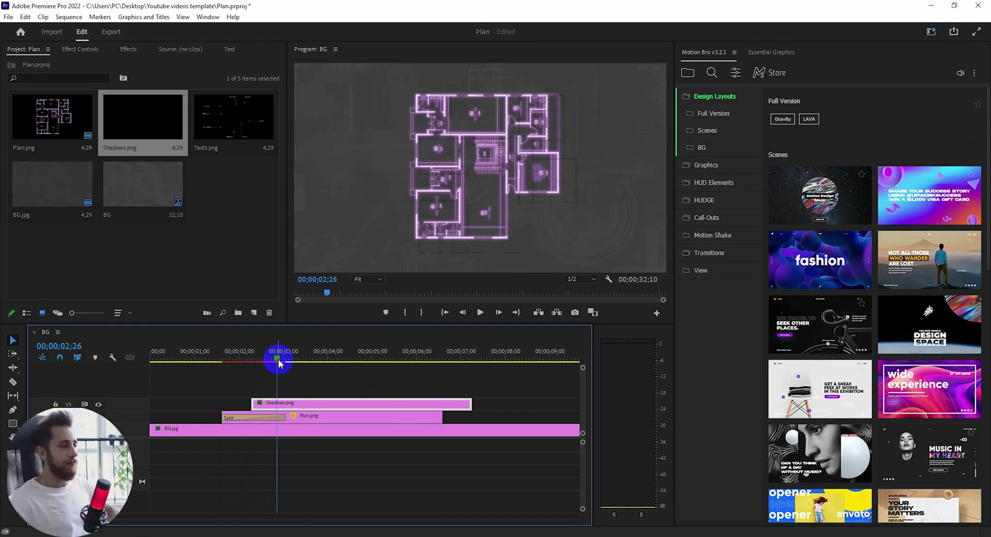
# Step: Move the Shadows.png clip earlier to start at about 00;00;02;00 and play back the timing
pyautogui.moveTo(320, 403); pyautogui.dragTo(307, 403)
pyautogui.moveTo(278, 361); pyautogui.dragTo(194, 362)
pyautogui.scroll(3, 221, 365)
pyautogui.click(302, 419)
pyautogui.moveTo(309, 418); pyautogui.dragTo(331, 395)
pyautogui.press('space')
pyautogui.press('space')
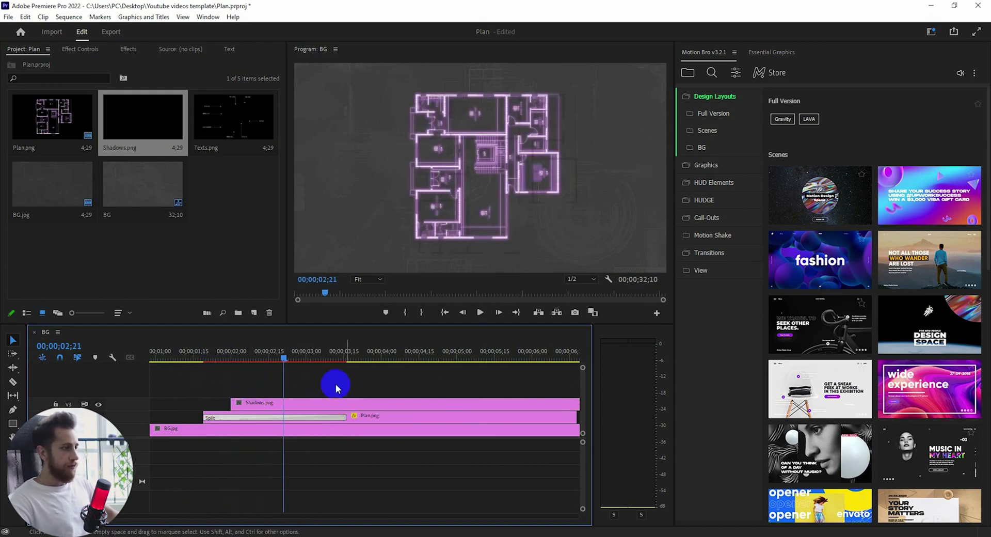
# Step: Apply the Split video transition to the start of the Shadows.png clip
pyautogui.moveTo(287, 357); pyautogui.dragTo(205, 358)
pyautogui.click(274, 407)
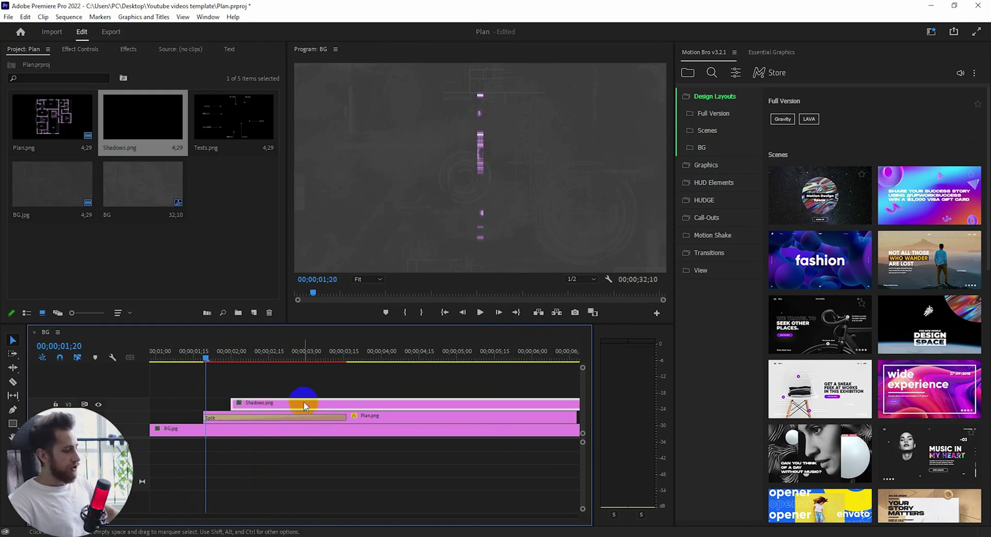
pyautogui.hotkey('shift', '7')
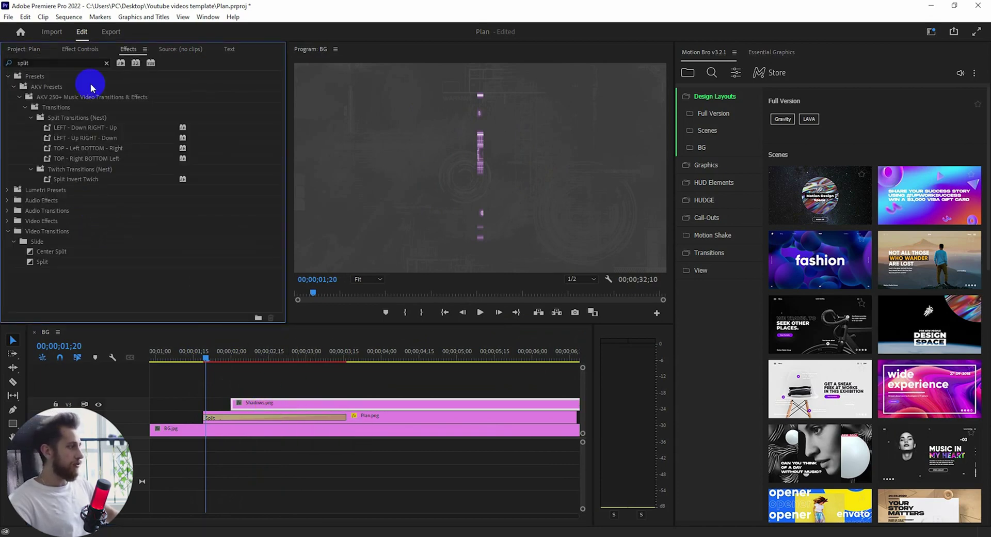
pyautogui.click(58, 263)
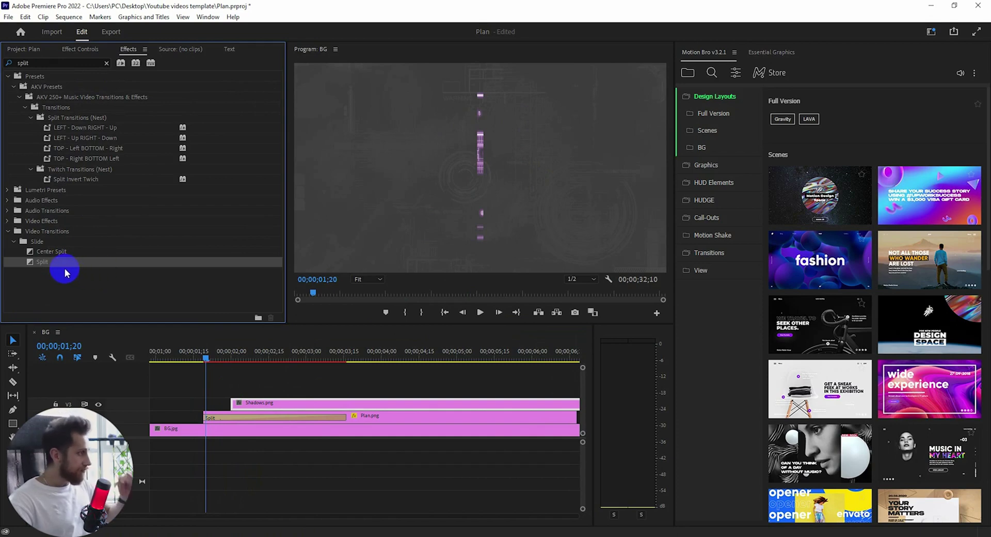
pyautogui.moveTo(50, 268); pyautogui.dragTo(237, 406)
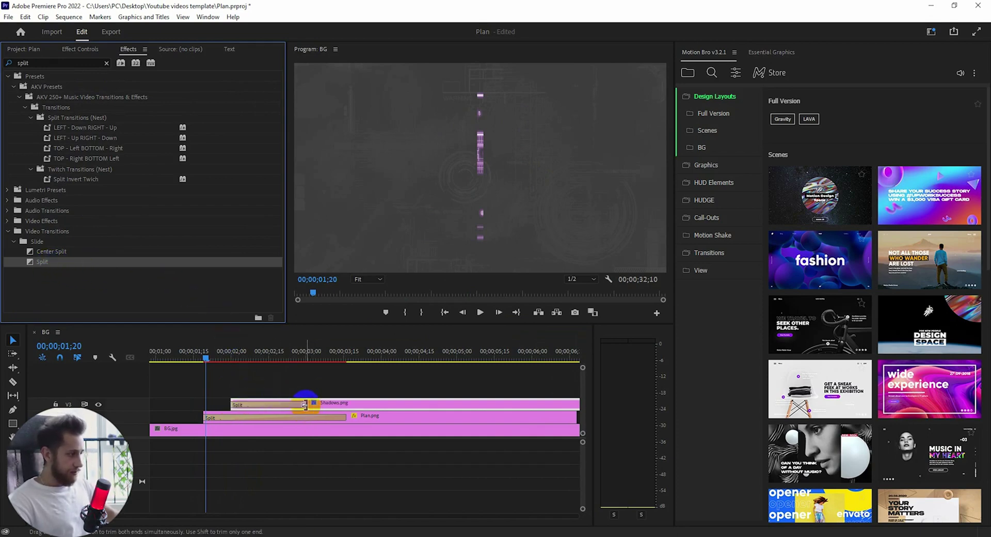
# Step: Lengthen the Split transition on Shadows.png to a duration of 00;00;01;27 and play back the reveal
pyautogui.moveTo(304, 405); pyautogui.dragTo(372, 406)
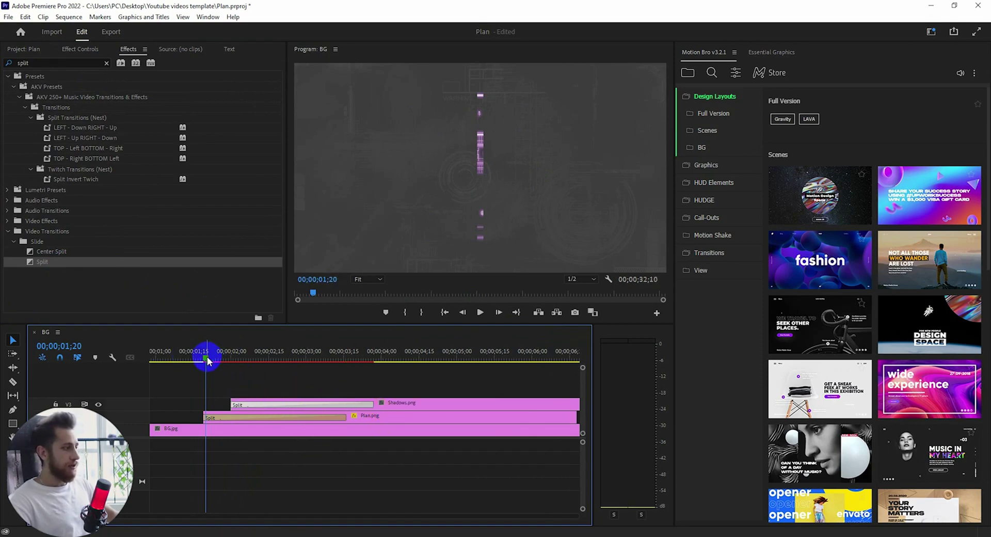
pyautogui.moveTo(206, 355)
pyautogui.mouseDown()
pyautogui.moveTo(188, 360)
pyautogui.moveTo(213, 369)
pyautogui.mouseUp()
pyautogui.press('space')
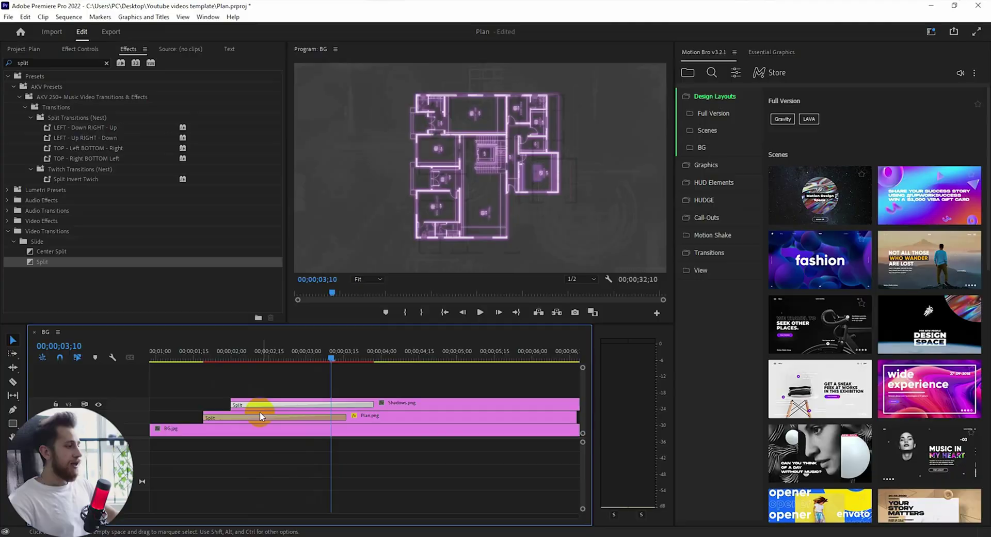
# Step: Open the settings of the Split transition on Shadows.png and replay the combined plan and shadow reveal
pyautogui.click(269, 400)
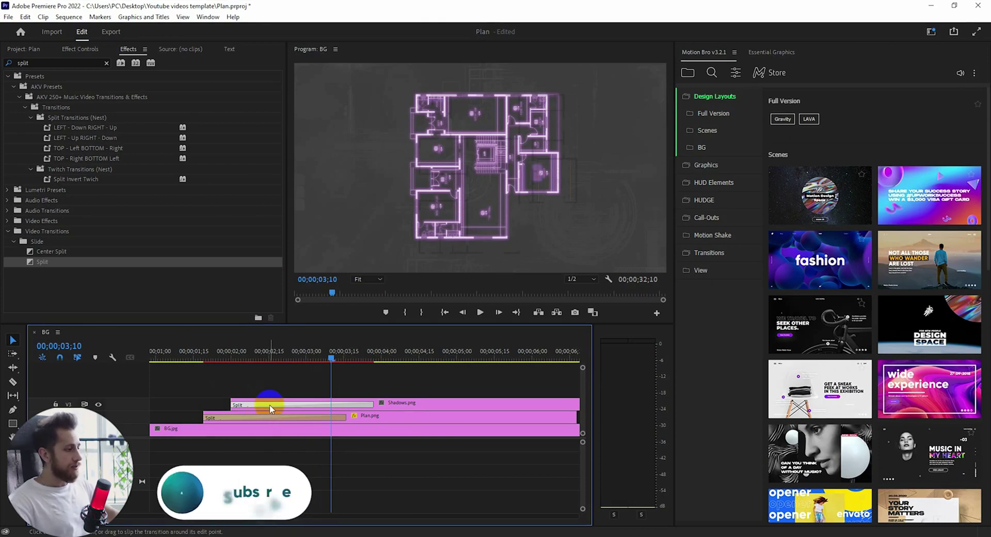
pyautogui.click(271, 385)
pyautogui.click(255, 405)
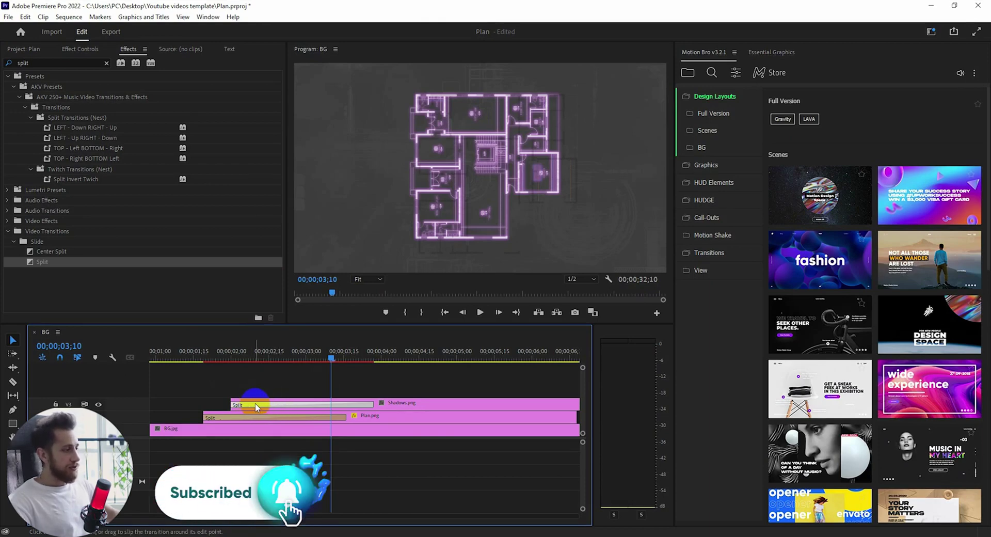
pyautogui.doubleClick(293, 406)
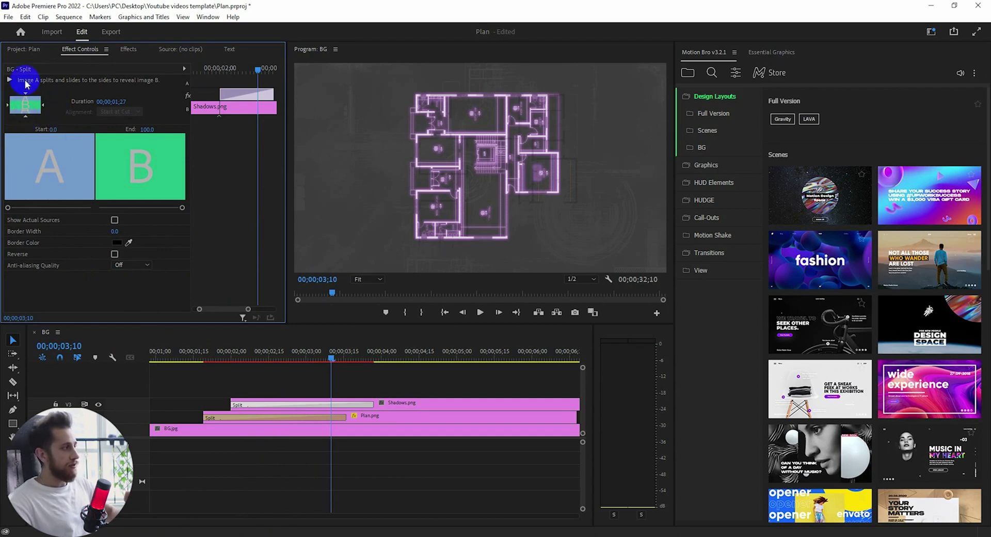
pyautogui.moveTo(332, 358); pyautogui.dragTo(195, 355)
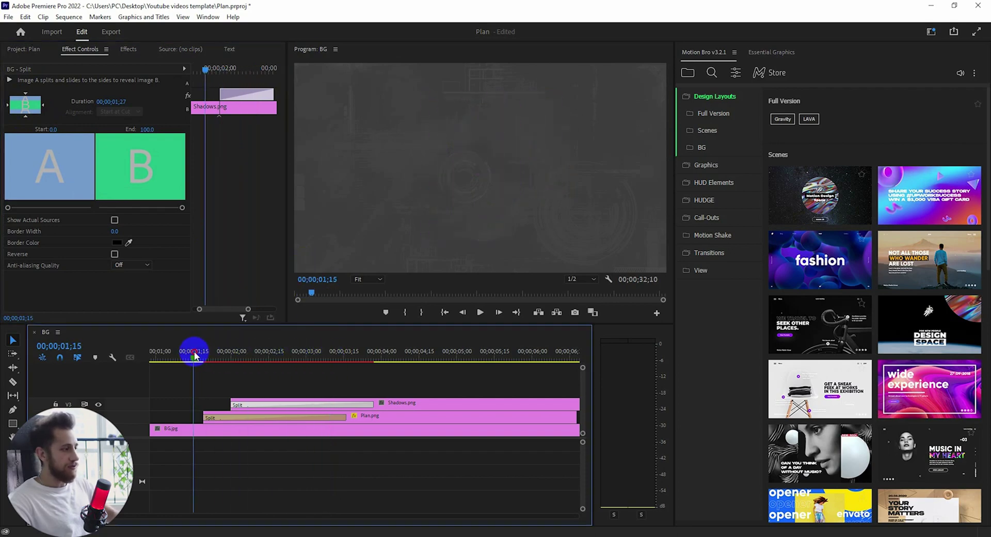
pyautogui.press('space')
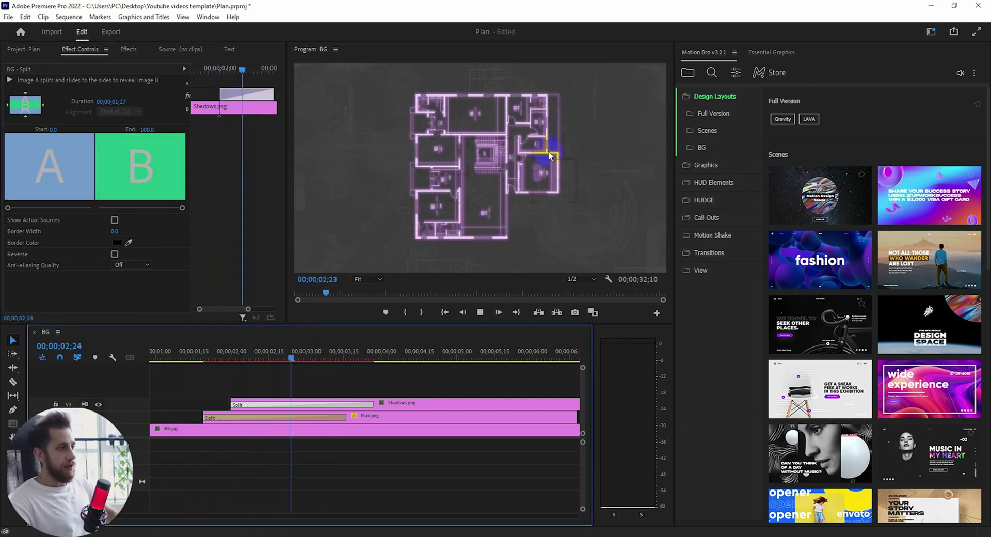
pyautogui.press('space')
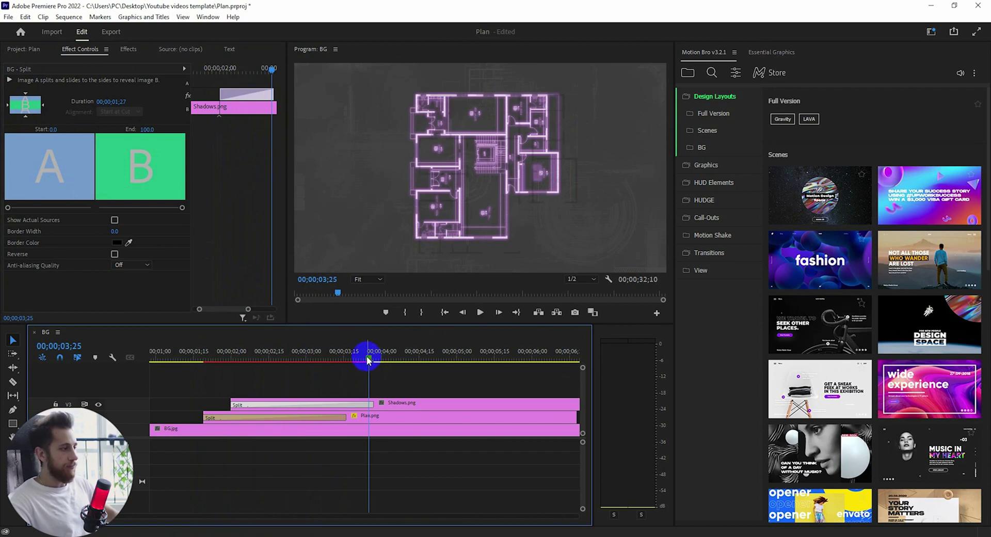
# Step: Move the Shadows.png clip earlier to start at about 00;00;01;24 and play back the reveal
pyautogui.moveTo(369, 360); pyautogui.dragTo(195, 357)
pyautogui.moveTo(414, 405); pyautogui.dragTo(402, 396)
pyautogui.press('space')
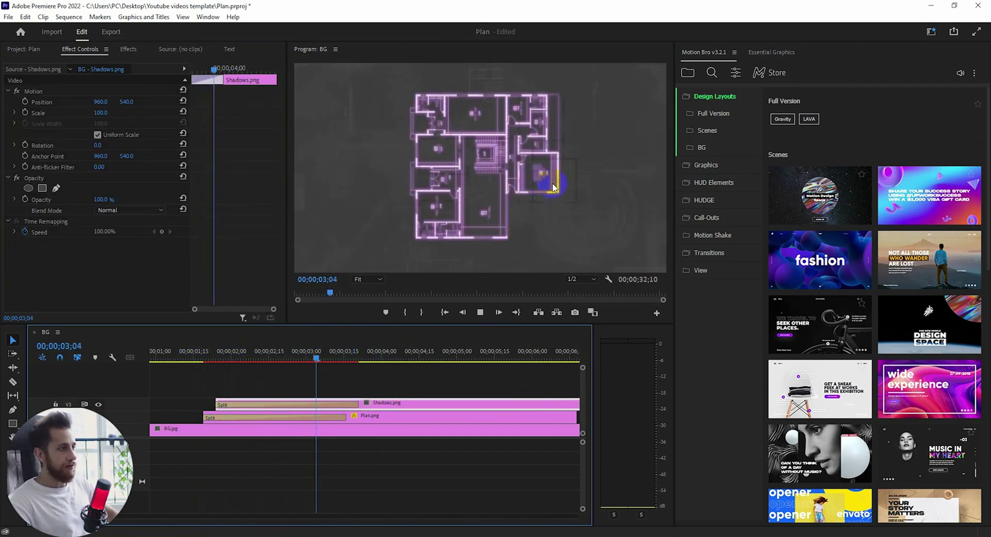
pyautogui.press('space')
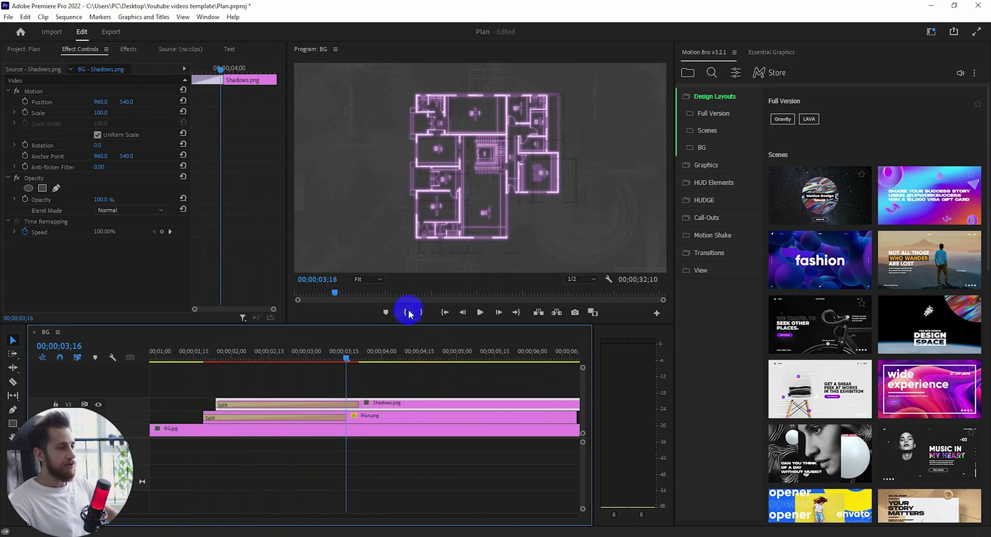
# Step: Shorten the Split transition on Shadows.png to a duration of 00;00;01;21 and play back the result
pyautogui.click(352, 405)
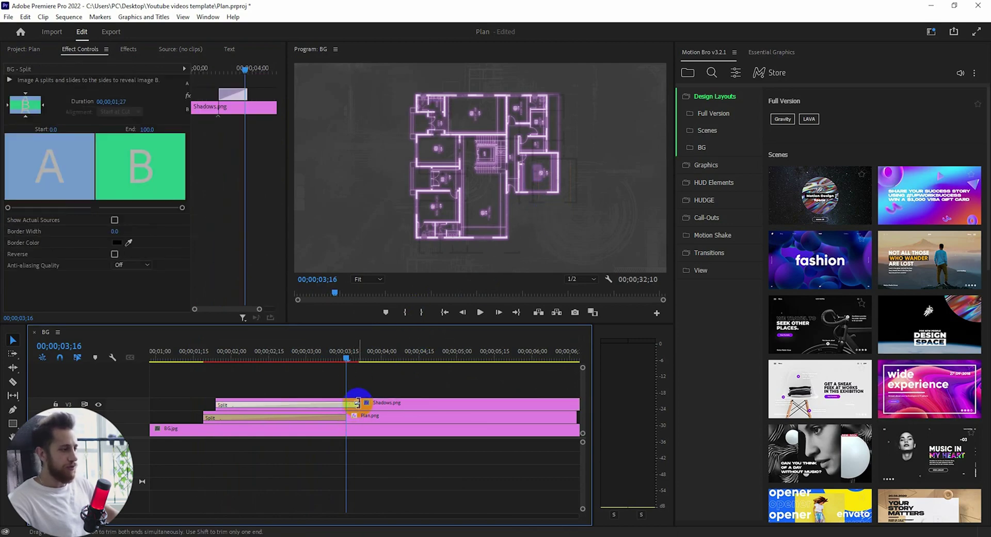
pyautogui.moveTo(357, 402); pyautogui.dragTo(344, 404)
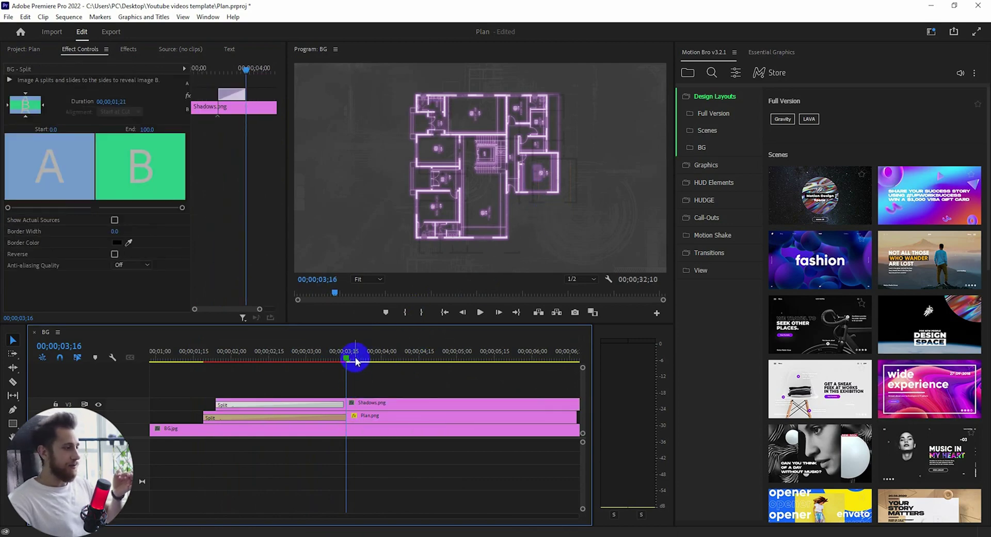
pyautogui.moveTo(347, 359); pyautogui.dragTo(194, 355)
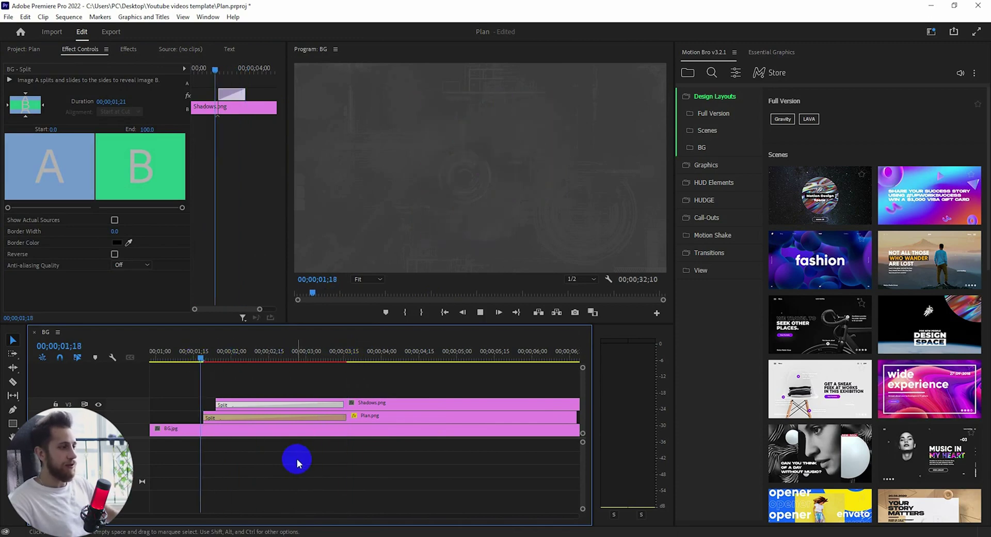
pyautogui.press('space')
pyautogui.press('space')
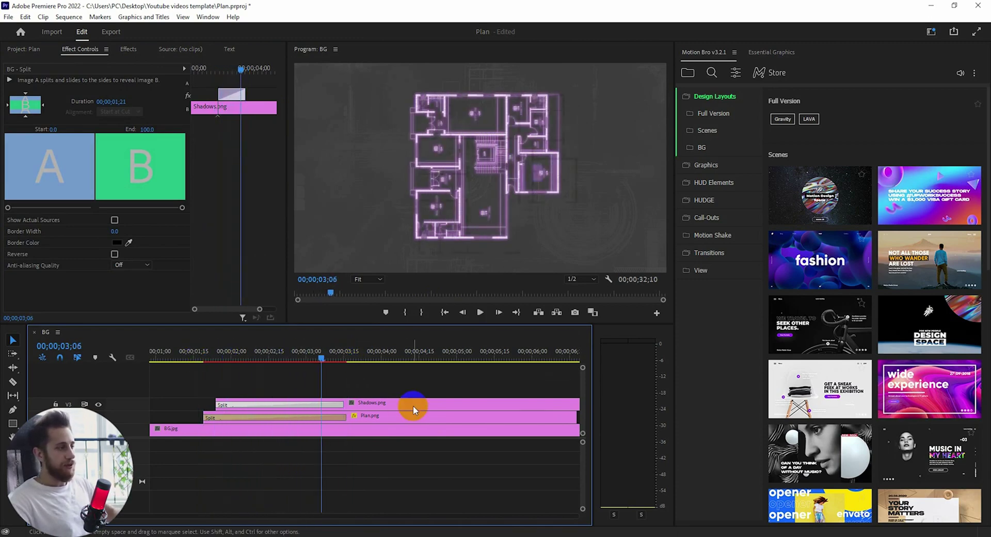
# Step: Replay the plan and shadow reveals from about 00;00;01;15 to check that they run together
pyautogui.moveTo(324, 356); pyautogui.dragTo(195, 354)
pyautogui.press('space')
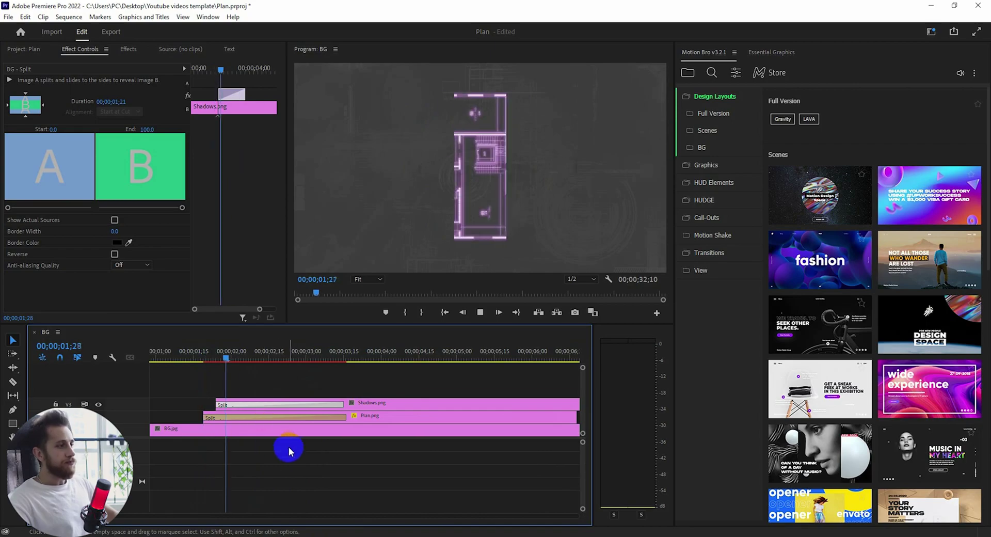
pyautogui.press('space')
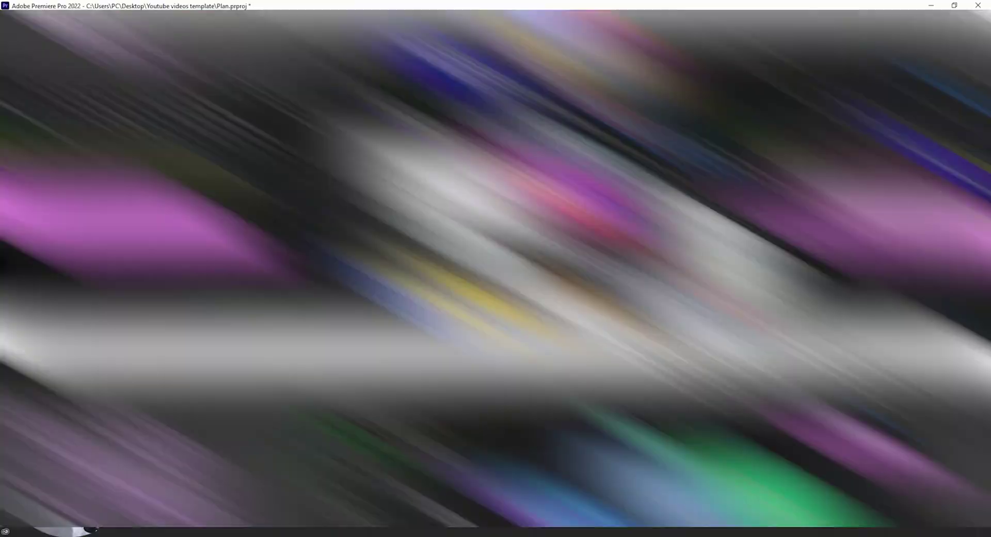
pyautogui.click(195, 361)
pyautogui.press('space')
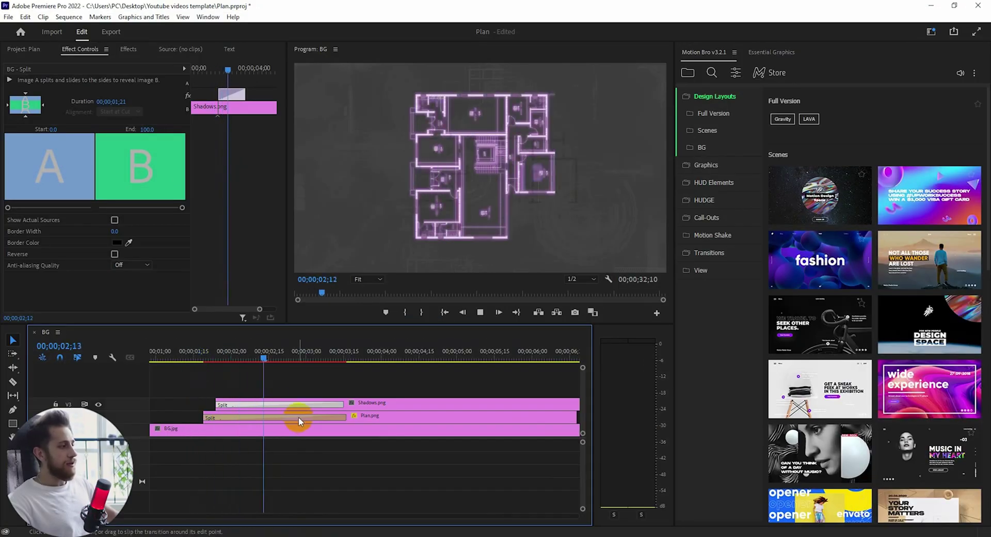
pyautogui.moveTo(296, 356); pyautogui.dragTo(198, 357)
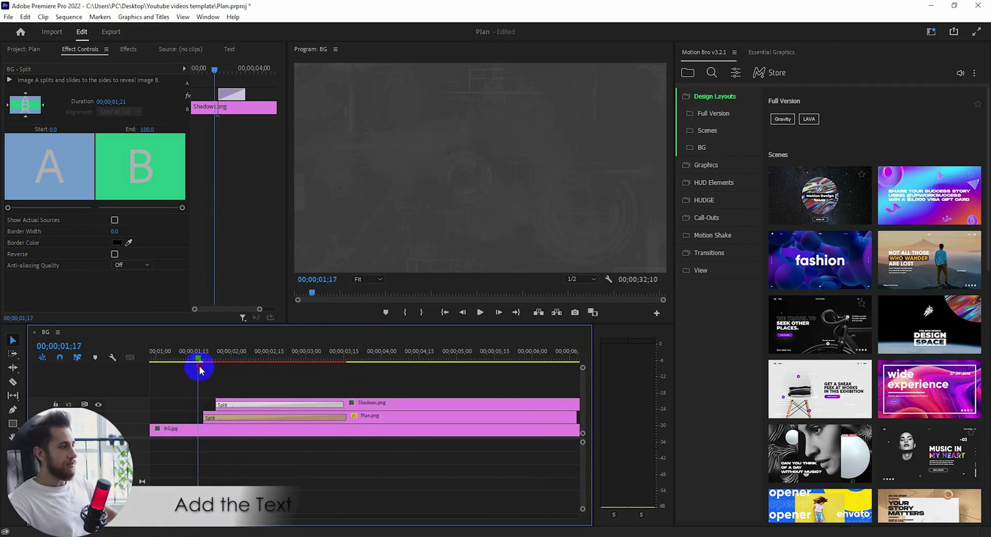
# Step: Play the existing reveal briefly and place Texts.png on track V4 above Shadows.png, starting at about 00;00;02;00
pyautogui.scroll(1, 292, 458)
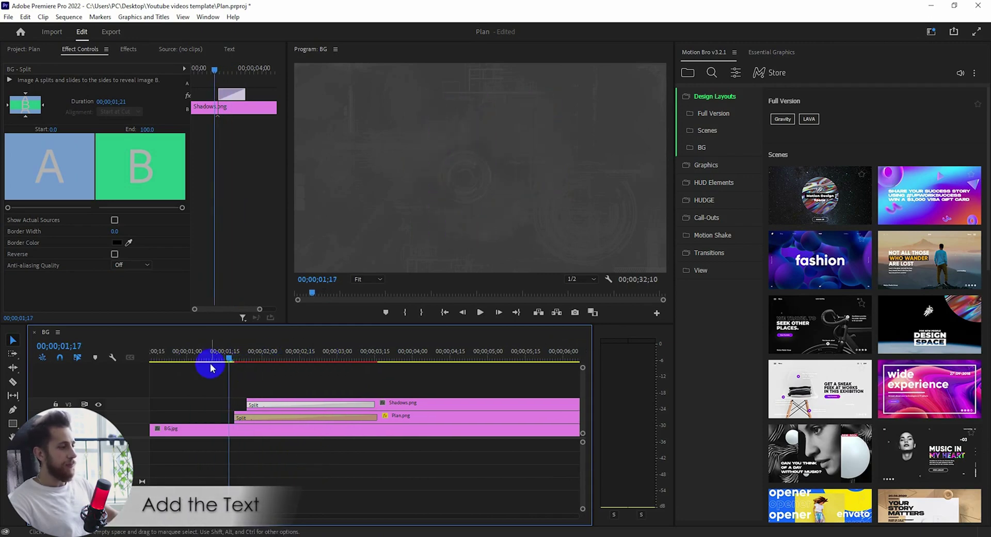
pyautogui.press('space')
pyautogui.hotkey('shift', '1')
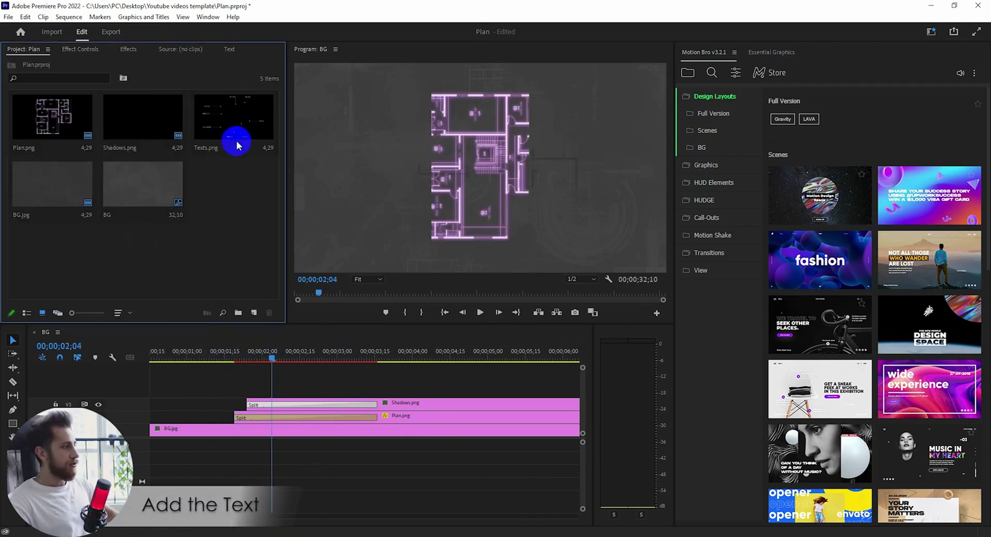
pyautogui.click(239, 153)
pyautogui.moveTo(239, 154); pyautogui.dragTo(265, 395)
# Step: Trim the ends of Texts.png, Shadows.png and Plan.png to a common end at about 00;00;05;14
pyautogui.scroll(-5, 344, 407)
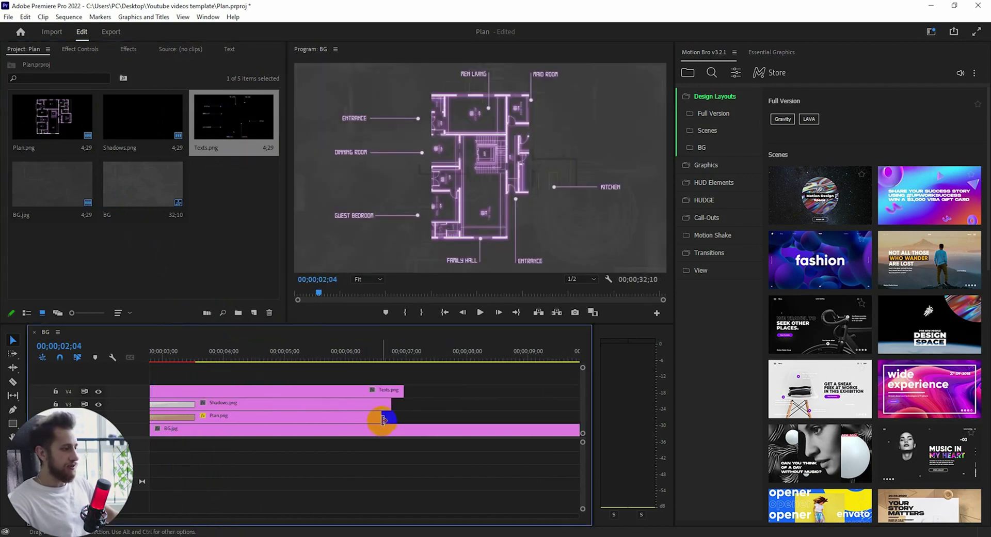
pyautogui.click(405, 389)
pyautogui.moveTo(402, 389); pyautogui.dragTo(314, 390)
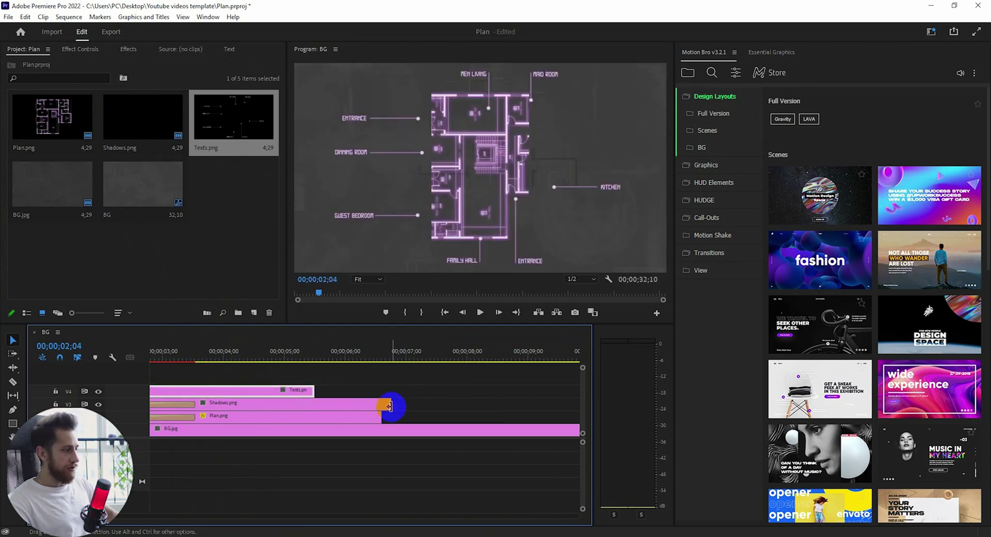
pyautogui.moveTo(390, 406); pyautogui.dragTo(314, 404)
pyautogui.moveTo(382, 416); pyautogui.dragTo(314, 416)
pyautogui.scroll(5, 312, 418)
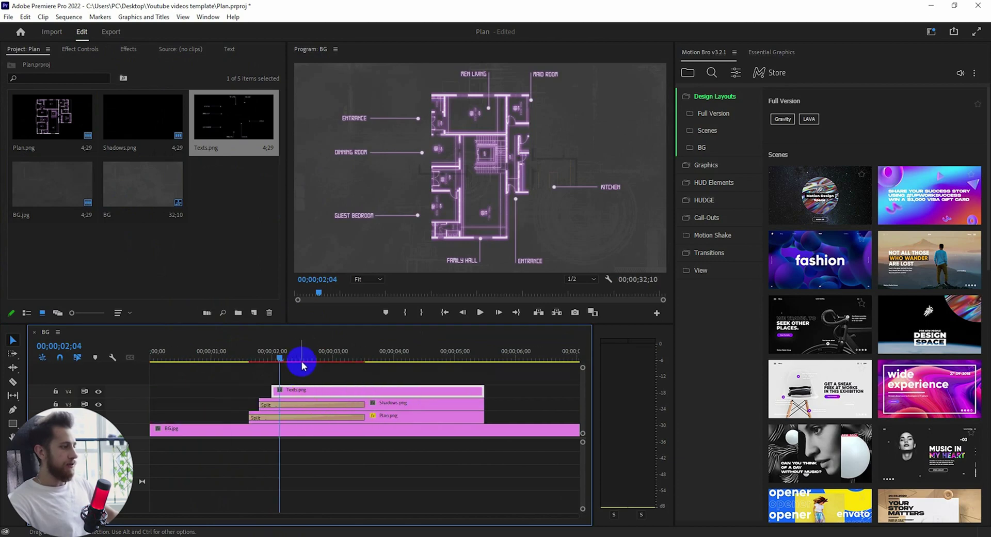
# Step: Play back the layers, test Texts.png a few frames later, and return it to start at about 00;00;02;00
pyautogui.moveTo(279, 361); pyautogui.dragTo(240, 356)
pyautogui.press('space')
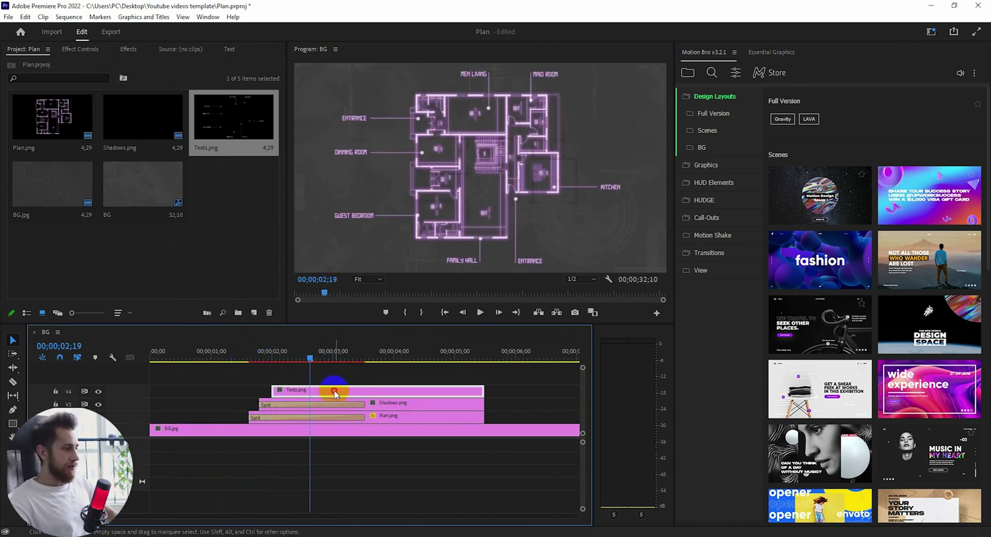
pyautogui.moveTo(335, 389); pyautogui.dragTo(336, 389)
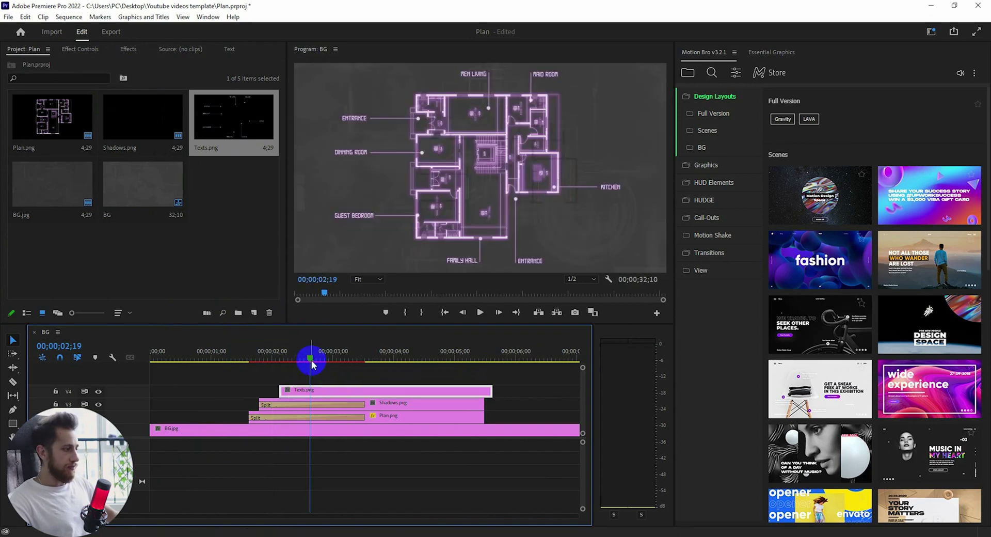
pyautogui.moveTo(311, 360); pyautogui.dragTo(235, 367)
pyautogui.press('space')
pyautogui.moveTo(310, 392); pyautogui.dragTo(310, 393)
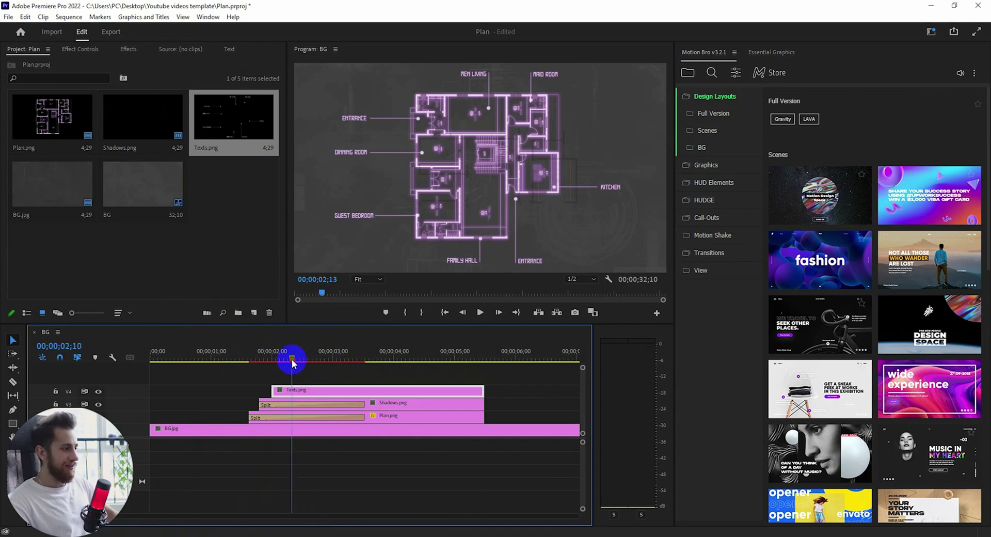
pyautogui.moveTo(292, 362)
pyautogui.mouseDown()
pyautogui.moveTo(250, 365)
pyautogui.moveTo(294, 364)
pyautogui.mouseUp()
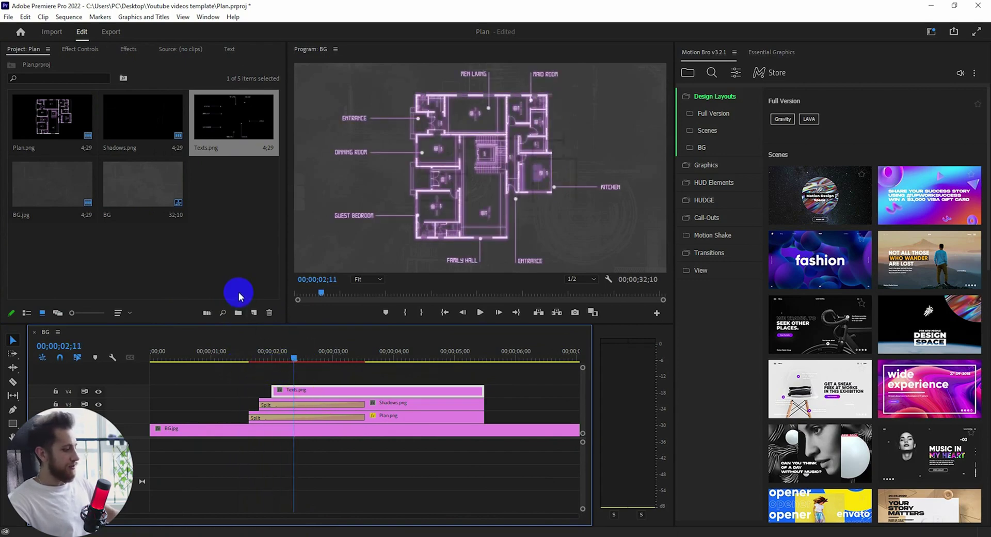
# Step: Apply the Center Split transition to the start of Texts.png, preview it and lengthen it to about 00;00;01;07
pyautogui.hotkey('shift', '7')
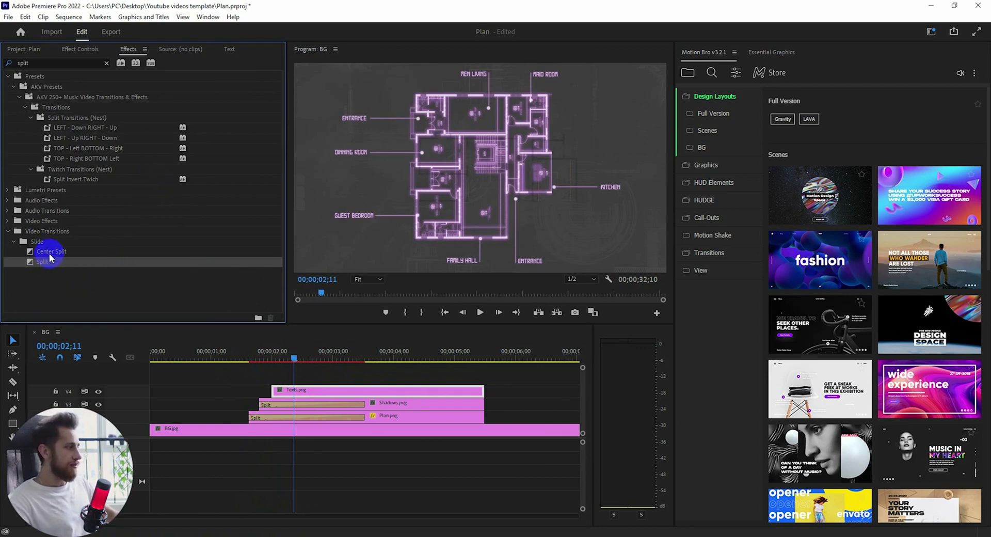
pyautogui.moveTo(49, 253); pyautogui.dragTo(272, 392)
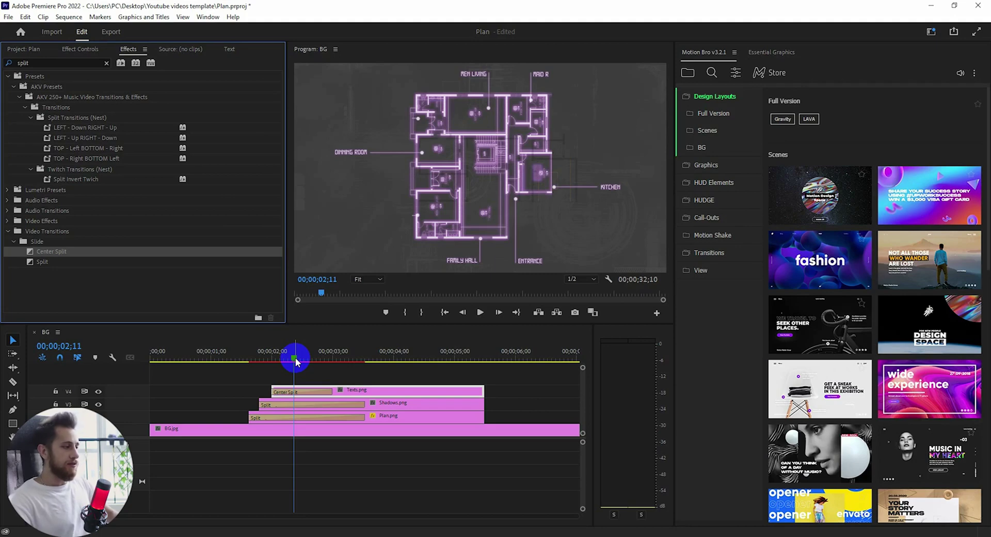
pyautogui.moveTo(294, 357); pyautogui.dragTo(229, 364)
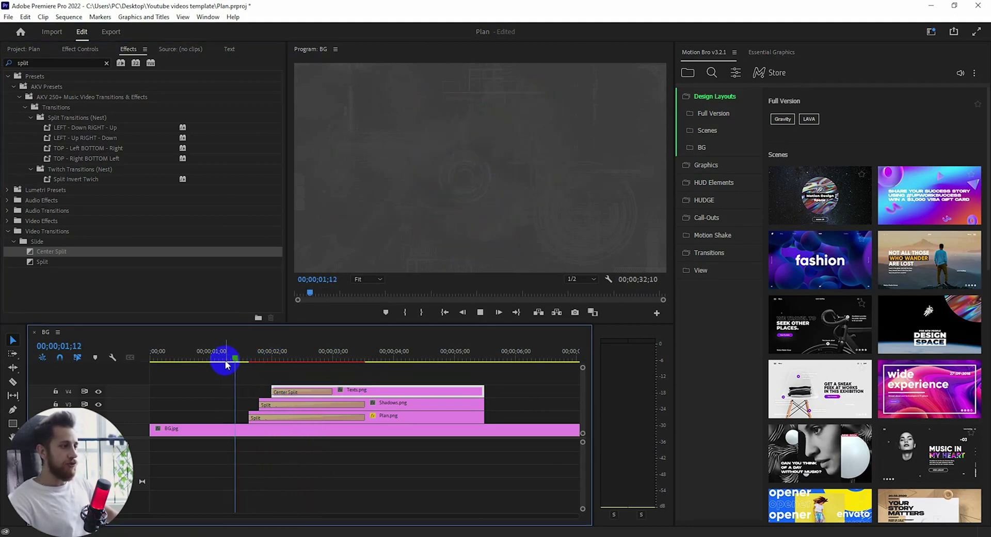
pyautogui.press('space')
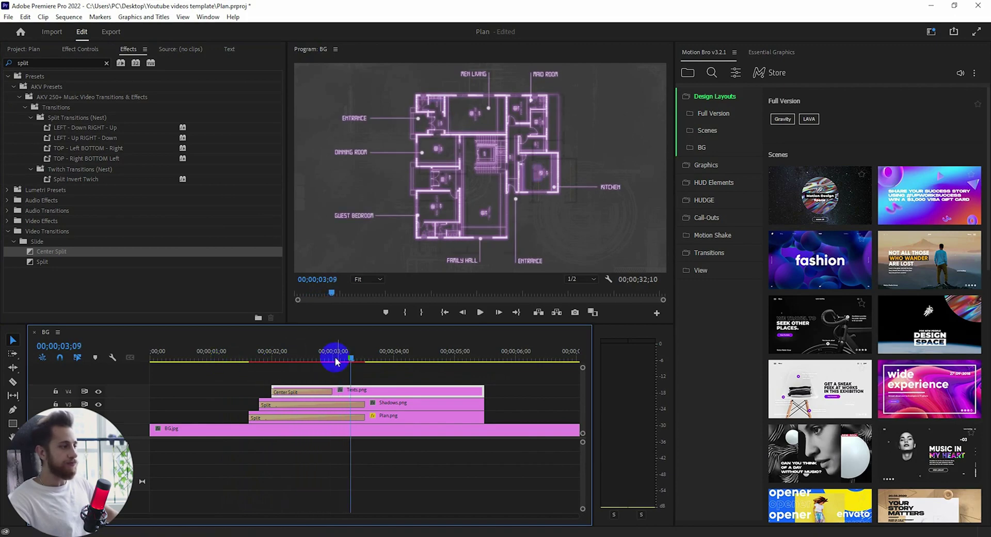
pyautogui.click(329, 391)
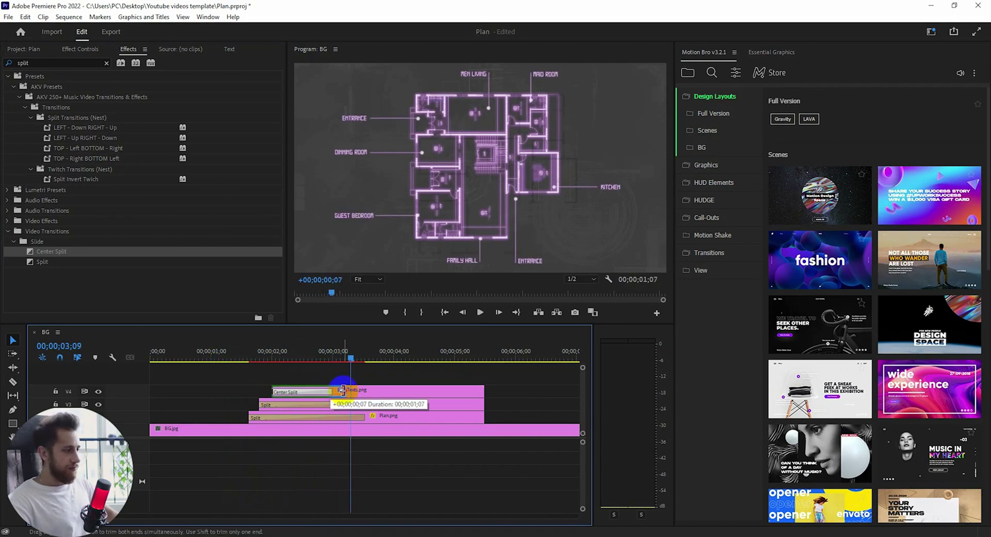
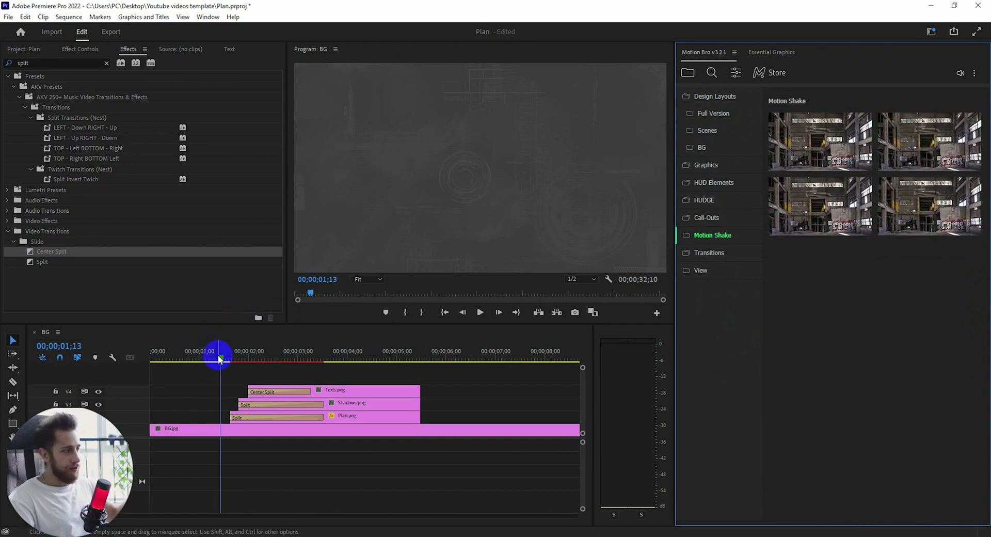
# Step: Add the Motion Shake Simple - 2x preset above Texts.png, starting at about 00;00;02;09, and play back the shake
pyautogui.moveTo(219, 360); pyautogui.dragTo(299, 368)
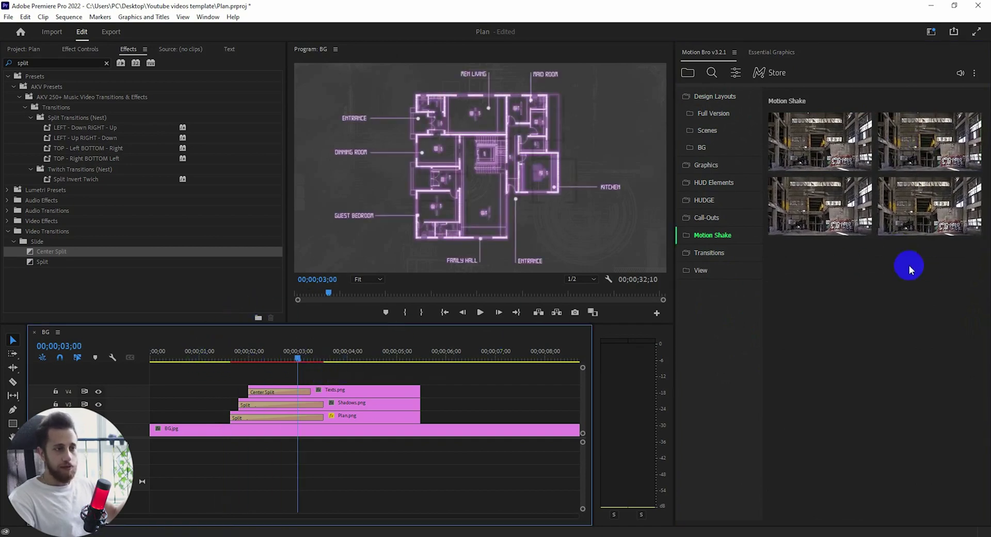
pyautogui.click(931, 163)
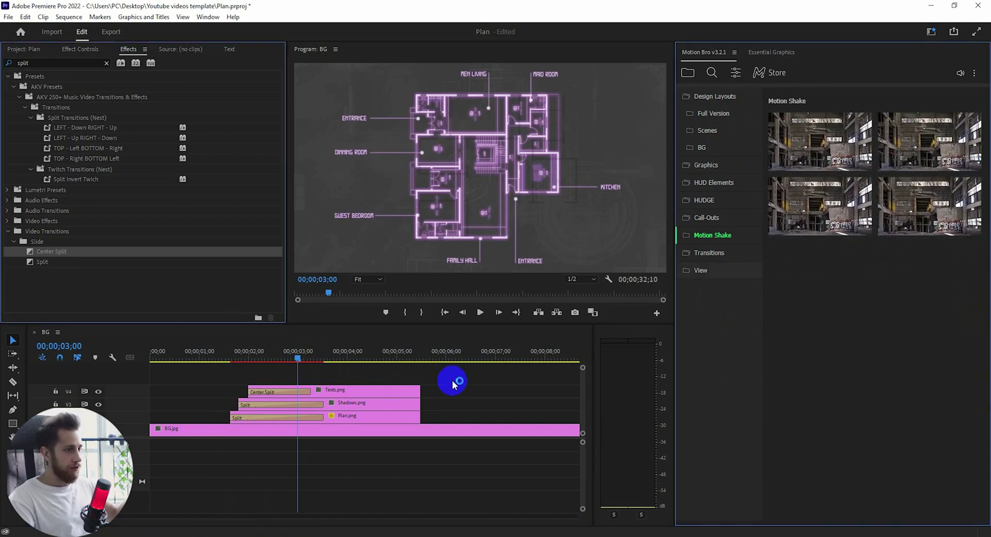
pyautogui.click(336, 409)
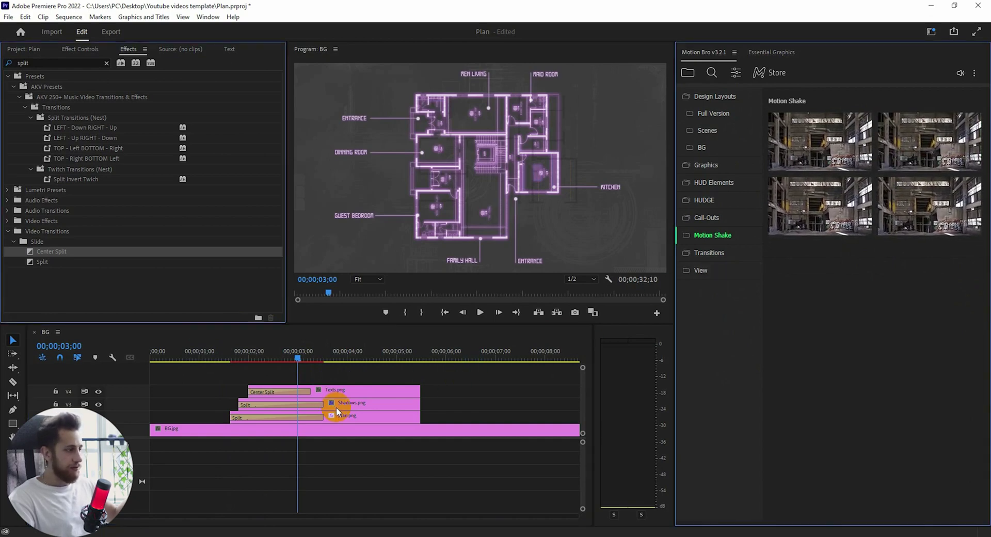
pyautogui.click(345, 379)
pyautogui.moveTo(346, 380); pyautogui.dragTo(312, 379)
pyautogui.click(237, 361)
pyautogui.press('space')
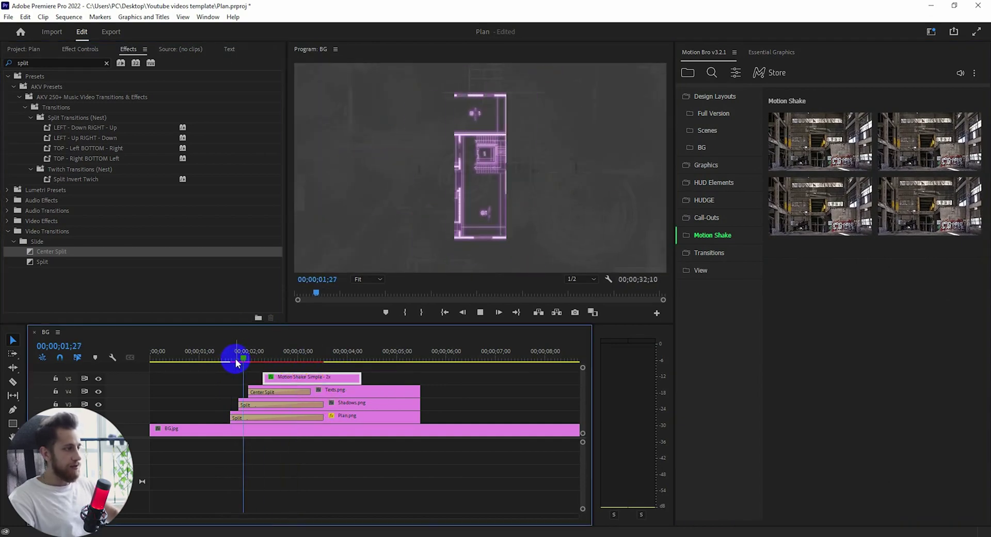
pyautogui.press('space')
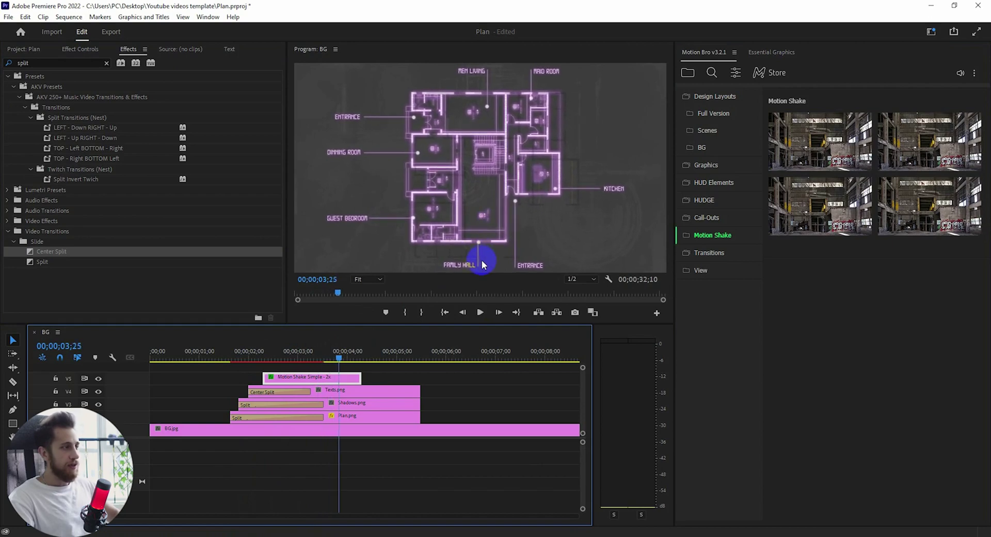
# Step: Scale the Plan.png layer down slightly, keeping it centred in the frame
pyautogui.moveTo(338, 360); pyautogui.dragTo(487, 364)
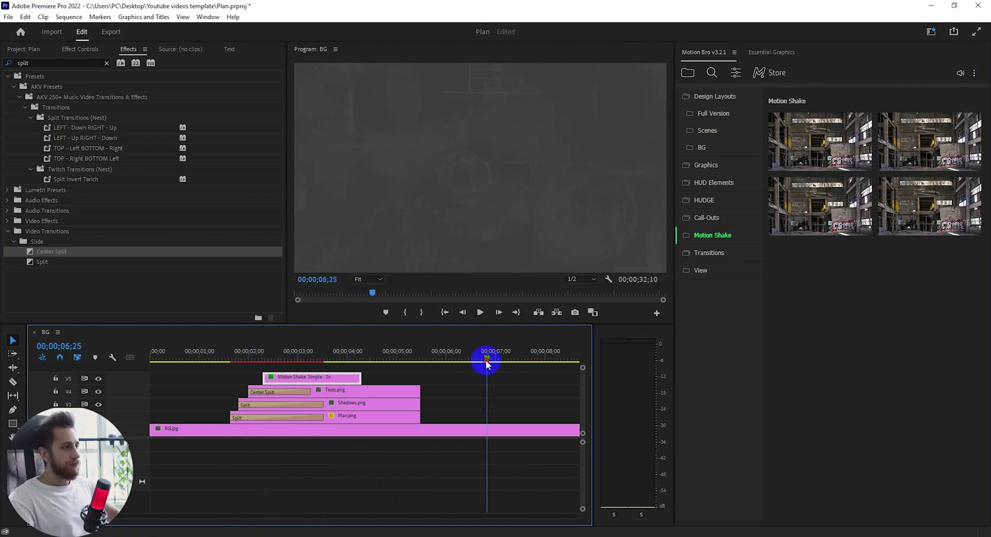
pyautogui.click(398, 403)
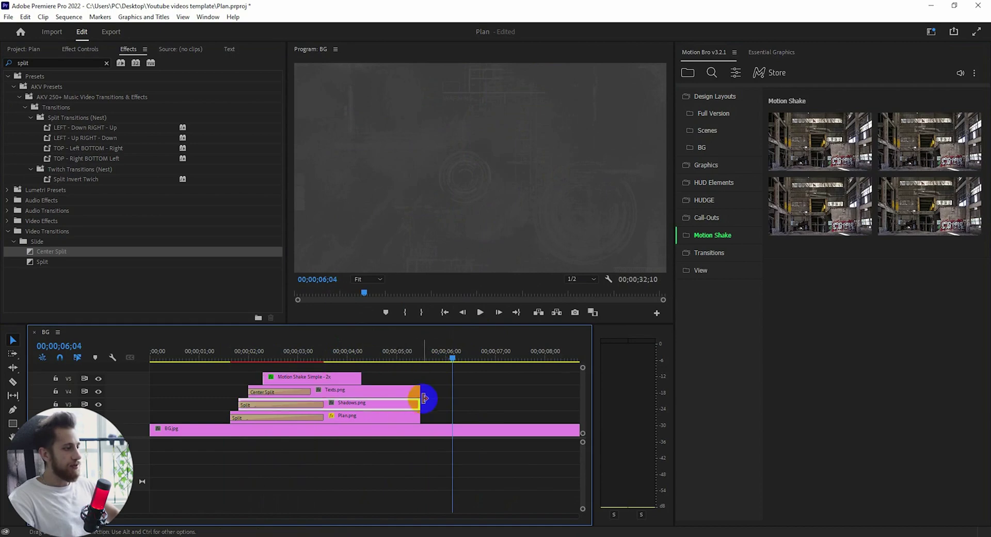
pyautogui.click(432, 397)
pyautogui.click(368, 419)
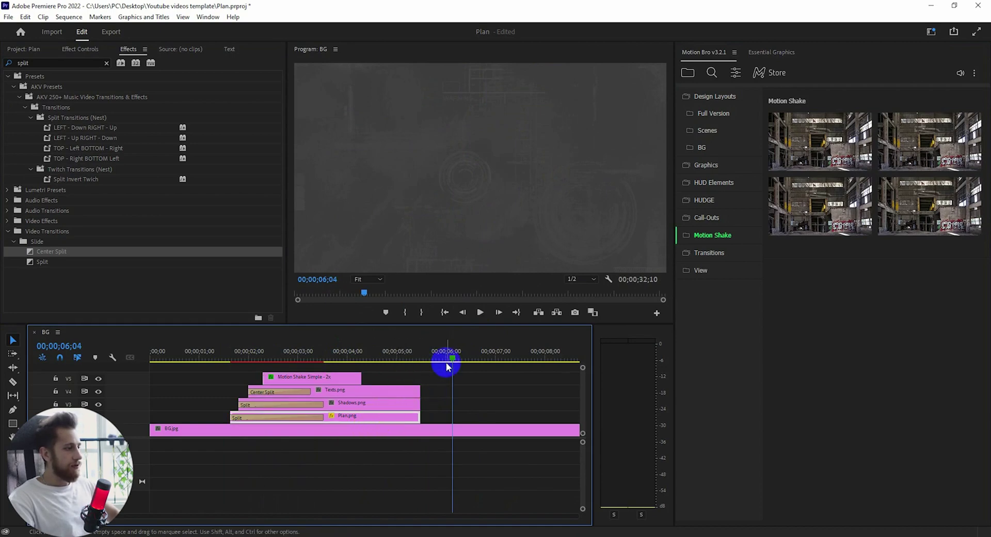
pyautogui.moveTo(450, 355); pyautogui.dragTo(335, 357)
pyautogui.click(376, 404)
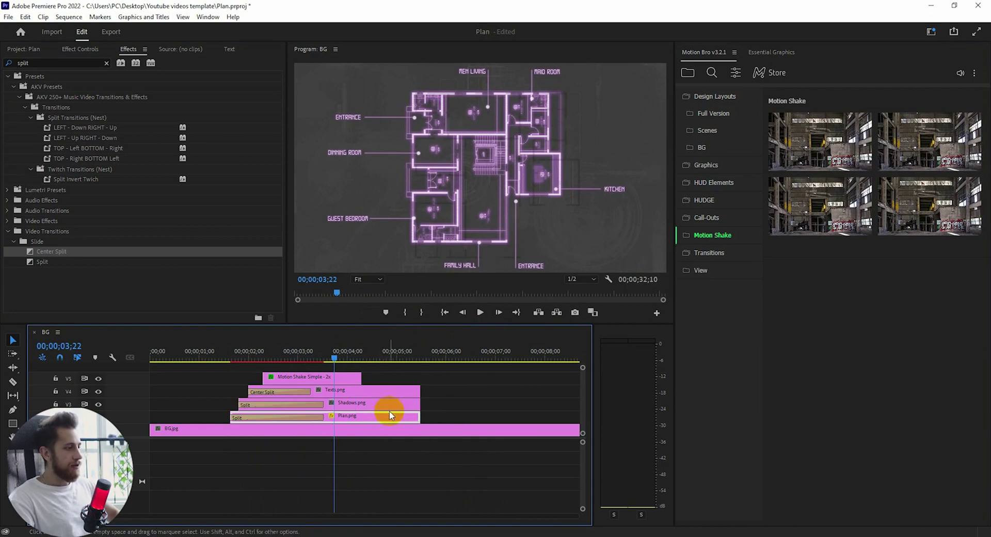
pyautogui.hotkey('shift', '1')
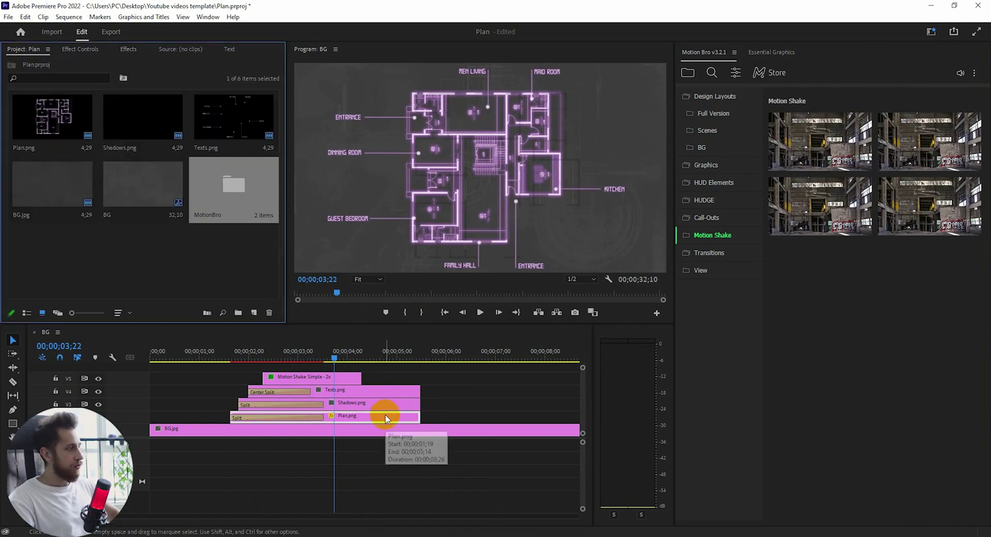
pyautogui.hotkey('shift', '5')
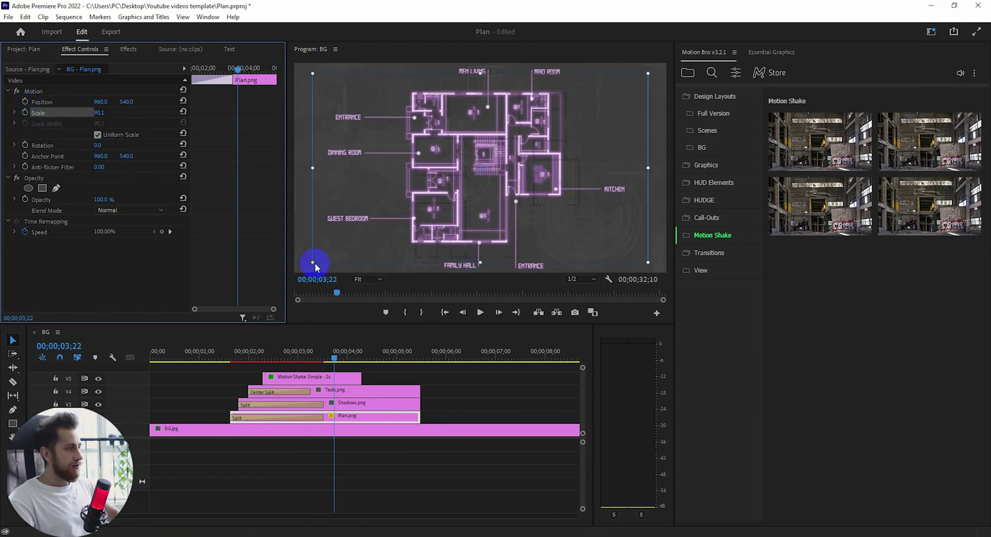
pyautogui.moveTo(315, 262); pyautogui.dragTo(348, 250)
# Step: Scale Shadows.png to about 74.9 and Texts.png to about 81.8 so both match the reduced plan
pyautogui.click(404, 400)
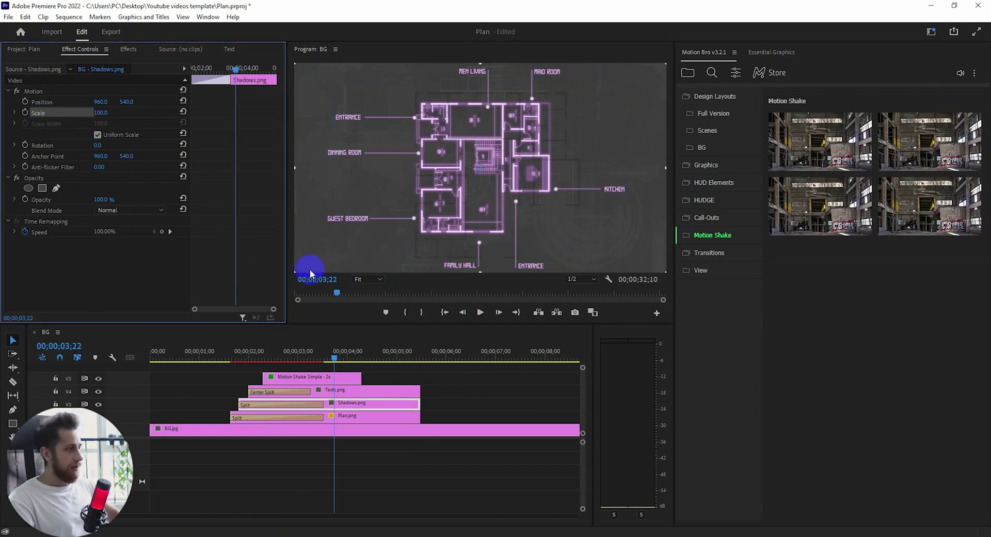
pyautogui.moveTo(295, 270); pyautogui.dragTo(317, 258)
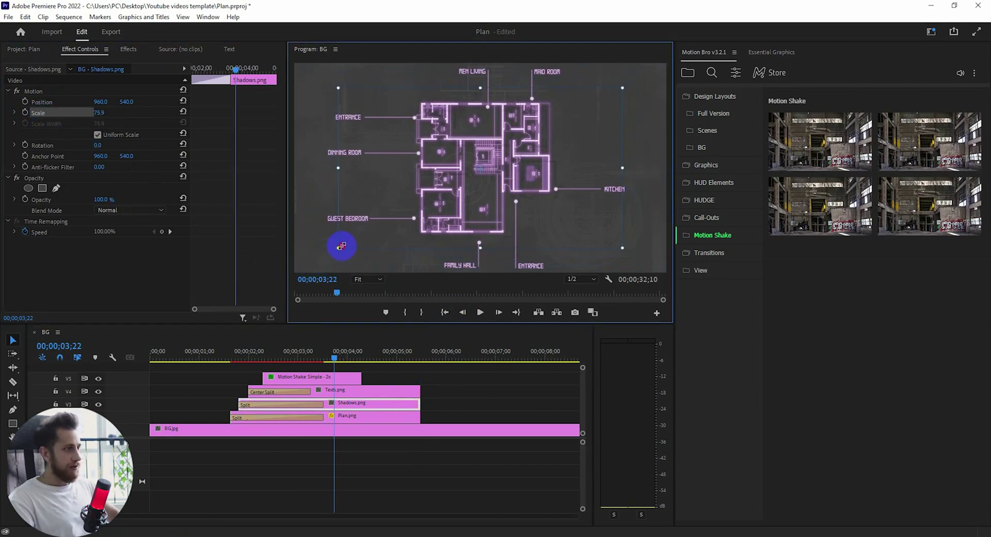
pyautogui.click(365, 393)
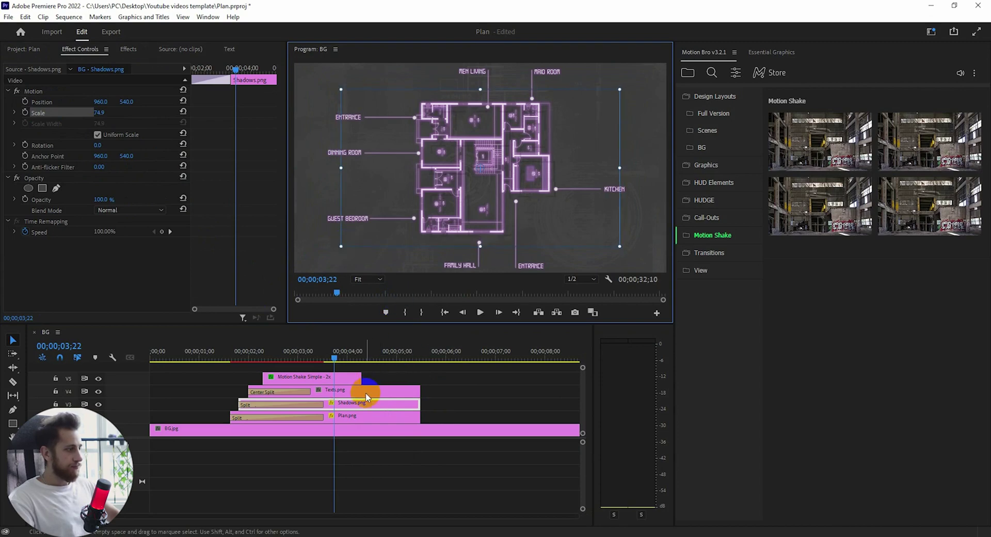
pyautogui.click(37, 121)
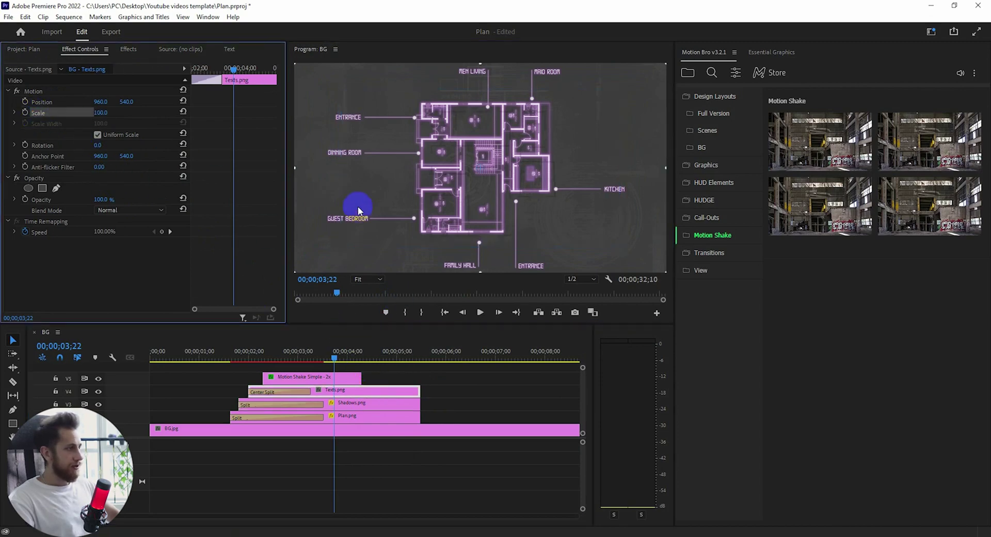
pyautogui.click(358, 206)
pyautogui.moveTo(294, 271); pyautogui.dragTo(342, 253)
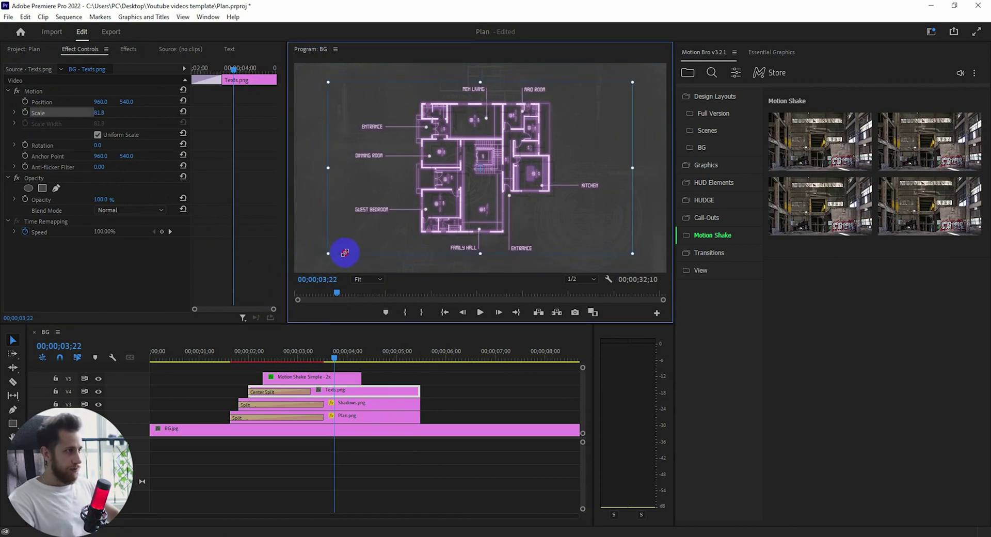
# Step: Preview the scaled animation and replace the shake with Motion Shake Simple - 1x spanning the full length of the image layers
pyautogui.moveTo(334, 362); pyautogui.dragTo(203, 361)
pyautogui.press('space')
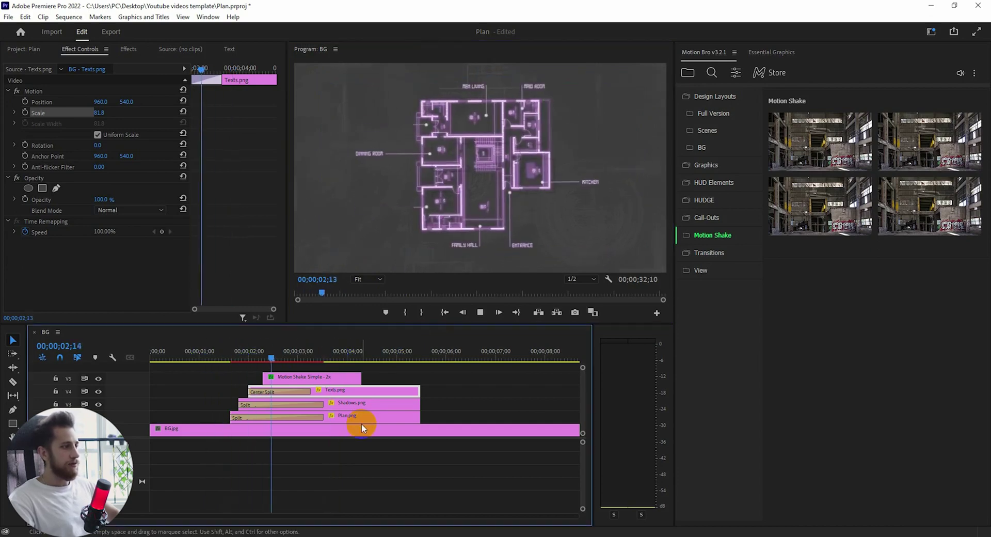
pyautogui.hotkey('ctrl', 'z')
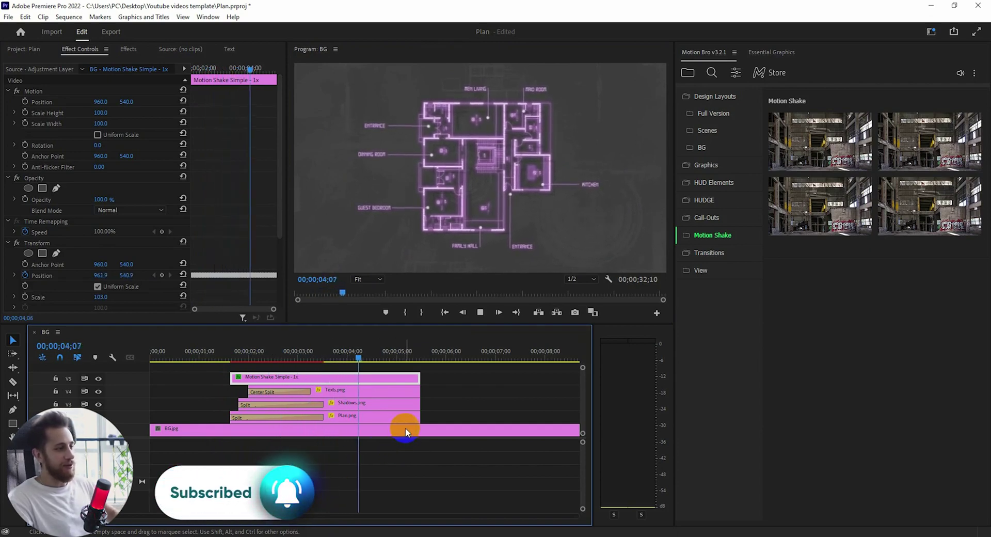
pyautogui.press('space')
# Step: Extend the end of the Motion Shake Simple - 1x clip on track V5 to about 00;00;11;20
pyautogui.click(413, 377)
pyautogui.press('-')
pyautogui.press('-')
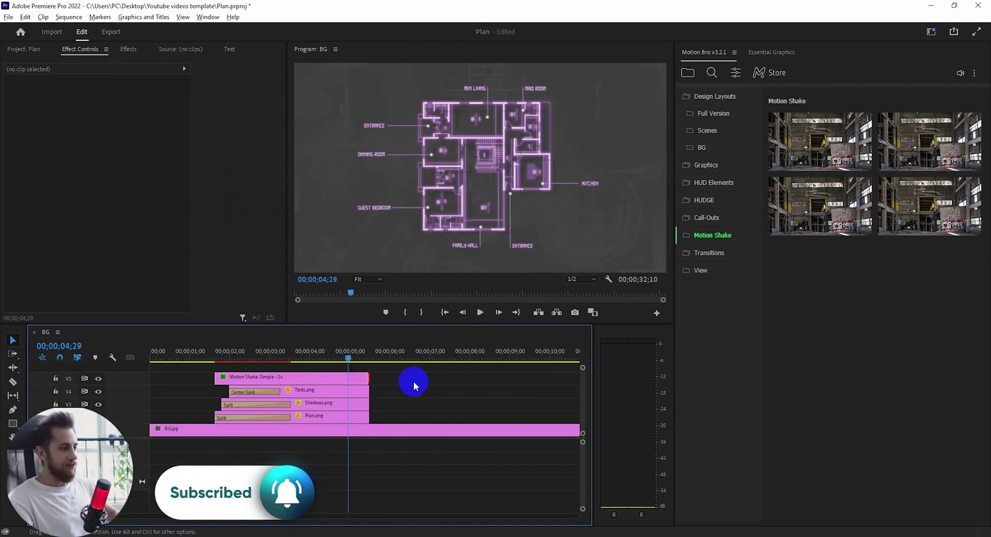
pyautogui.moveTo(329, 377); pyautogui.dragTo(386, 392)
pyautogui.press('-')
pyautogui.press('=')
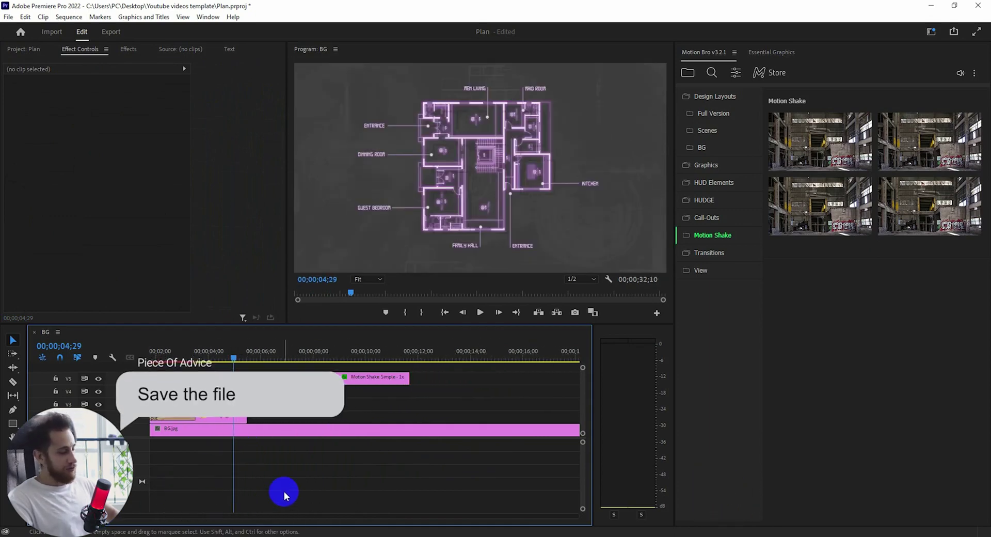
# Step: Save the project, preview the plan animation and park the playhead at 00;00;03;17
pyautogui.hotkey('ctrl', 's')
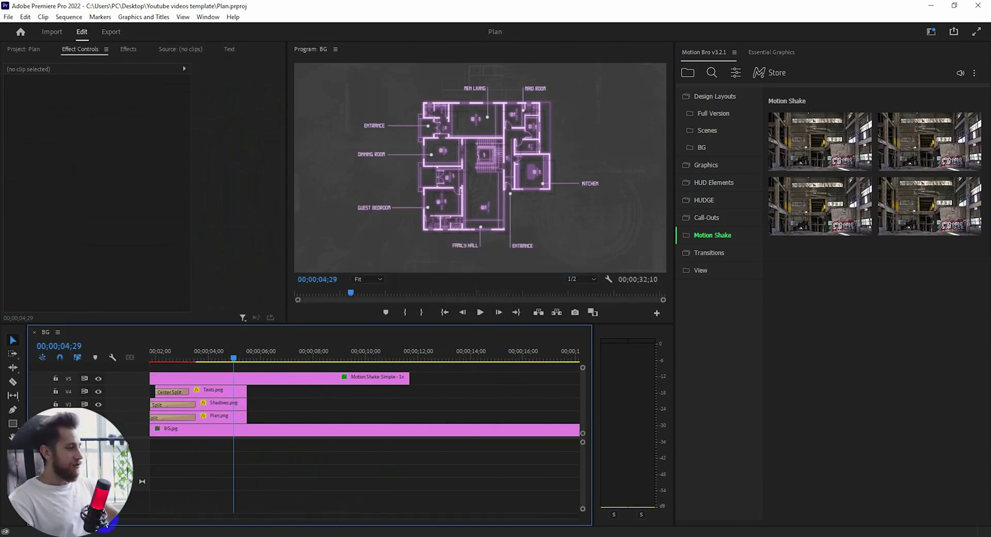
pyautogui.hscroll(-2, 105, 524)
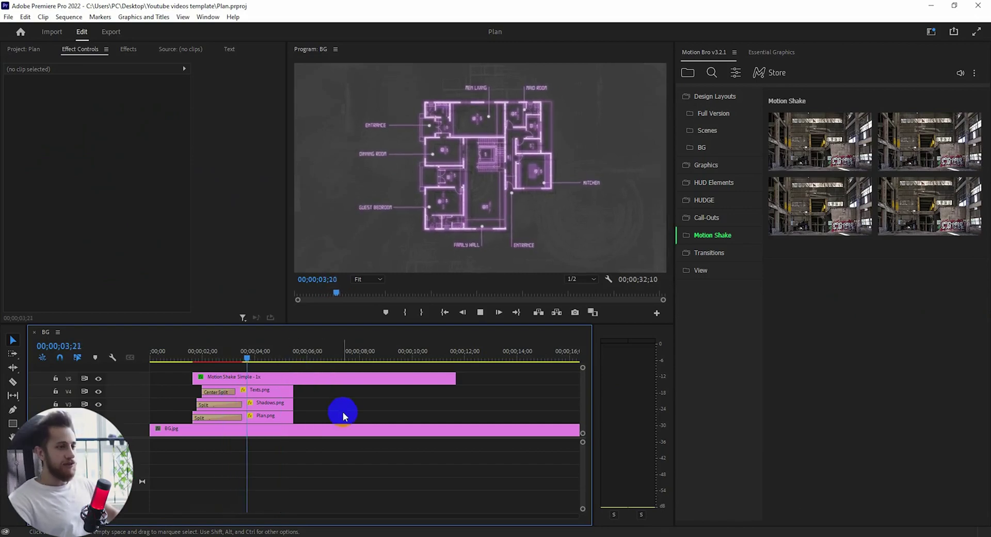
pyautogui.click(360, 445)
pyautogui.moveTo(294, 356); pyautogui.dragTo(243, 360)
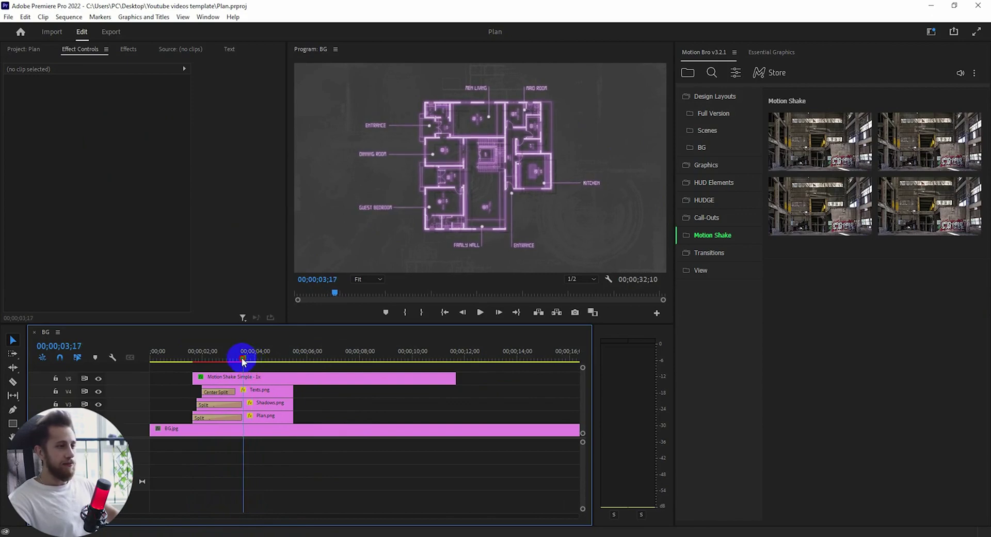
# Step: Browse the HUD Elements and HUDGE presets in Motion Bro, and add the red-and-white circle from HUDGE Elements at 00;00;03;17
pyautogui.click(708, 186)
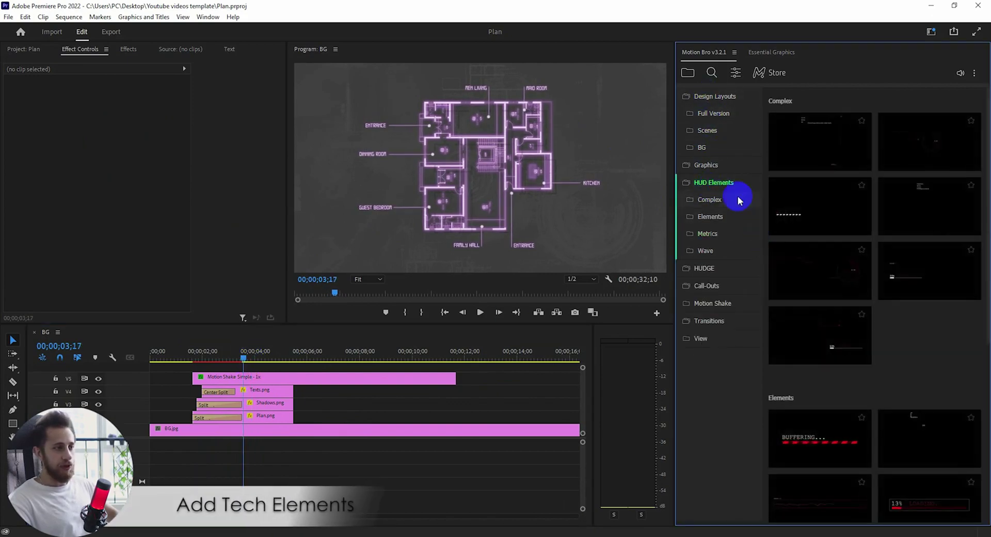
pyautogui.scroll(-5, 924, 136)
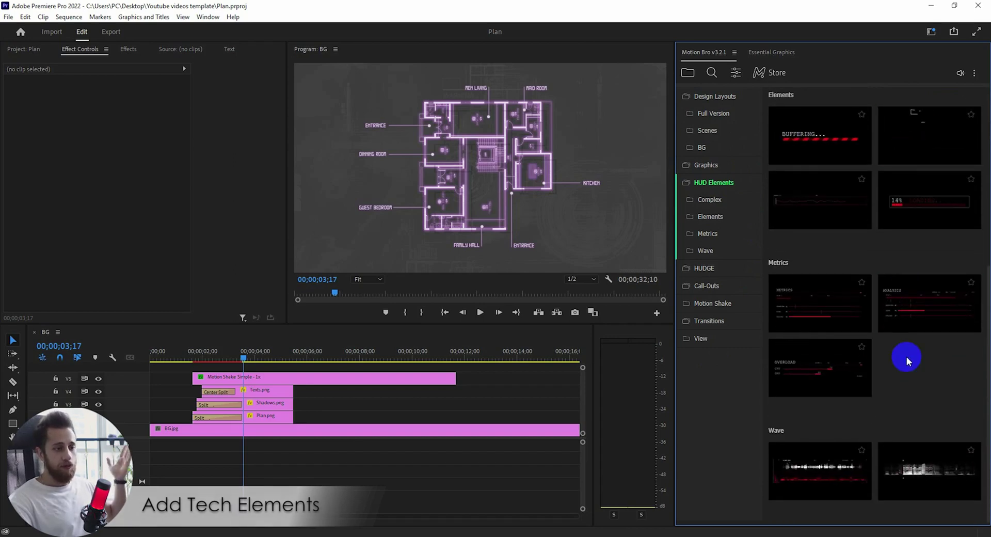
pyautogui.scroll(4, 921, 392)
pyautogui.scroll(2, 923, 394)
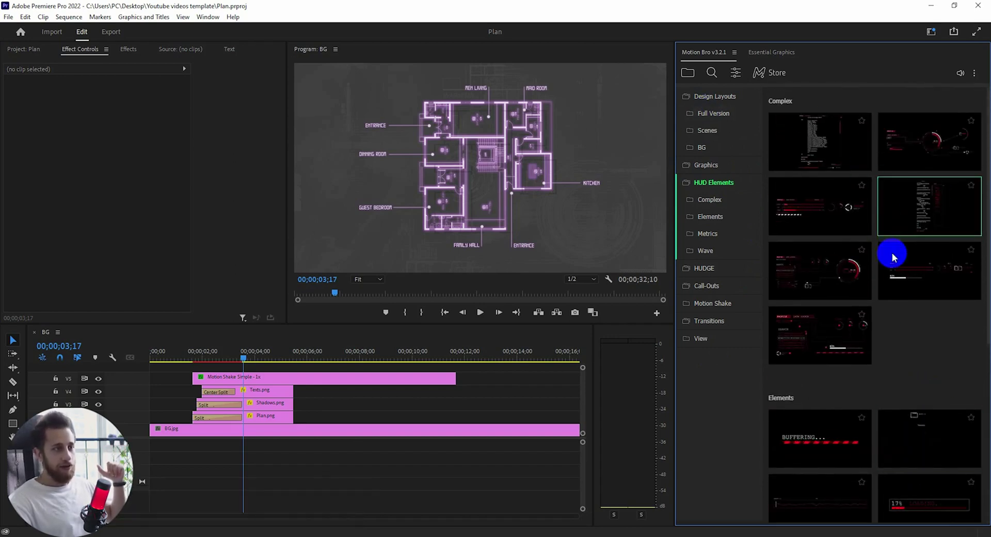
pyautogui.click(705, 268)
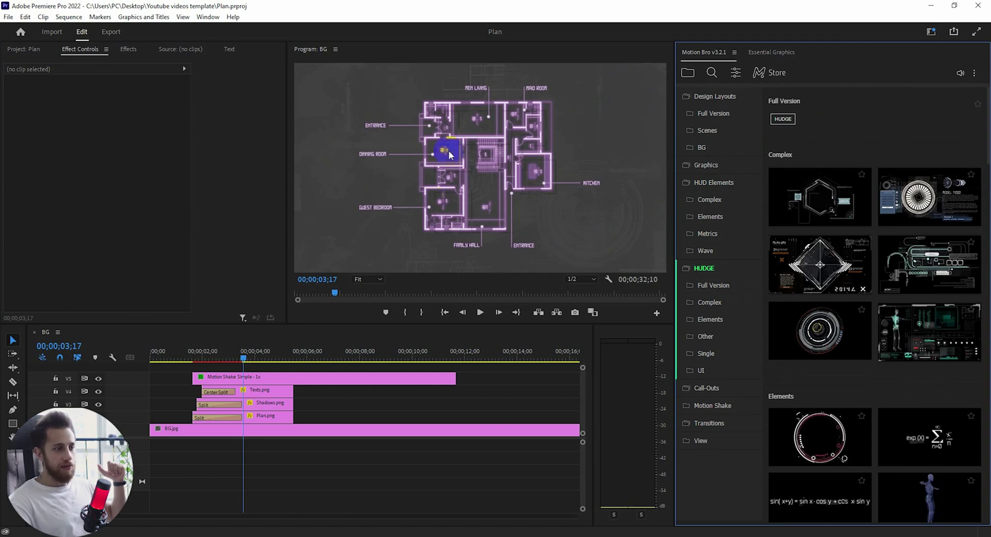
pyautogui.scroll(-2, 851, 232)
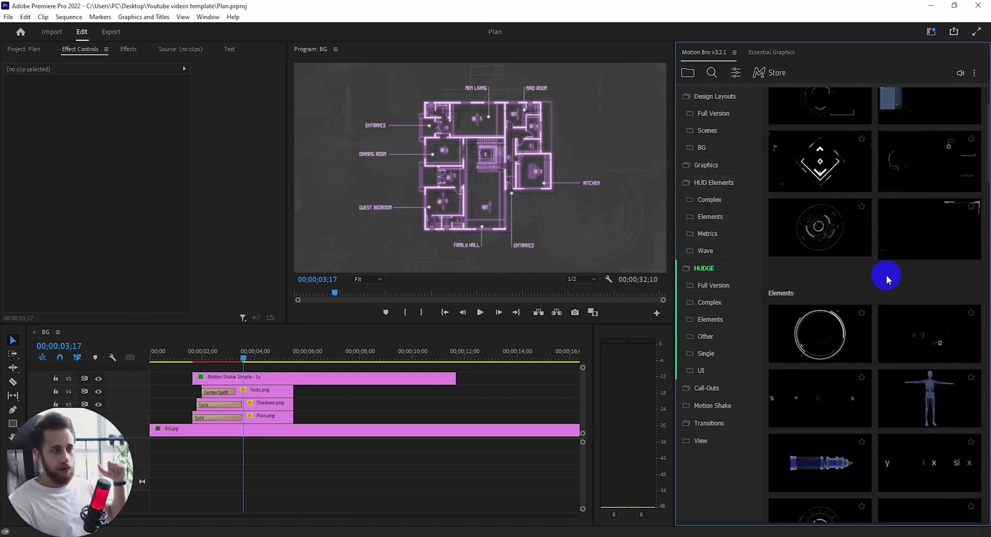
pyautogui.scroll(2, 893, 310)
pyautogui.scroll(-1, 859, 361)
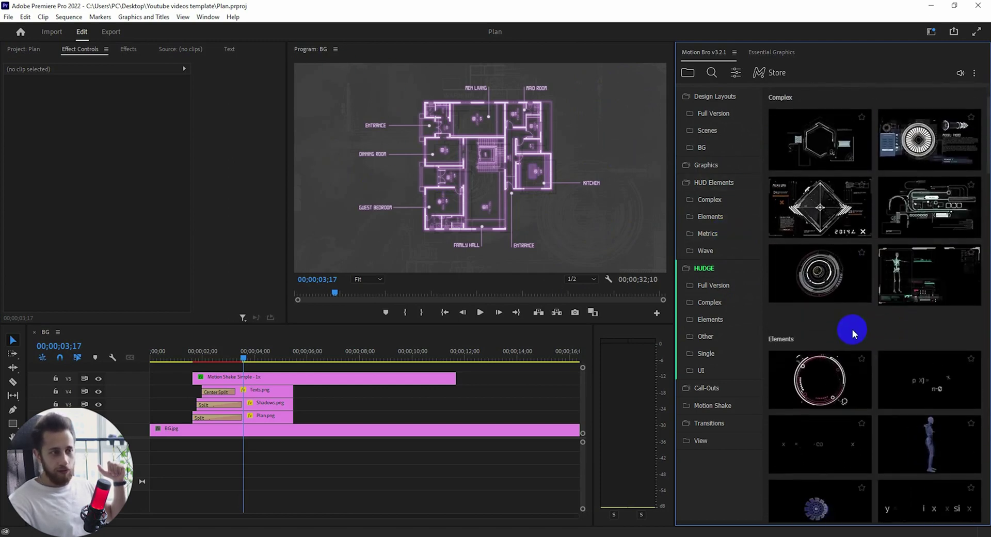
pyautogui.scroll(-1, 853, 333)
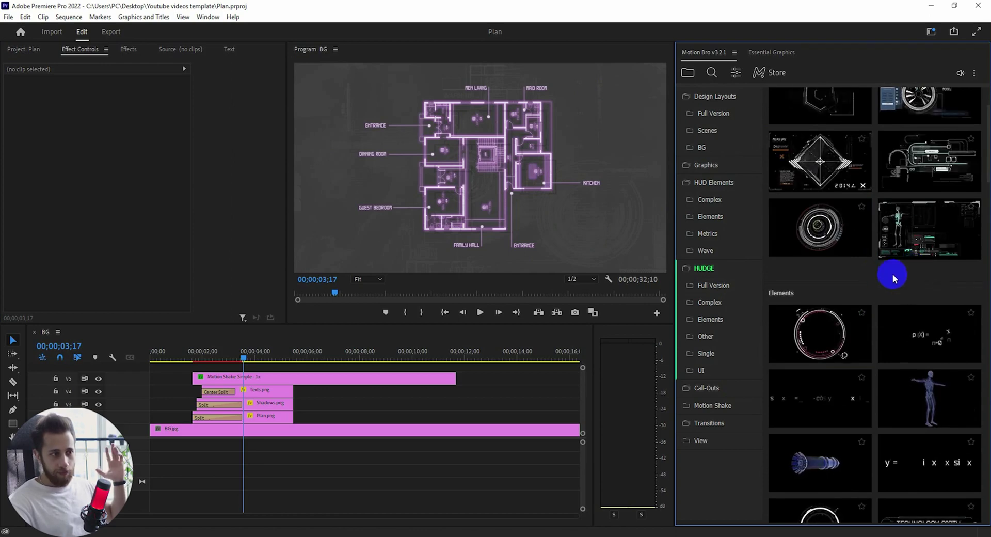
pyautogui.moveTo(821, 349)
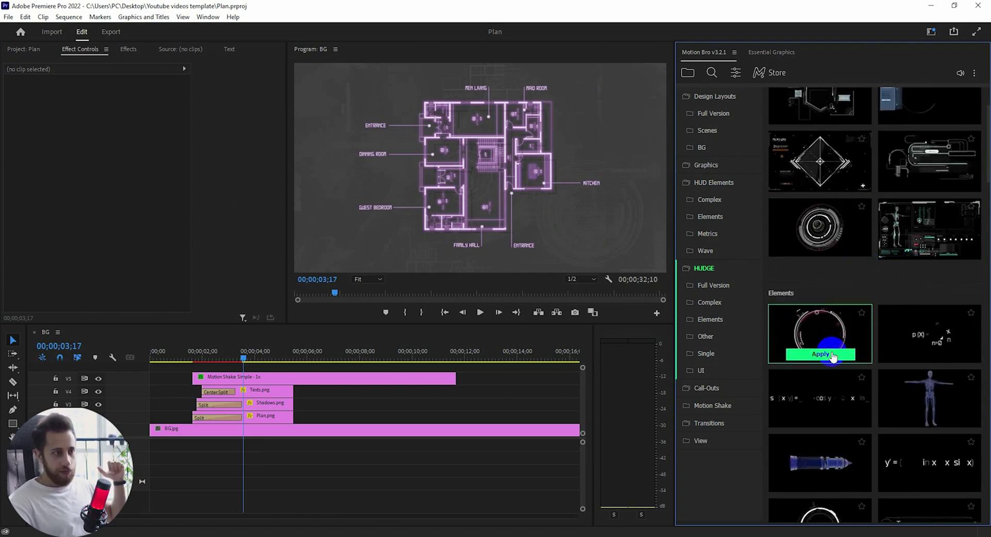
pyautogui.click(831, 354)
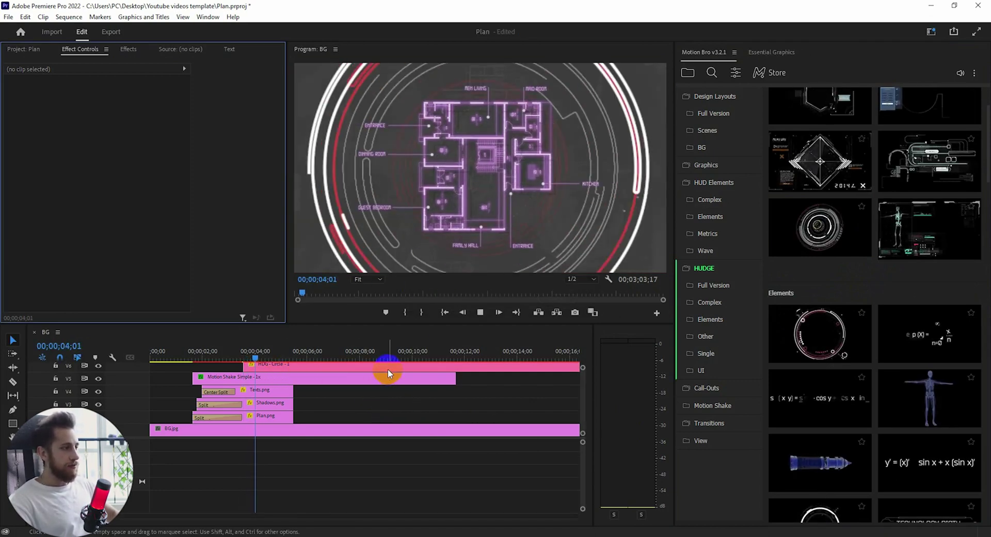
pyautogui.press('space')
# Step: Move the HDG - Circle - 1 clip on track V6 earlier so it starts at 00;00;02;17
pyautogui.click(369, 367)
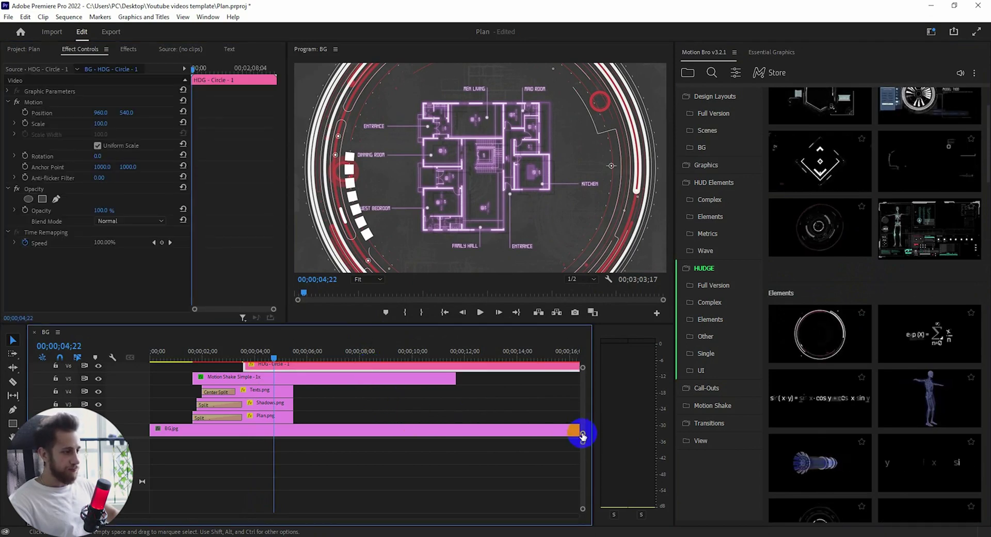
pyautogui.scroll(-2, 582, 432)
pyautogui.scroll(2, 584, 435)
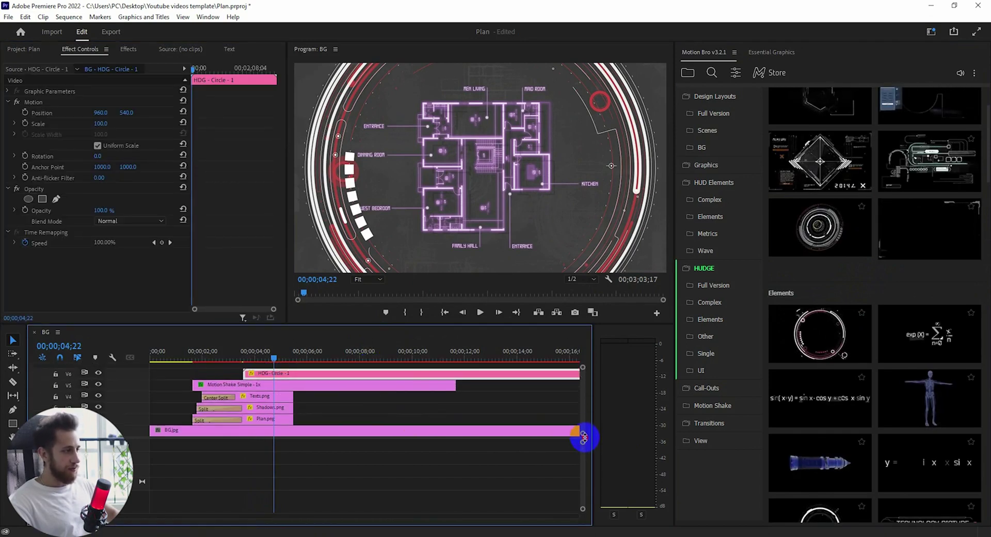
pyautogui.moveTo(503, 384); pyautogui.dragTo(477, 383)
pyautogui.scroll(-6, 314, 387)
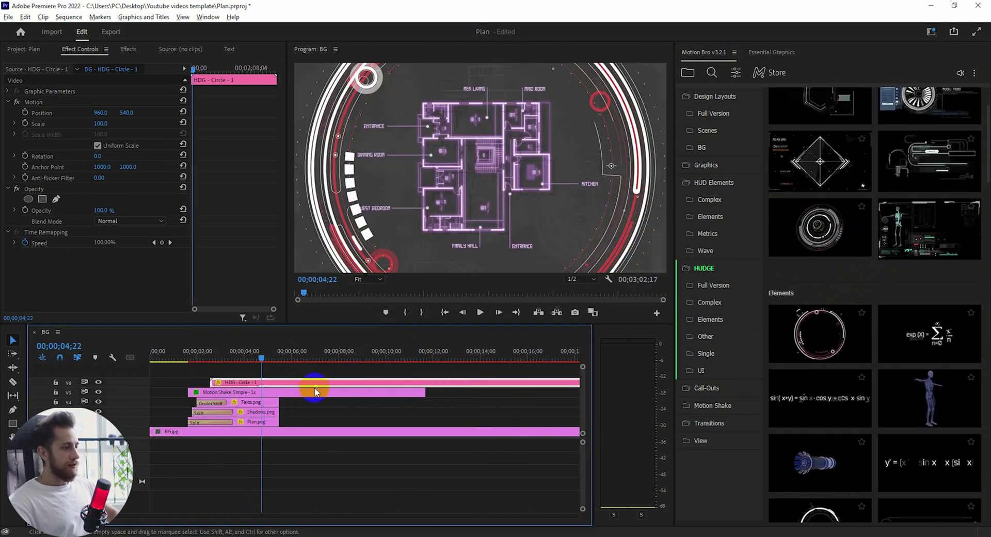
# Step: Trim the end of the HDG - Circle - 1 clip back to about 00;00;09;00
pyautogui.scroll(-2, 329, 394)
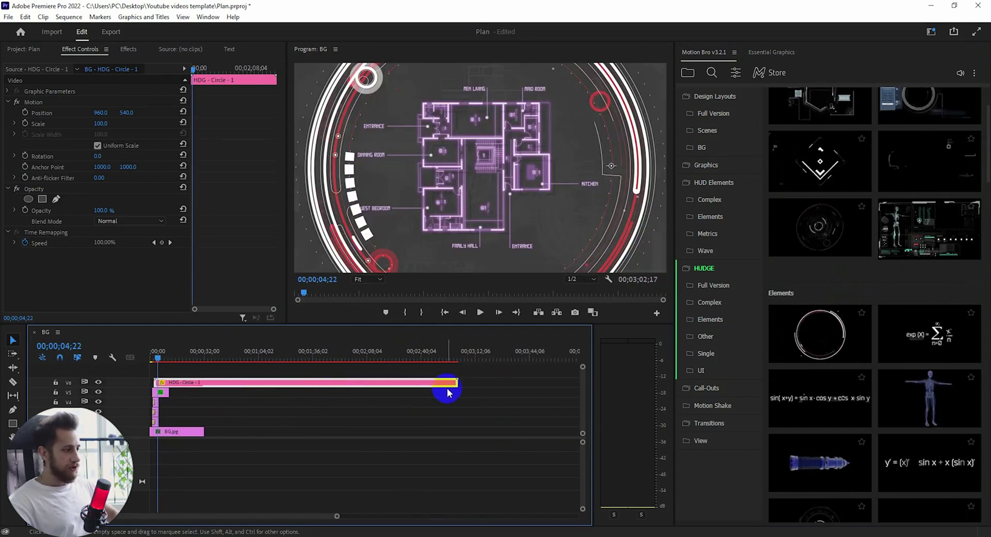
pyautogui.moveTo(191, 384); pyautogui.dragTo(188, 384)
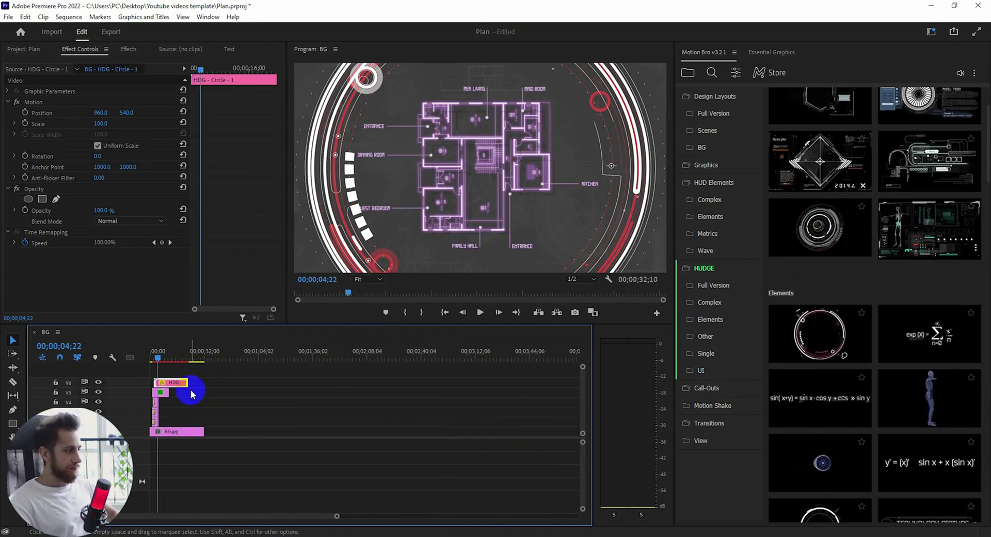
pyautogui.scroll(4, 177, 397)
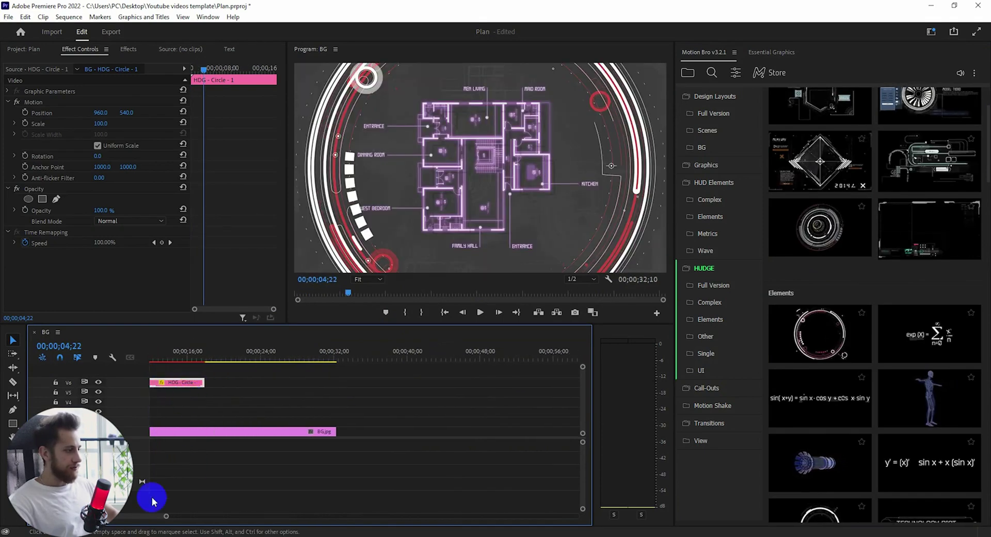
pyautogui.scroll(3, 148, 516)
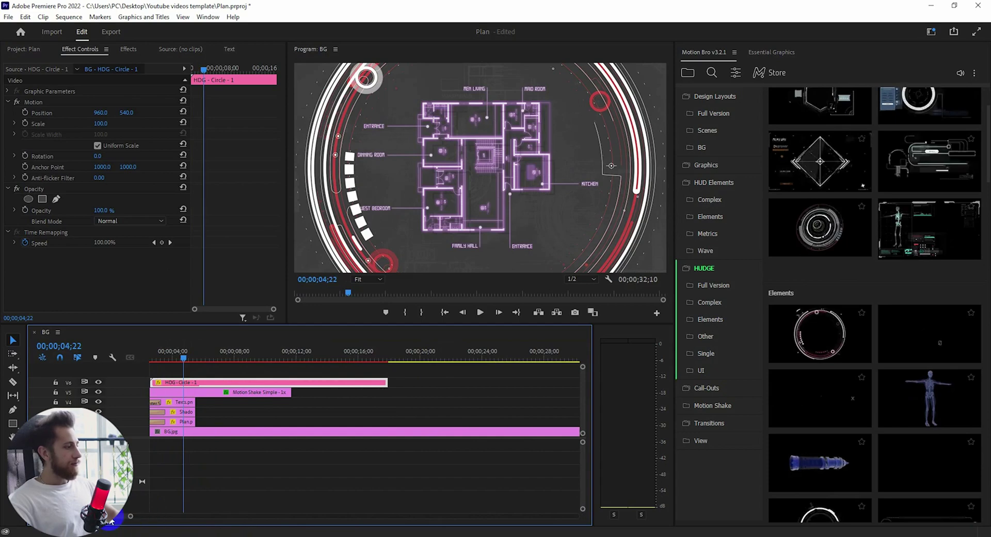
pyautogui.scroll(1, 110, 520)
pyautogui.moveTo(431, 383); pyautogui.dragTo(205, 359)
# Step: Scale the HUD circle to 27.8 and place it over the plan's upper-left rooms, at about 619, 343
pyautogui.click(49, 126)
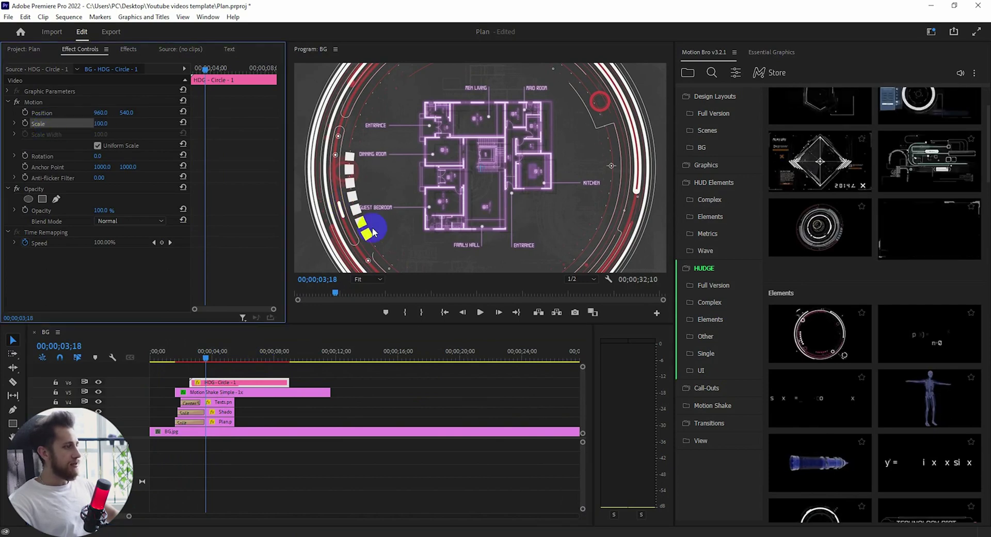
pyautogui.moveTo(103, 124); pyautogui.dragTo(51, 126)
pyautogui.moveTo(503, 185); pyautogui.dragTo(452, 164)
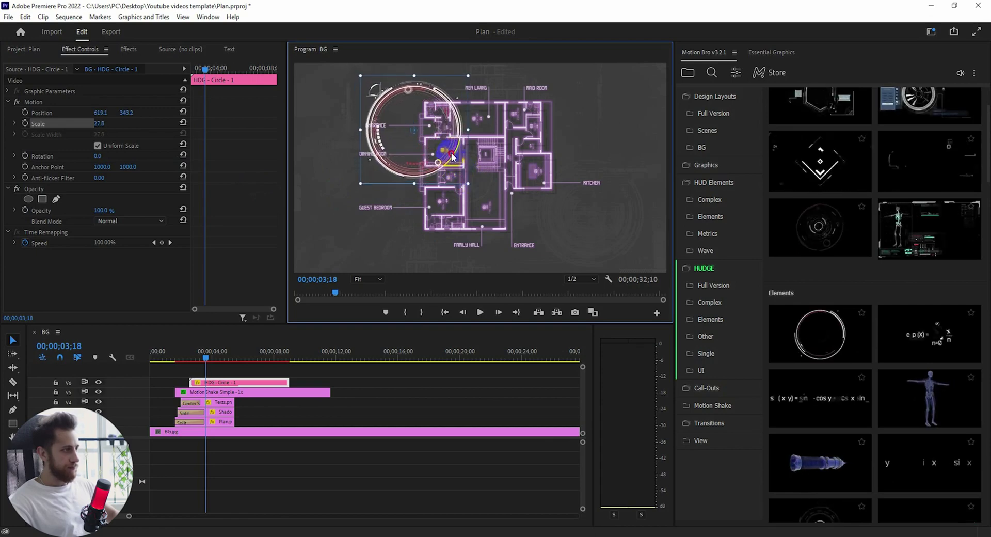
# Step: Open the HUD circle's graphic properties and change its red Color 2 to cyan-blue 42BFDA
pyautogui.moveTo(304, 376); pyautogui.dragTo(267, 377)
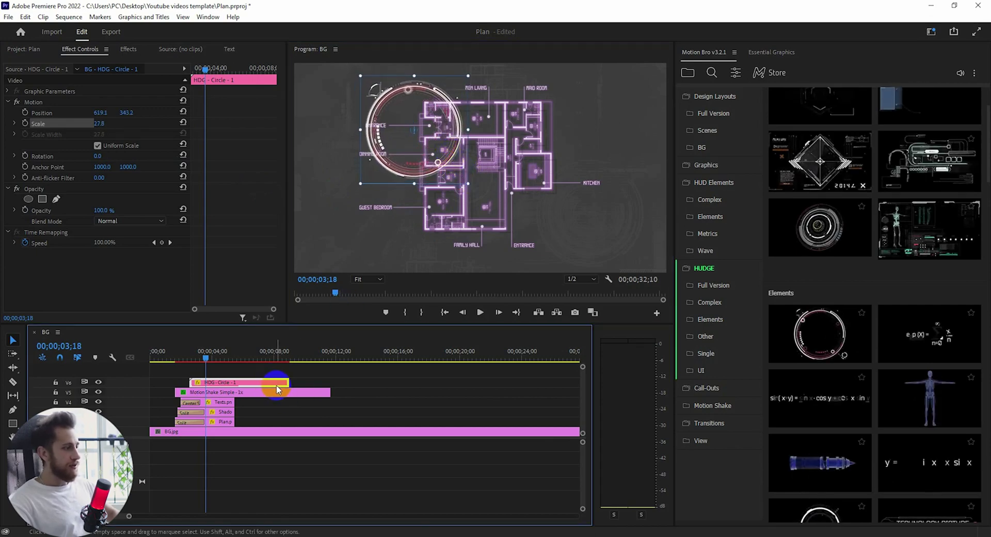
pyautogui.doubleClick(277, 383)
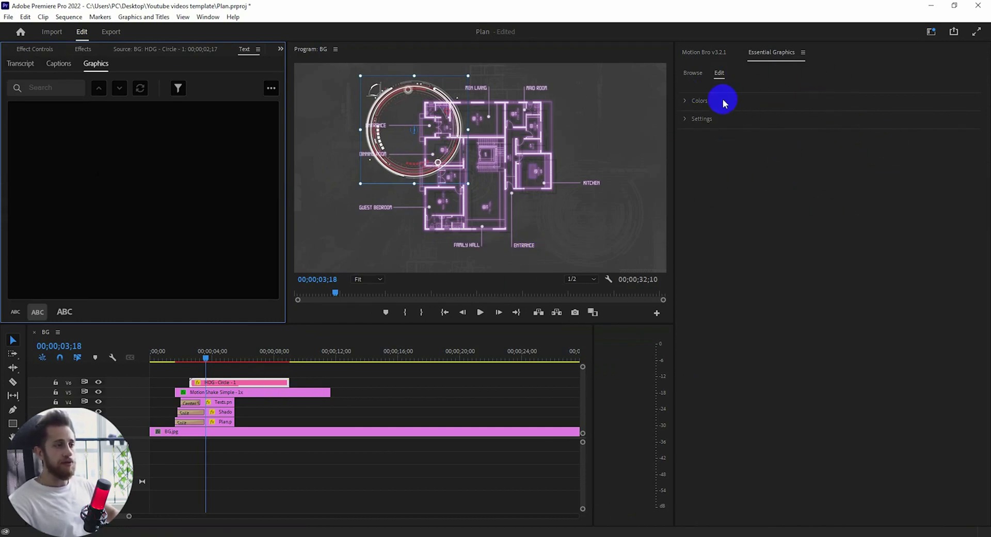
pyautogui.click(686, 102)
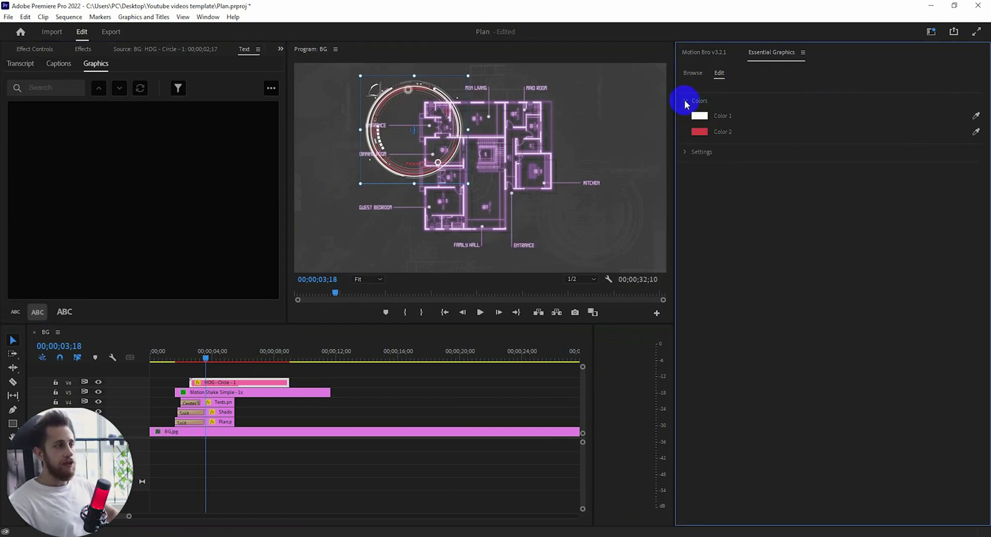
pyautogui.click(699, 131)
pyautogui.moveTo(508, 298); pyautogui.dragTo(515, 280)
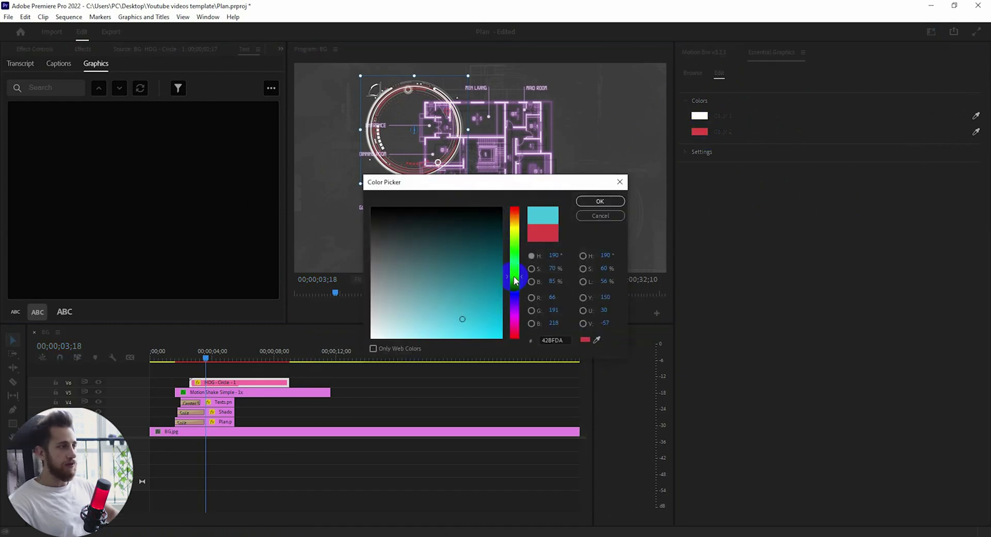
pyautogui.click(600, 201)
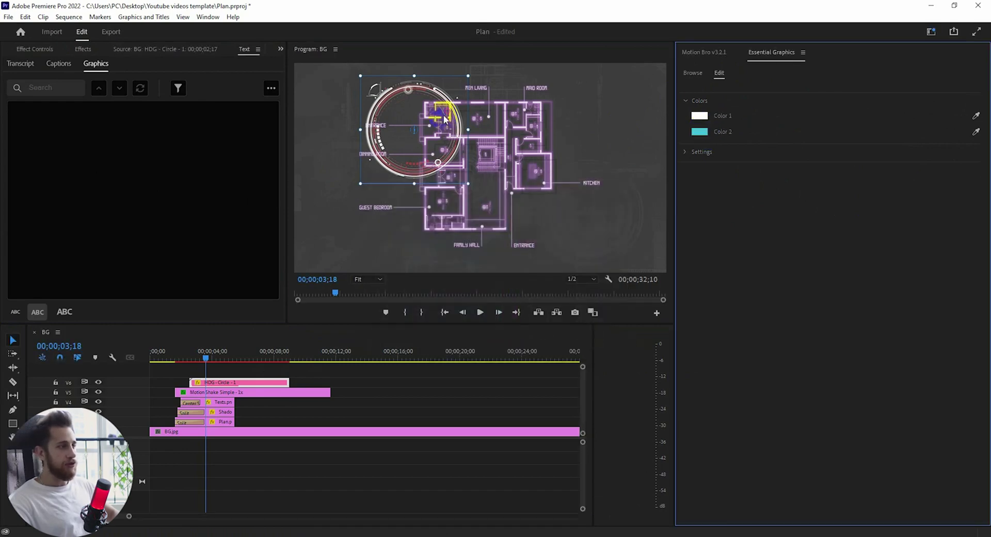
# Step: Lower the HUD circle's opacity to about 11 in its graphic settings
pyautogui.click(685, 100)
pyautogui.click(685, 119)
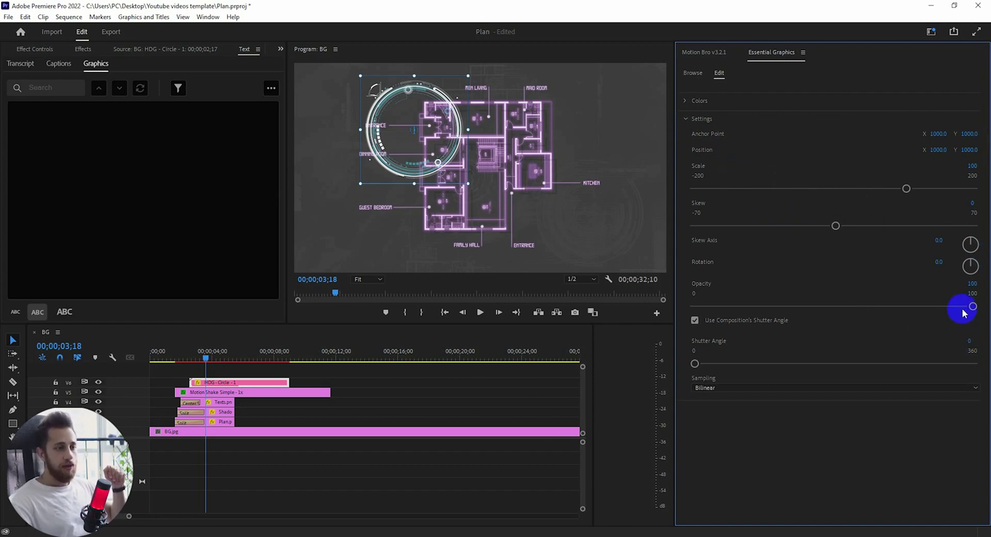
pyautogui.moveTo(795, 306); pyautogui.dragTo(728, 307)
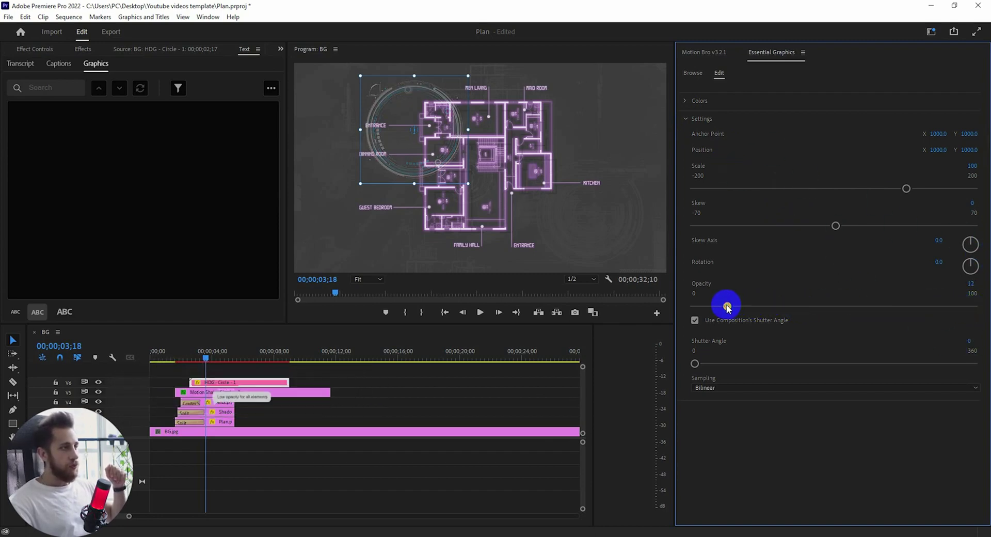
pyautogui.click(325, 395)
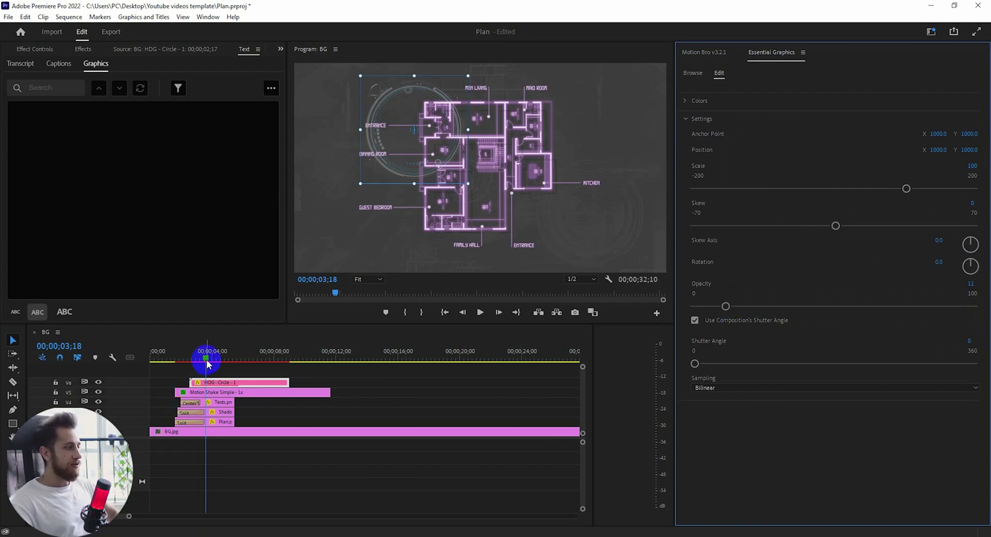
# Step: Play back the animation from before the plan's reveal to check the faded HUD circle
pyautogui.moveTo(208, 364); pyautogui.dragTo(168, 361)
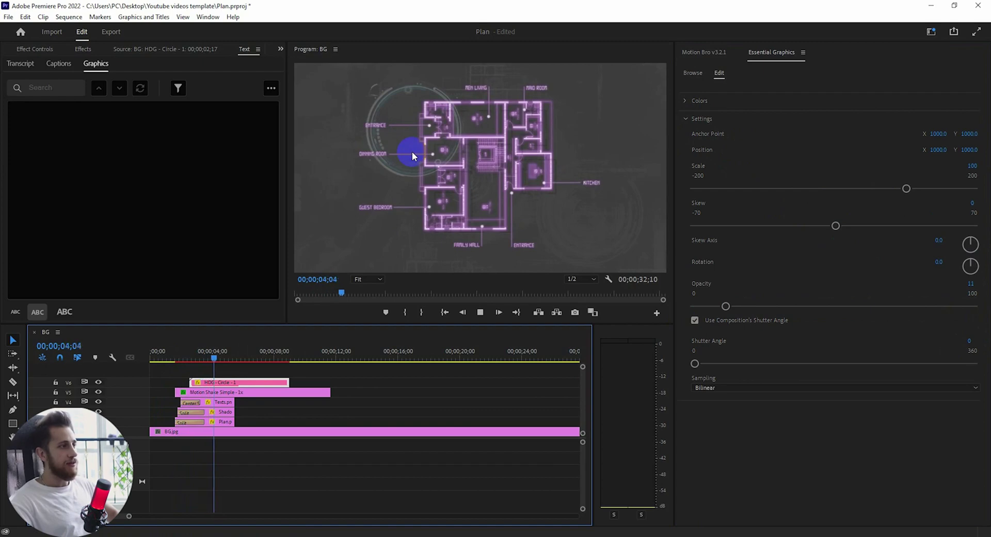
pyautogui.press('space')
pyautogui.click(268, 383)
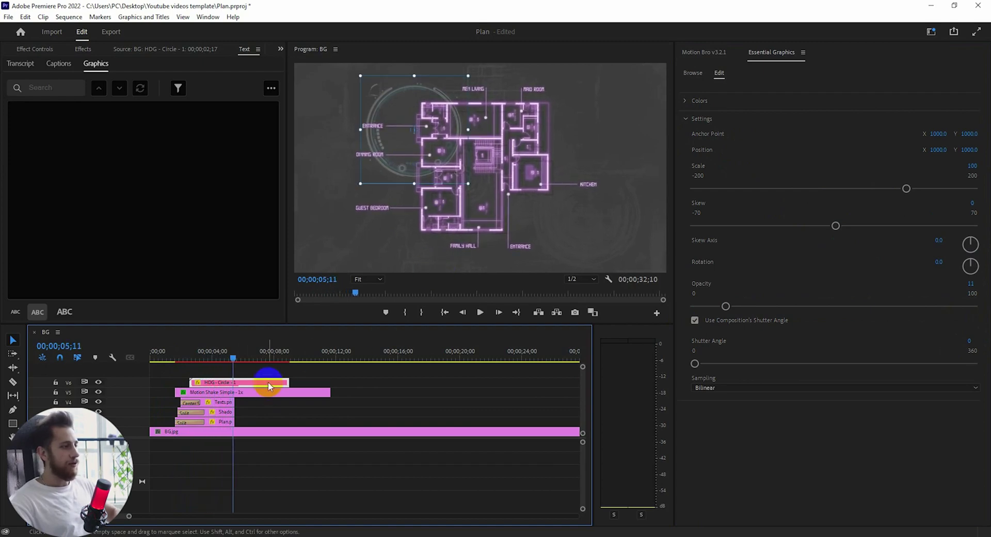
# Step: Find the broken-segment ring among the HUDGE Single elements in Motion Bro and add it to the timeline at 00;00;07;10
pyautogui.moveTo(233, 361)
pyautogui.mouseDown()
pyautogui.moveTo(169, 361)
pyautogui.moveTo(230, 362)
pyautogui.mouseUp()
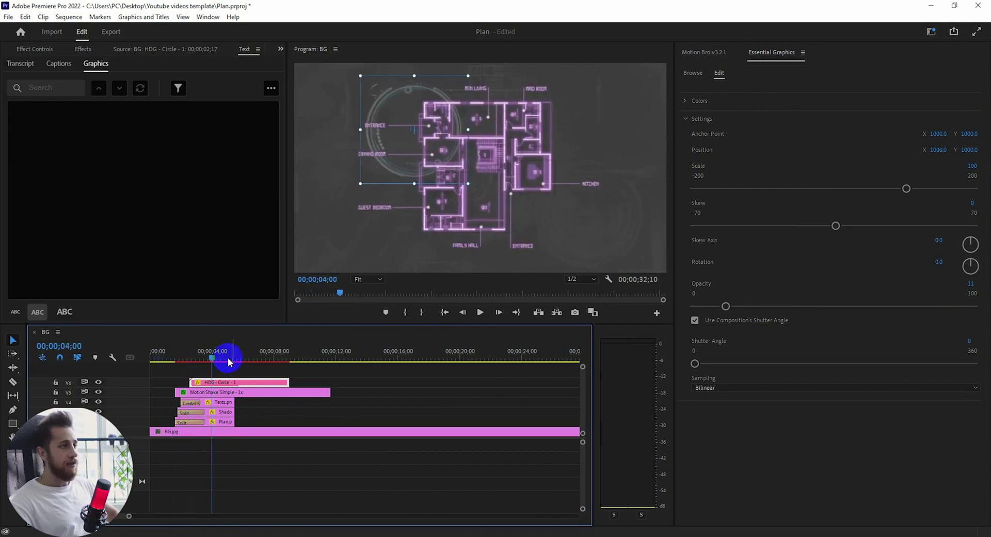
pyautogui.click(706, 52)
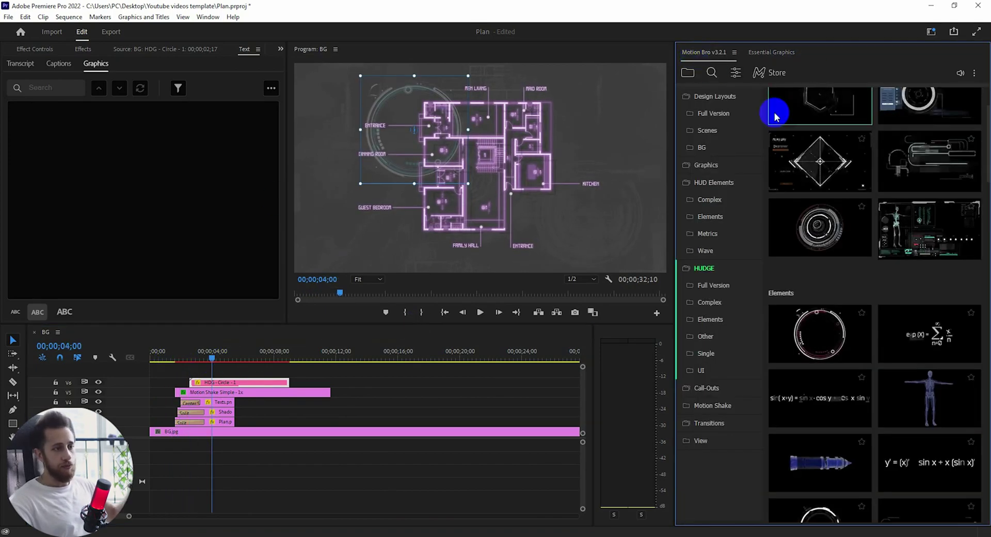
pyautogui.scroll(-5, 908, 276)
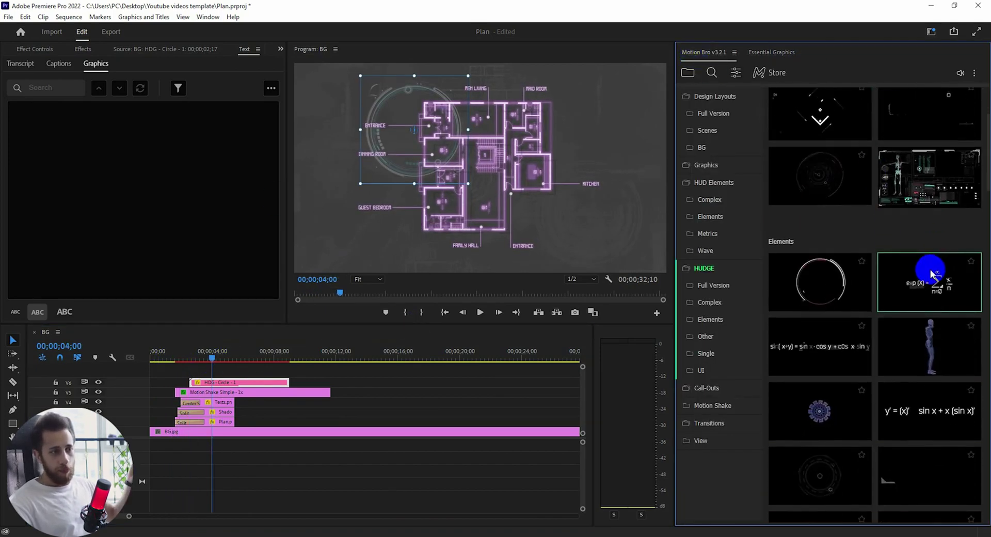
pyautogui.moveTo(835, 267)
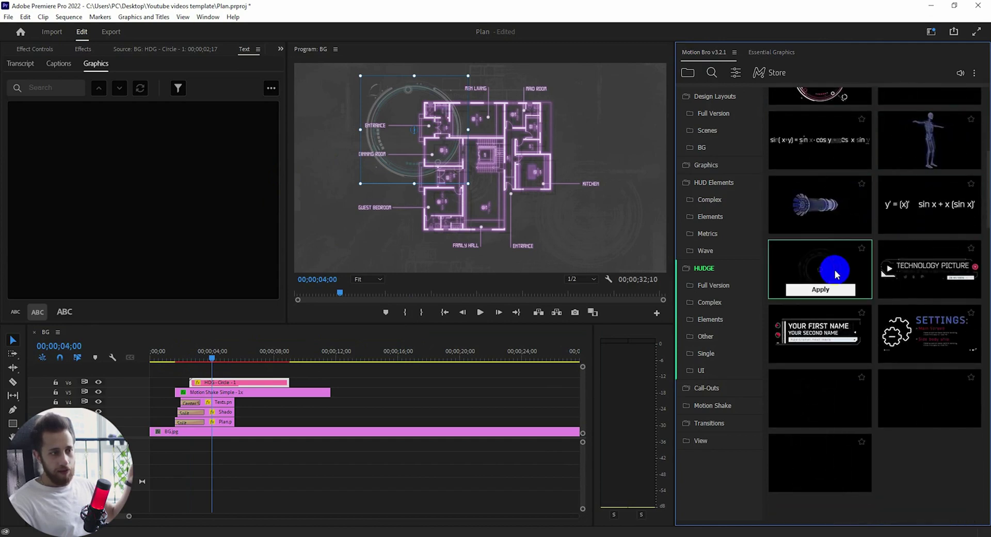
pyautogui.scroll(-5, 828, 247)
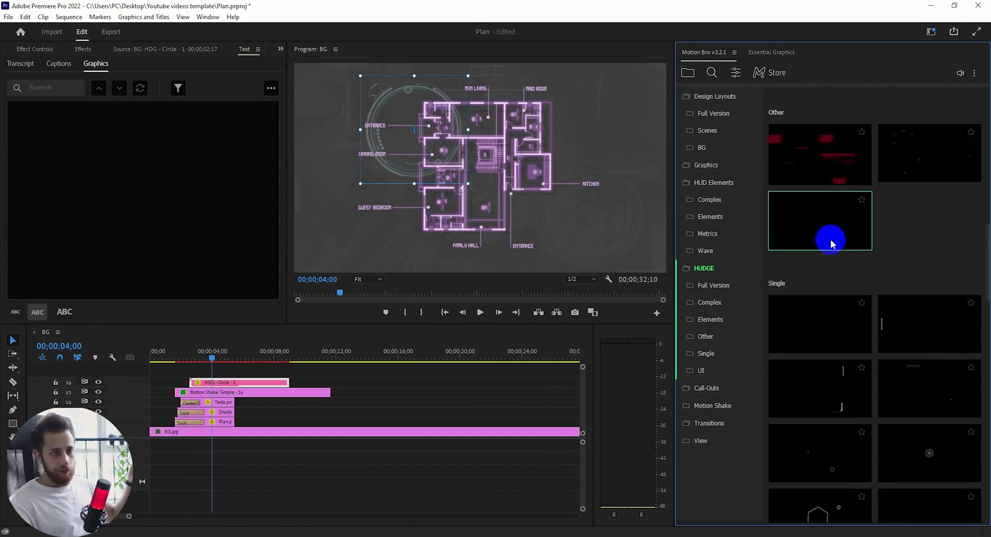
pyautogui.scroll(-6, 913, 230)
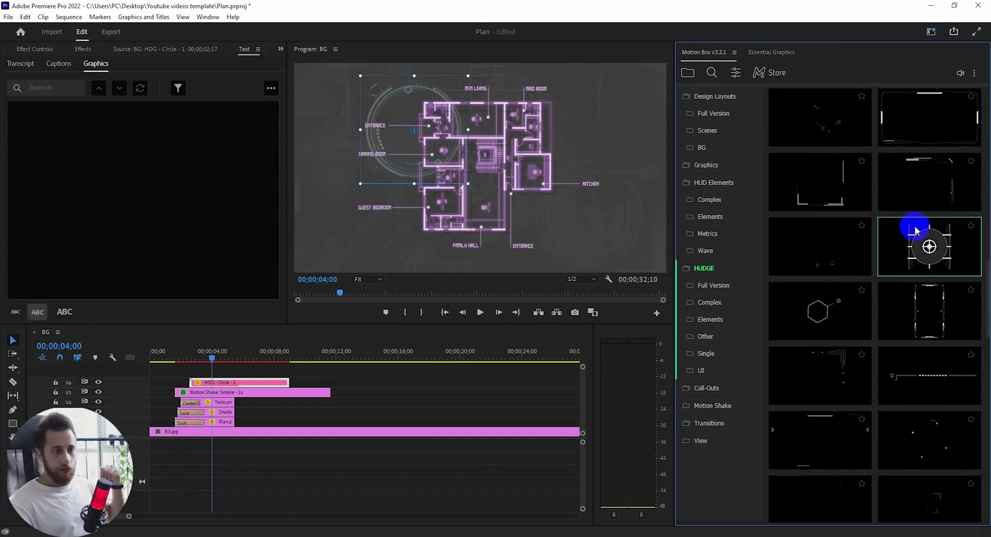
pyautogui.scroll(-3, 851, 182)
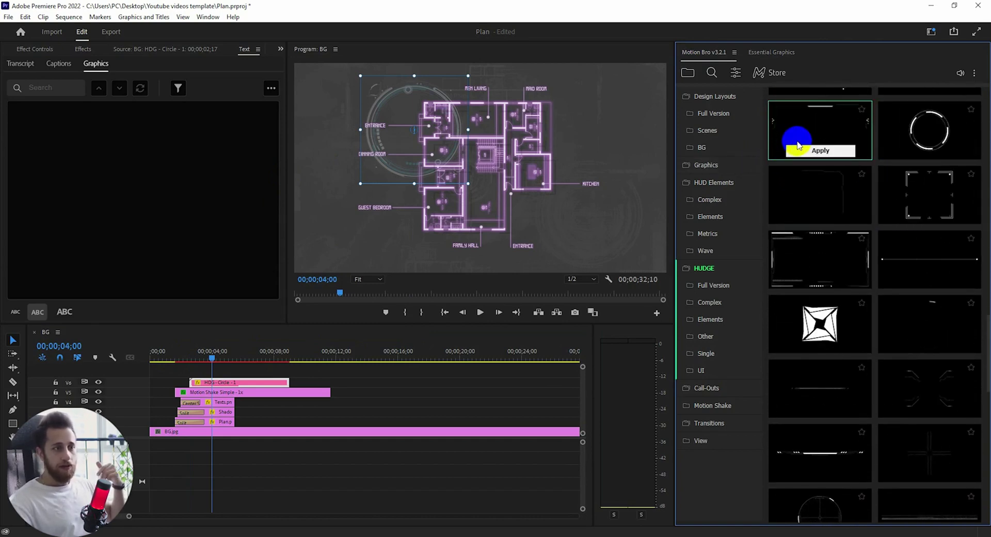
pyautogui.scroll(-5, 832, 169)
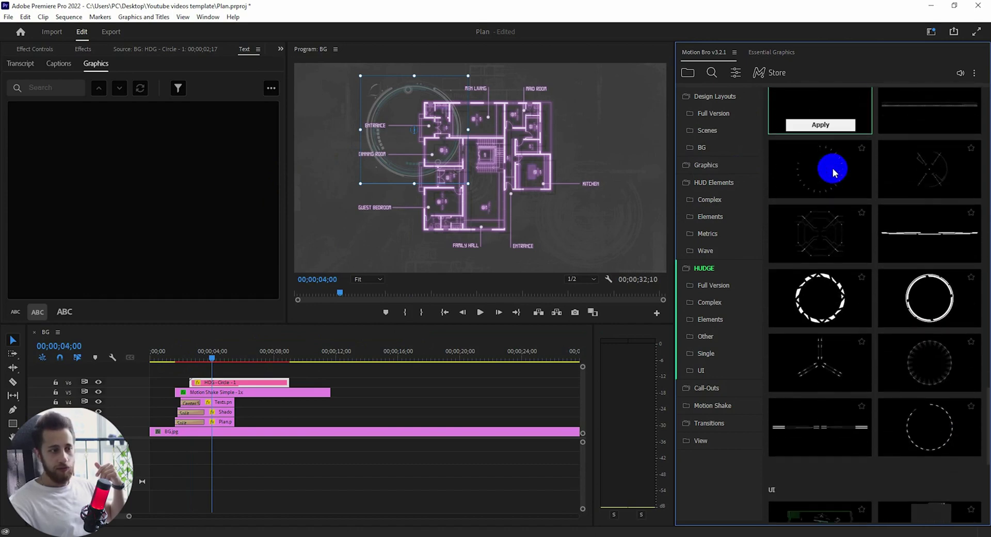
pyautogui.click(263, 357)
pyautogui.click(824, 318)
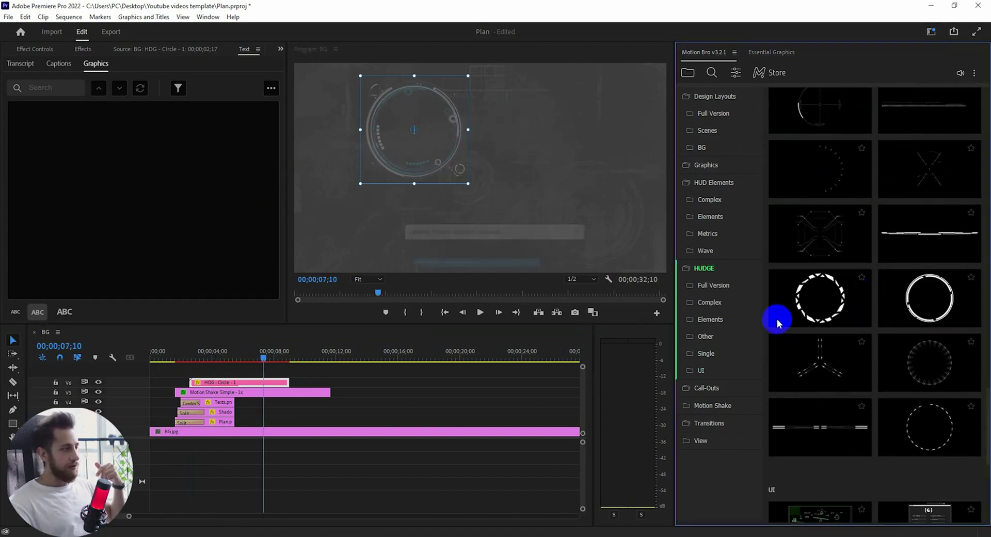
# Step: Trim the end of the new Single Elements Circle 54 clip so it lasts about 16 seconds
pyautogui.click(262, 387)
pyautogui.press('-')
pyautogui.press('-')
pyautogui.press('-')
pyautogui.press('-')
pyautogui.press('-')
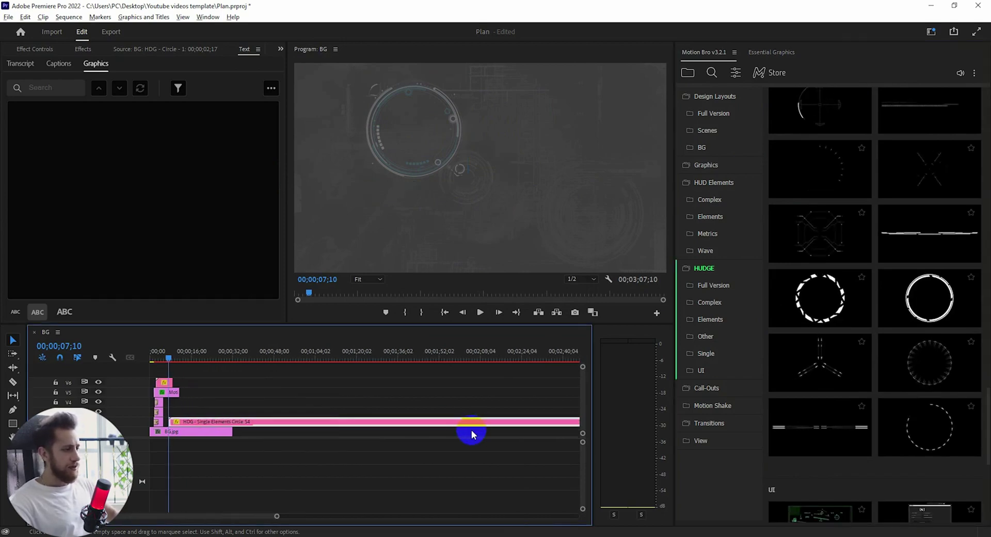
pyautogui.moveTo(433, 421); pyautogui.dragTo(193, 421)
pyautogui.press('=')
pyautogui.press('=')
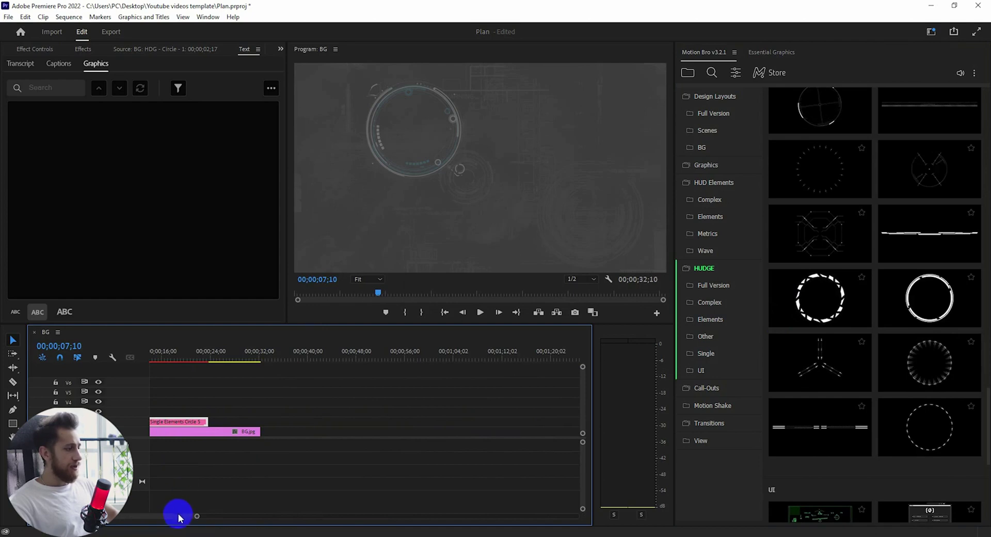
# Step: Move the Circle 54 clip to track V7 starting at about 00;00;03;08, and trim its end to about 10 seconds
pyautogui.moveTo(178, 516); pyautogui.dragTo(162, 517)
pyautogui.moveTo(245, 424); pyautogui.dragTo(212, 369)
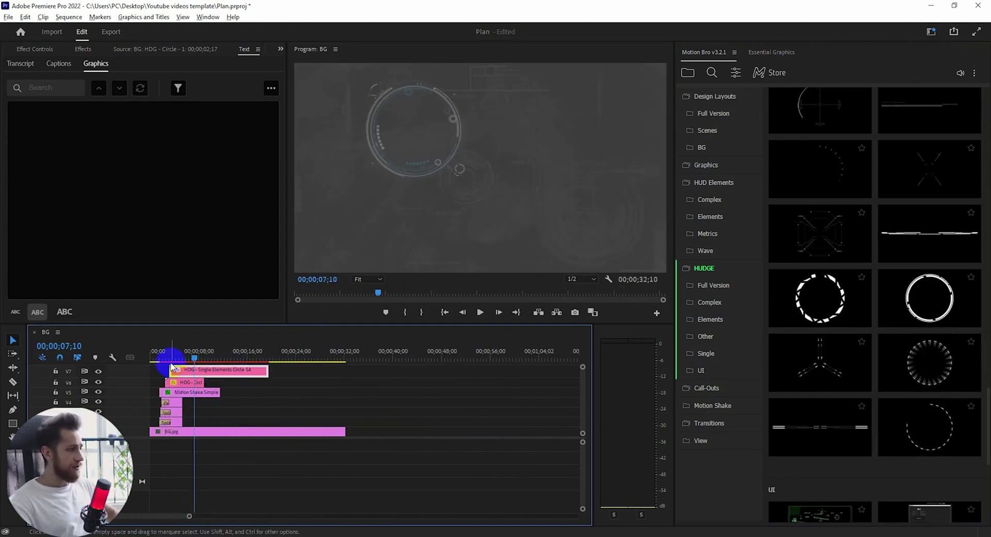
pyautogui.press('=')
pyautogui.scroll(2, 113, 520)
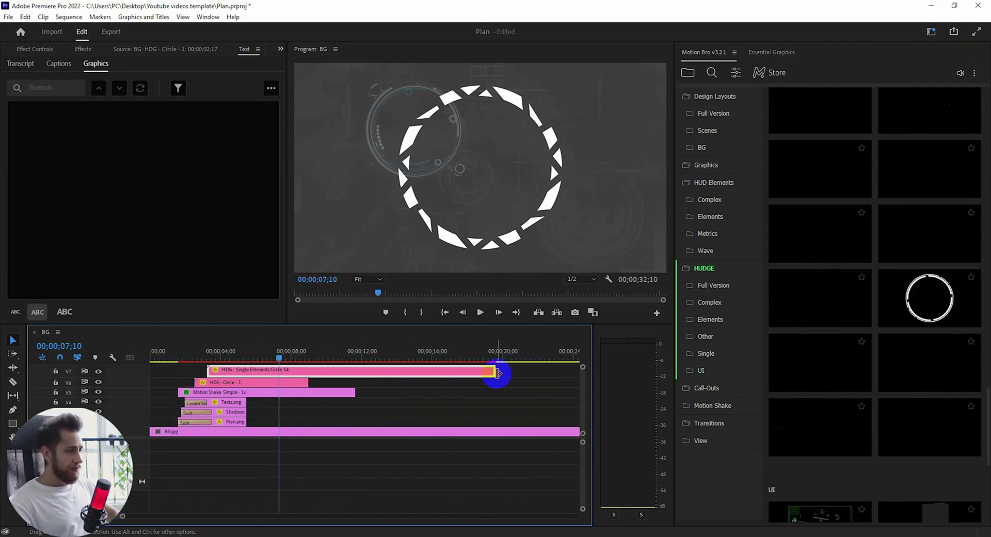
pyautogui.moveTo(497, 371); pyautogui.dragTo(317, 374)
# Step: Play back the animation from near the sequence start to check how the new ring appears
pyautogui.click(155, 357)
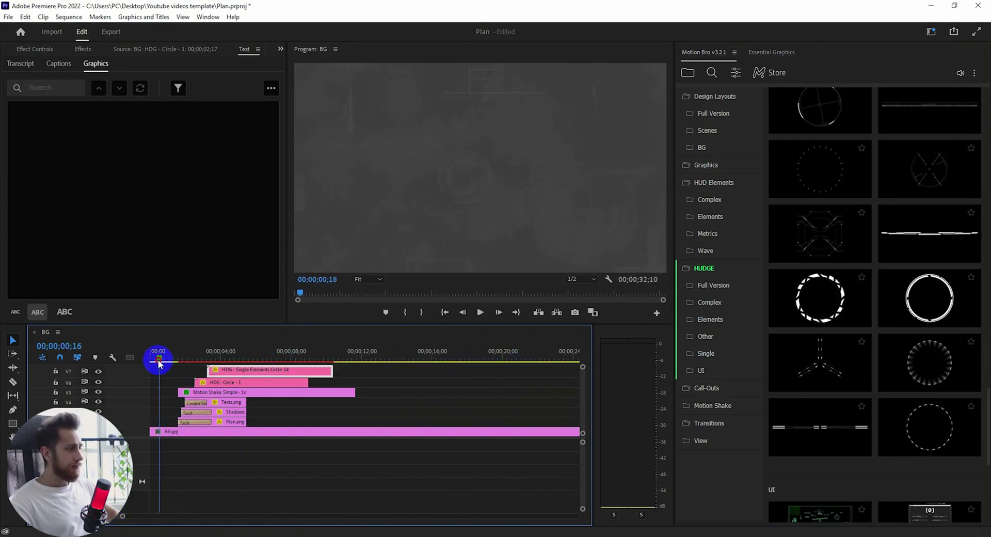
pyautogui.press('space')
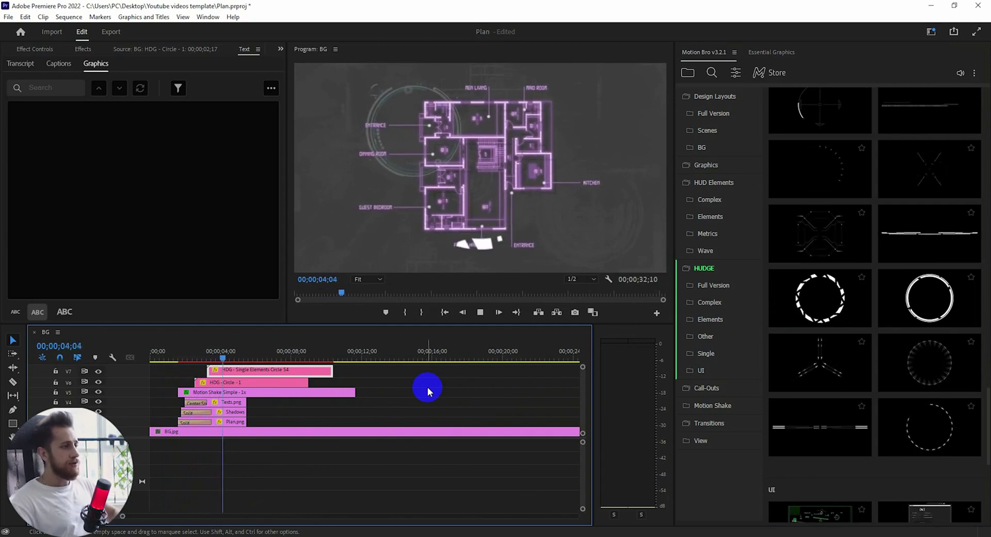
pyautogui.press('space')
# Step: Open the Circle 54 clip's graphic settings and lower its opacity to 7
pyautogui.click(315, 373)
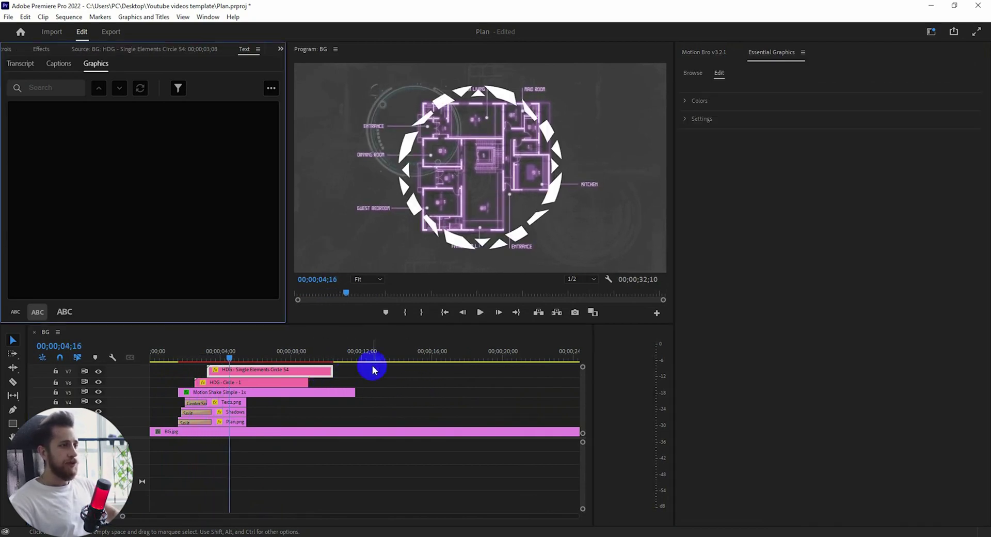
pyautogui.click(696, 118)
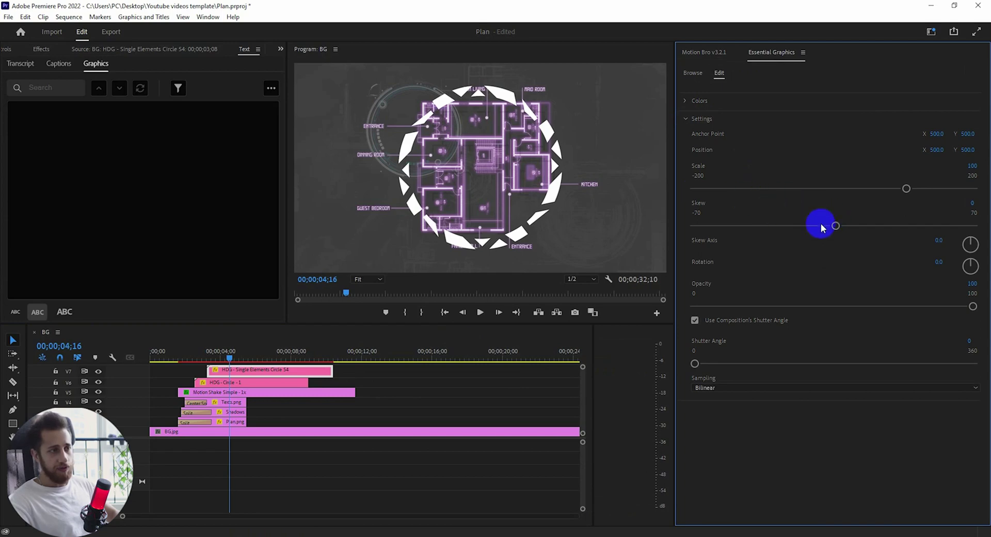
pyautogui.moveTo(735, 306); pyautogui.dragTo(714, 309)
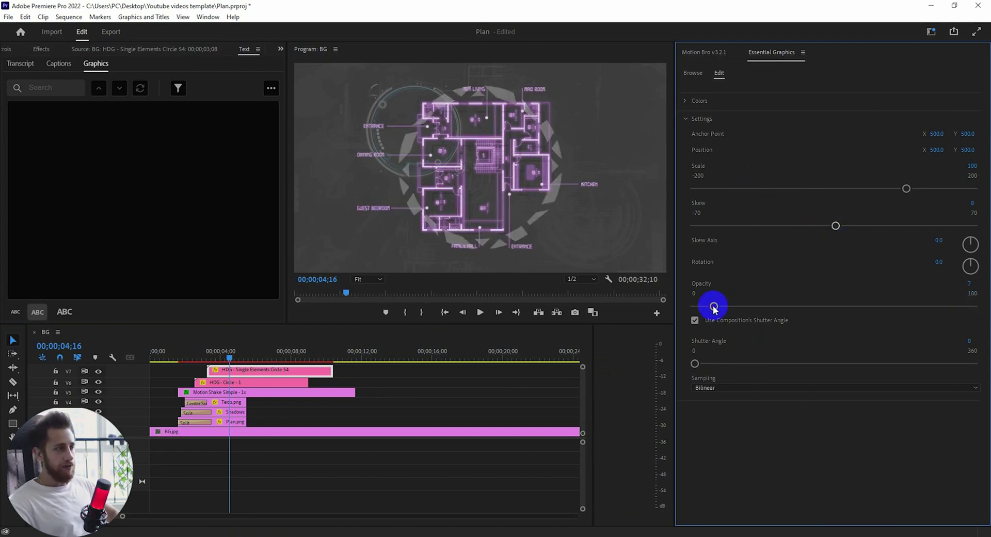
# Step: Scale the ring to 57.8, rotate it -2.3° and place it in the frame's lower-right corner at about 1748, 936
pyautogui.click(292, 373)
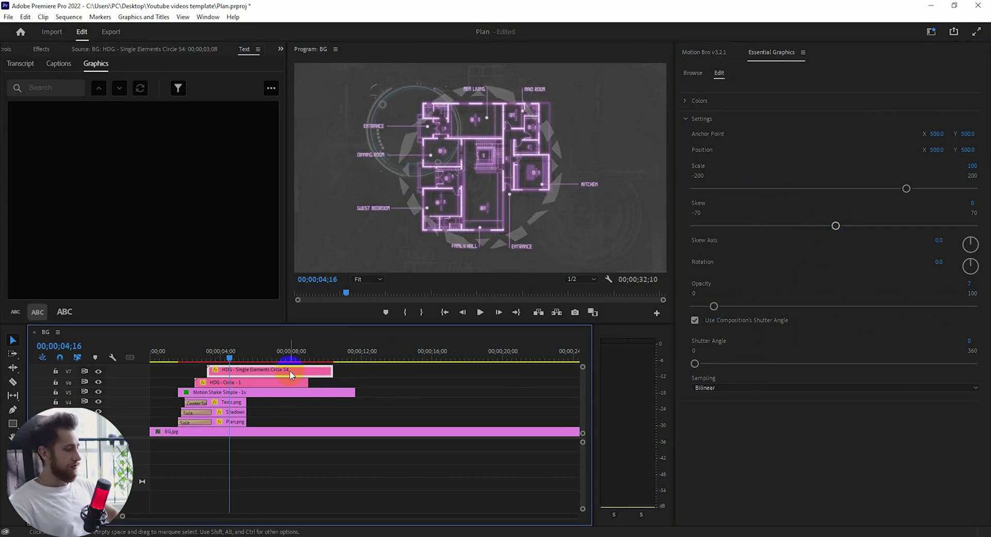
pyautogui.hotkey('shift', '5')
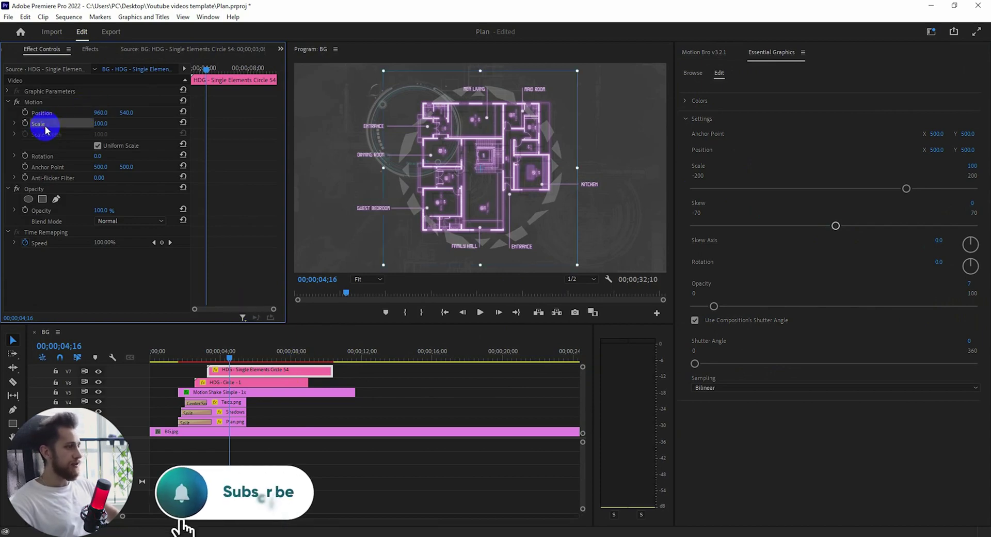
pyautogui.moveTo(382, 69); pyautogui.dragTo(440, 129)
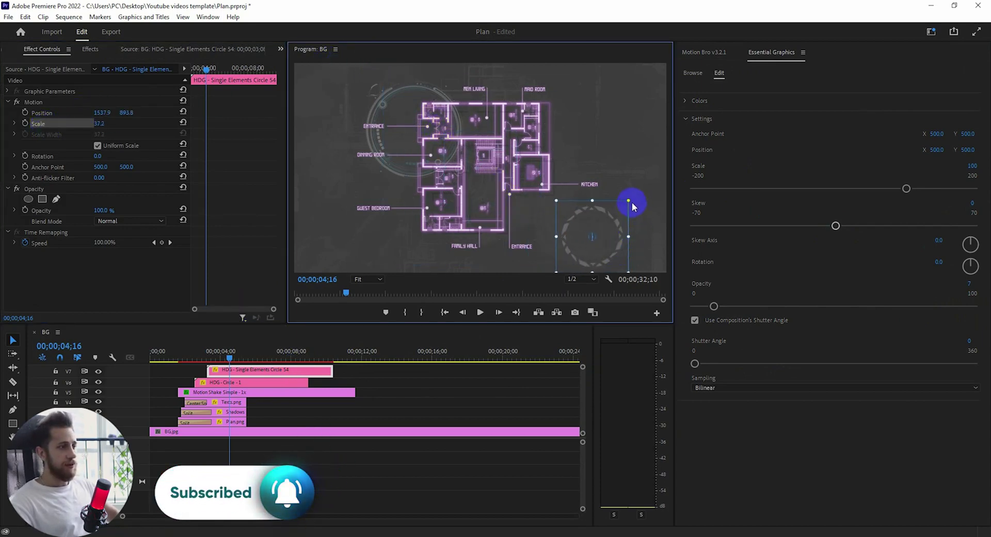
pyautogui.moveTo(638, 194); pyautogui.dragTo(579, 194)
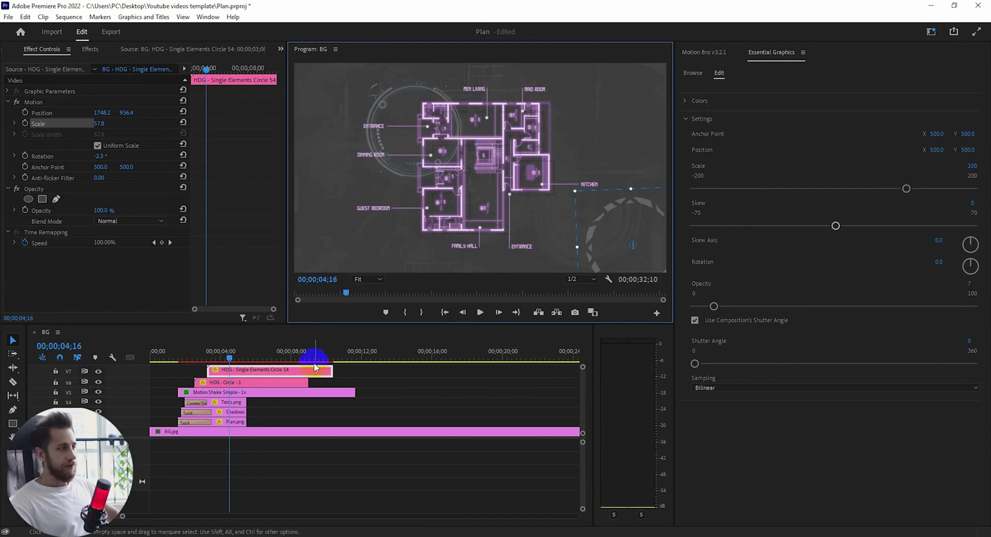
# Step: Play back the repositioned ring and shift its clip earlier to start at about 00;00;02;24
pyautogui.moveTo(236, 365); pyautogui.dragTo(175, 366)
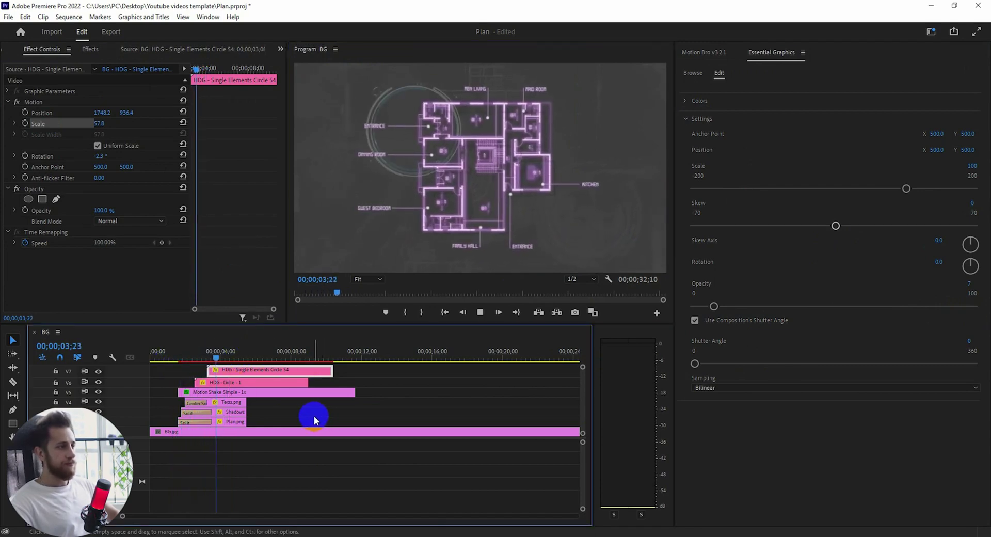
pyautogui.press('space')
pyautogui.press('=')
pyautogui.press('=')
pyautogui.press('=')
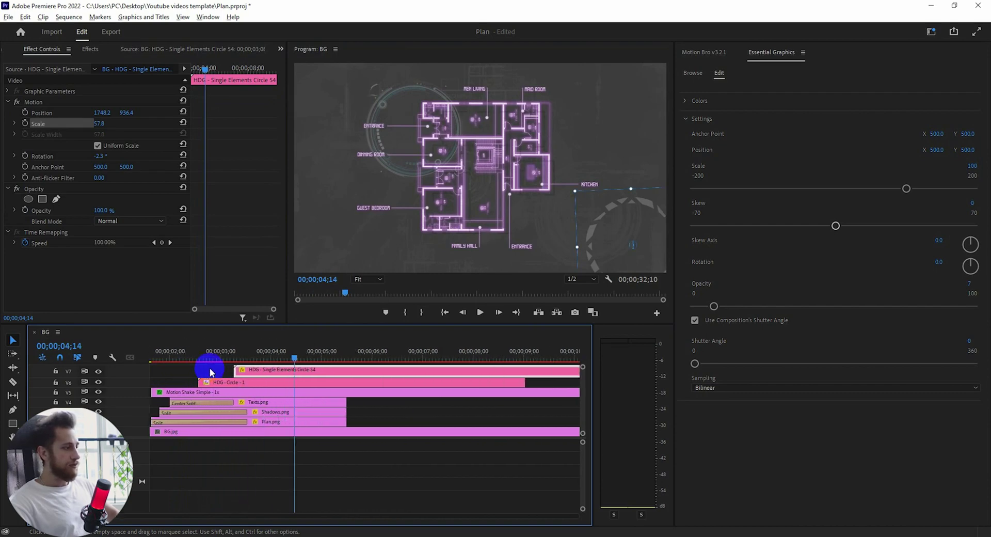
pyautogui.scroll(1, 210, 367)
pyautogui.moveTo(344, 372); pyautogui.dragTo(317, 371)
pyautogui.scroll(-2, 284, 385)
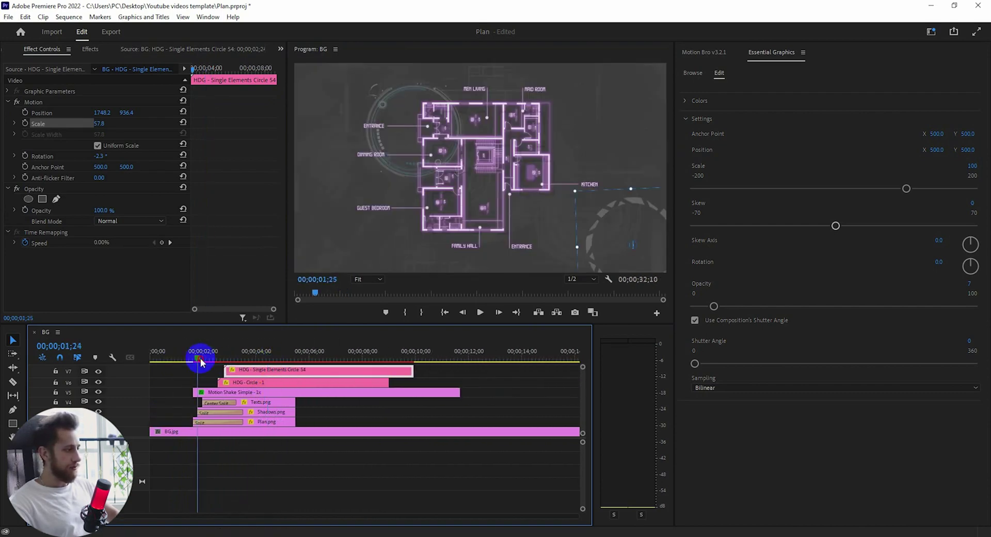
# Step: Play back the animation from before the plan's reveal to check the ring clip's timing
pyautogui.moveTo(201, 362); pyautogui.dragTo(187, 361)
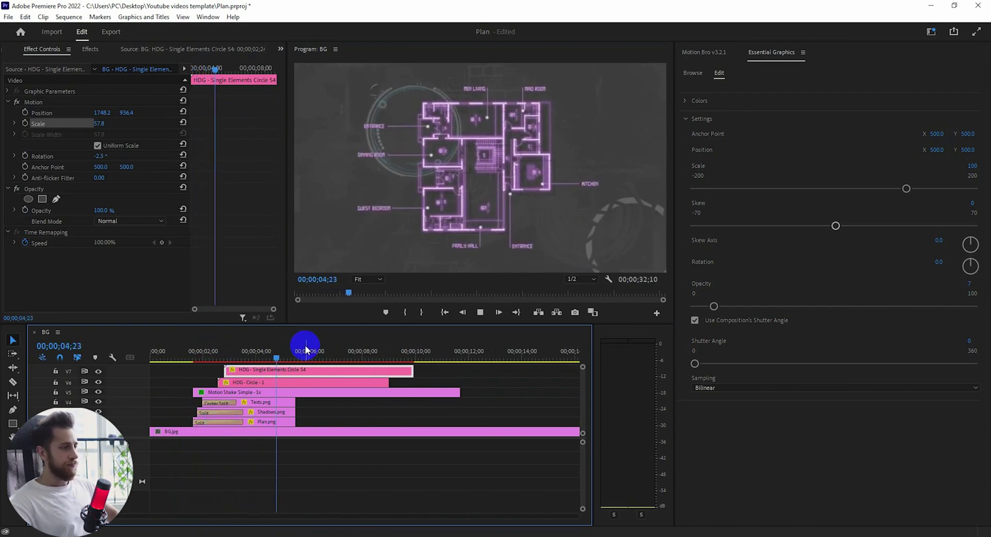
pyautogui.press('space')
pyautogui.scroll(3, 213, 379)
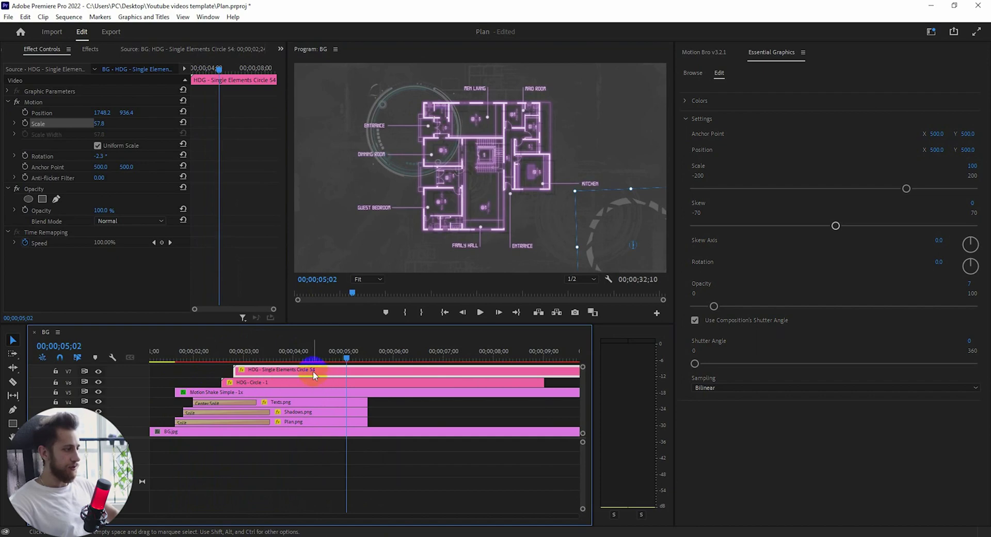
pyautogui.moveTo(312, 370); pyautogui.dragTo(309, 370)
pyautogui.scroll(-3, 272, 383)
# Step: Hide the Motion Shake Simple adjustment layer's track V5 and play back the animation without the shake
pyautogui.click(220, 392)
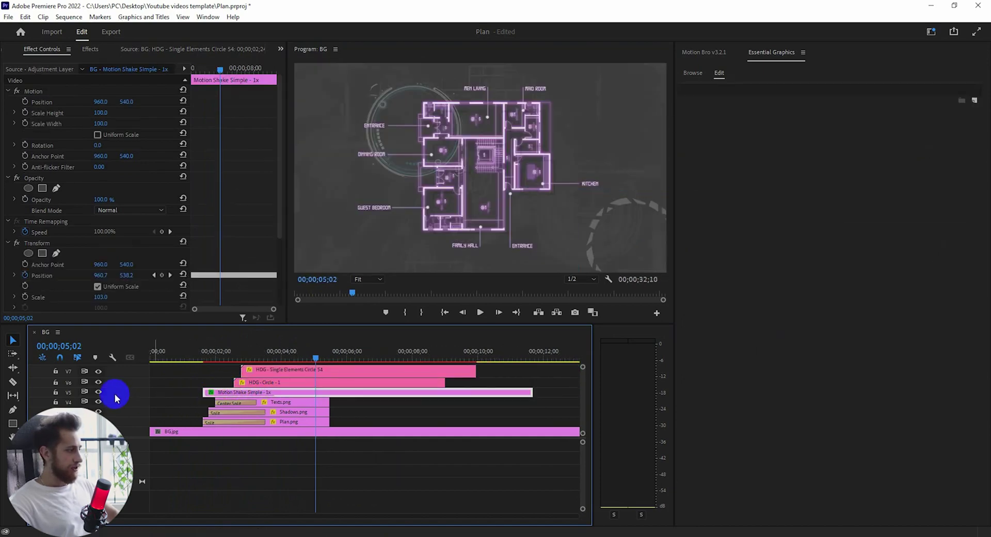
pyautogui.click(98, 392)
pyautogui.click(186, 358)
pyautogui.press('space')
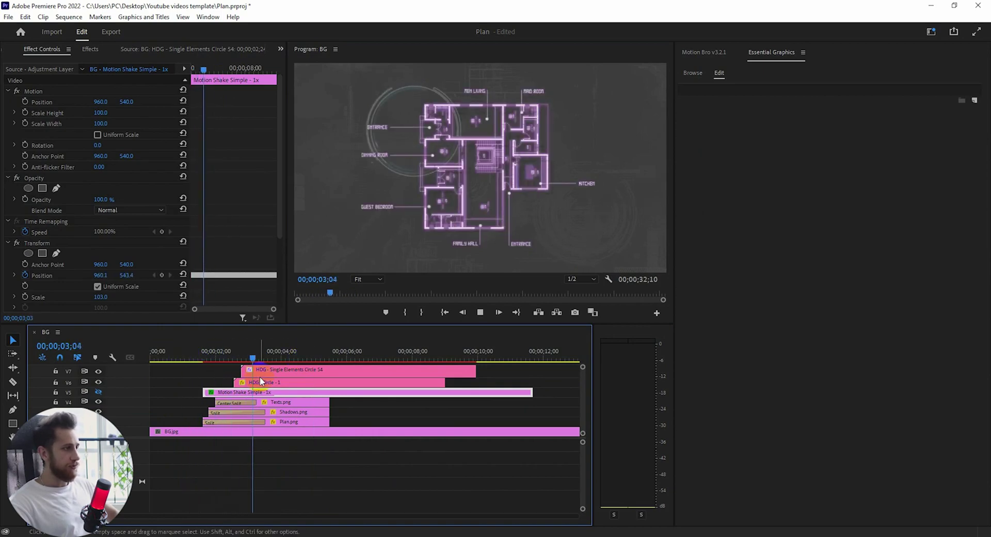
pyautogui.press('space')
# Step: Shift both HUD circle clips earlier together, starting Circle 54 at about 00;00;02;13 and Circle 1 at about 00;00;02;06
pyautogui.scroll(3, 269, 376)
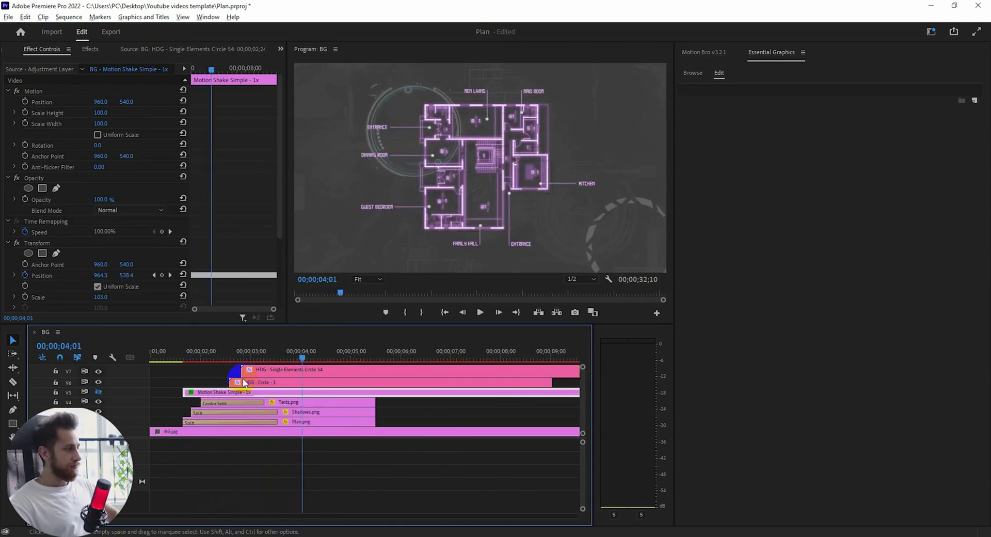
pyautogui.click(273, 371)
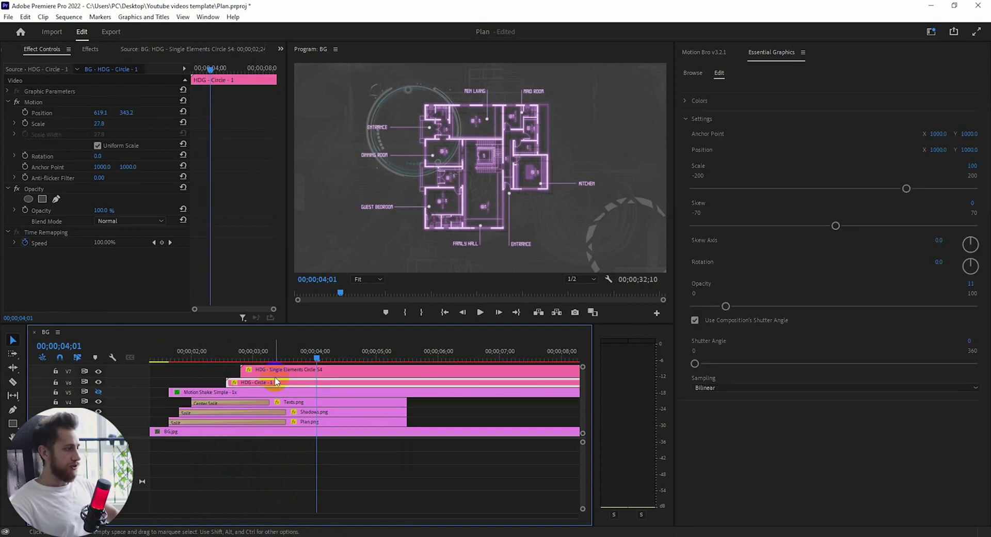
pyautogui.keyDown('shift'); pyautogui.click(275, 382); pyautogui.keyUp('shift')
pyautogui.moveTo(278, 371); pyautogui.dragTo(257, 371)
# Step: Play back the reveal from 00;00;01;15 to check both HUD circles, and return the playhead to 00;00;02;19
pyautogui.moveTo(317, 356); pyautogui.dragTo(161, 367)
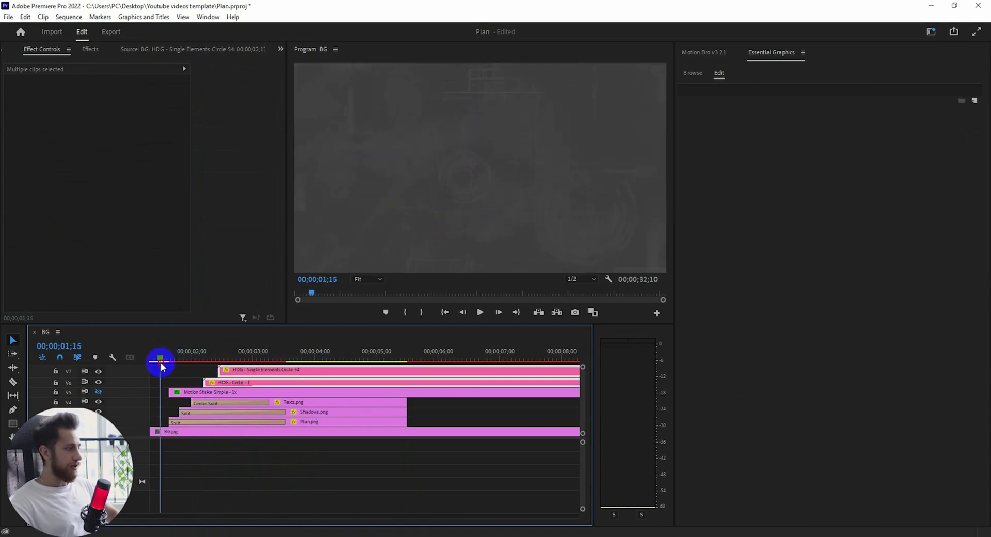
pyautogui.press('space')
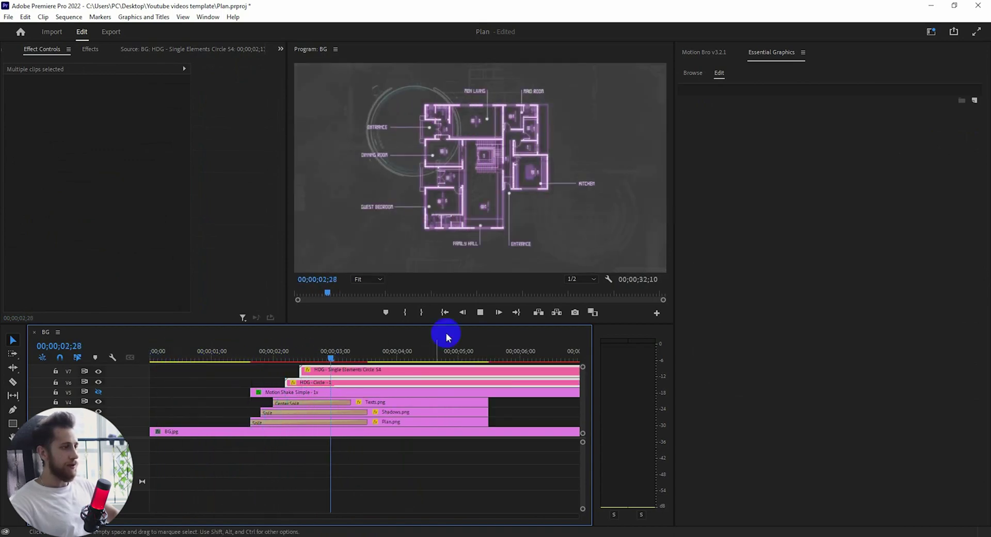
pyautogui.press('space')
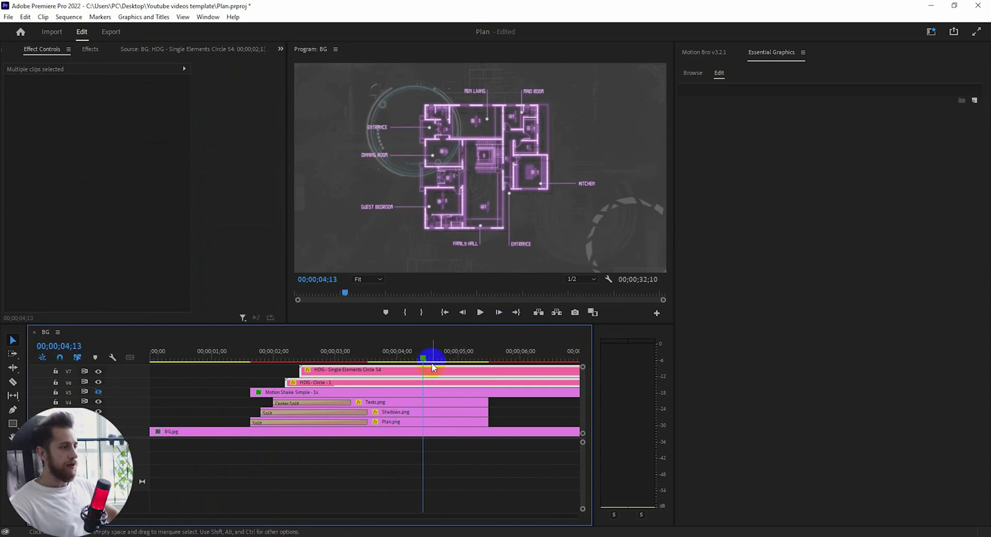
pyautogui.moveTo(423, 360); pyautogui.dragTo(313, 357)
pyautogui.scroll(-4, 361, 404)
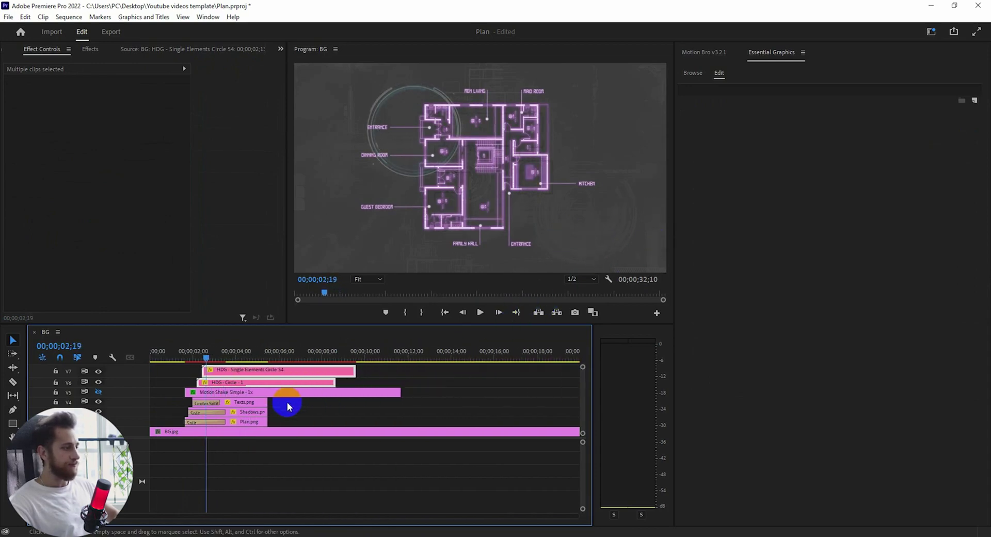
# Step: Add the HUDGE Single Elements Rect 1 frame from Motion Bro on a new track above both HUD circle clips
pyautogui.moveTo(583, 367); pyautogui.dragTo(583, 363)
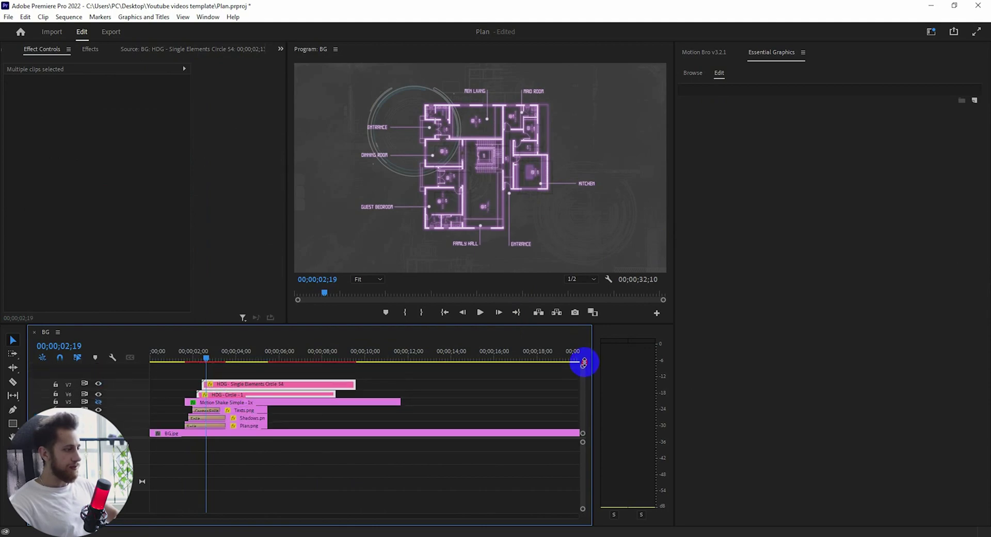
pyautogui.click(576, 369)
pyautogui.click(704, 63)
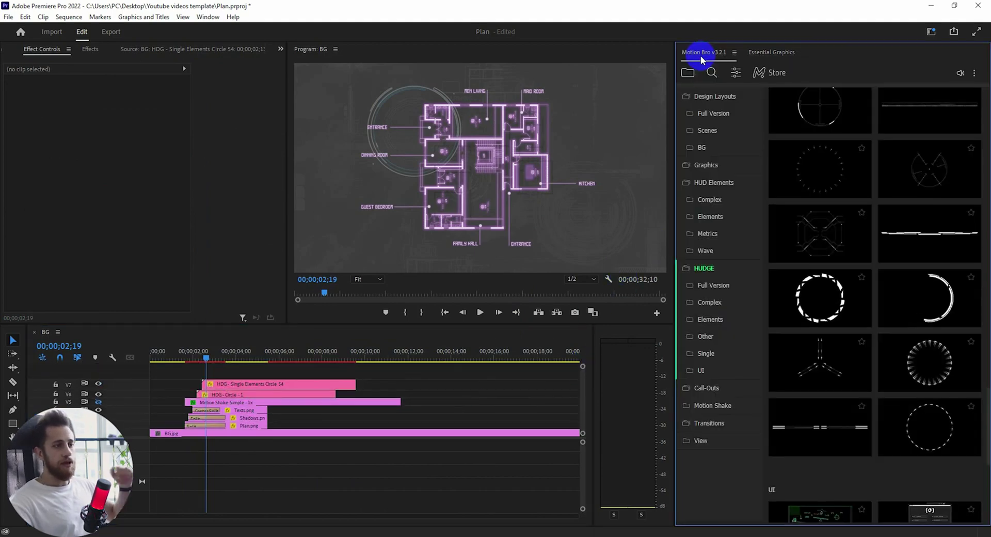
pyautogui.moveTo(852, 247)
pyautogui.scroll(-4, 855, 247)
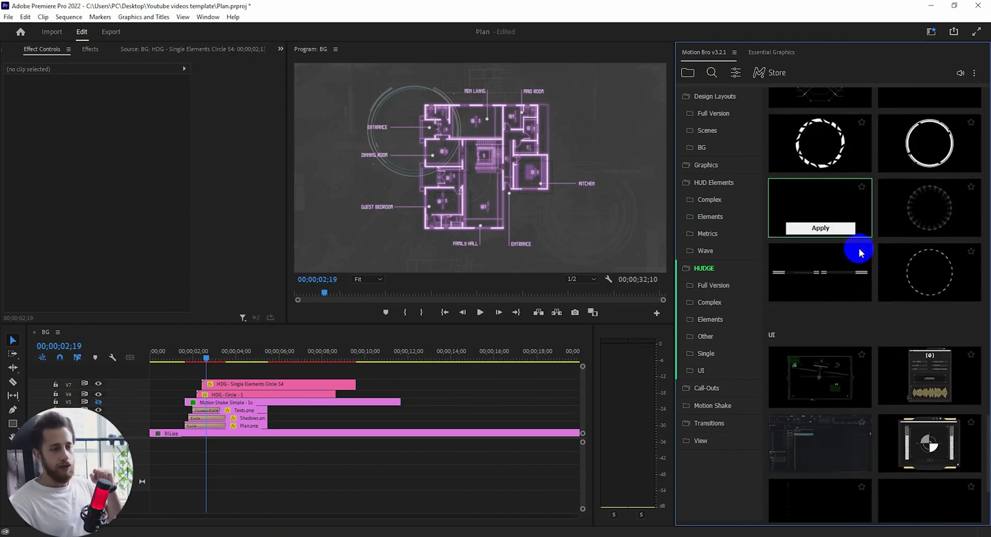
pyautogui.scroll(-3, 888, 262)
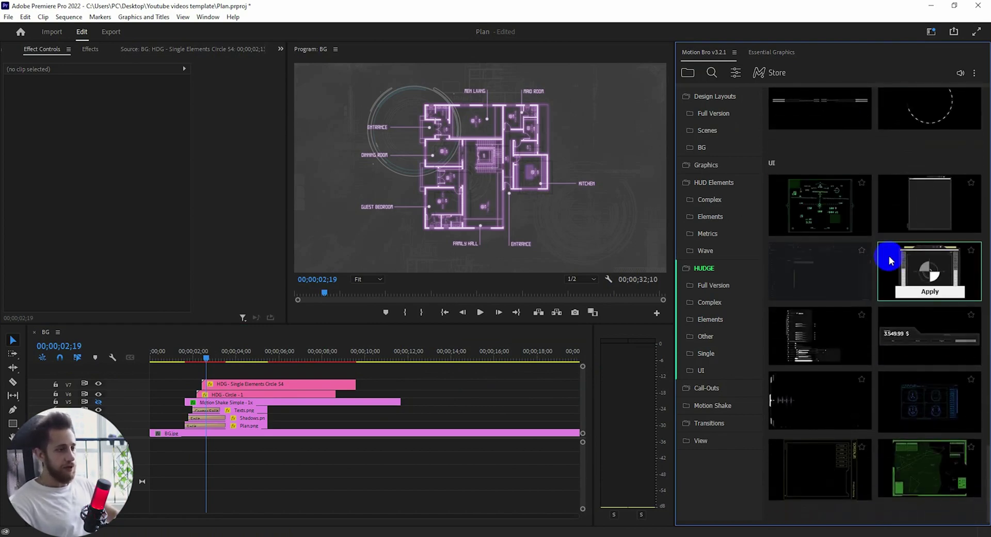
pyautogui.moveTo(901, 321)
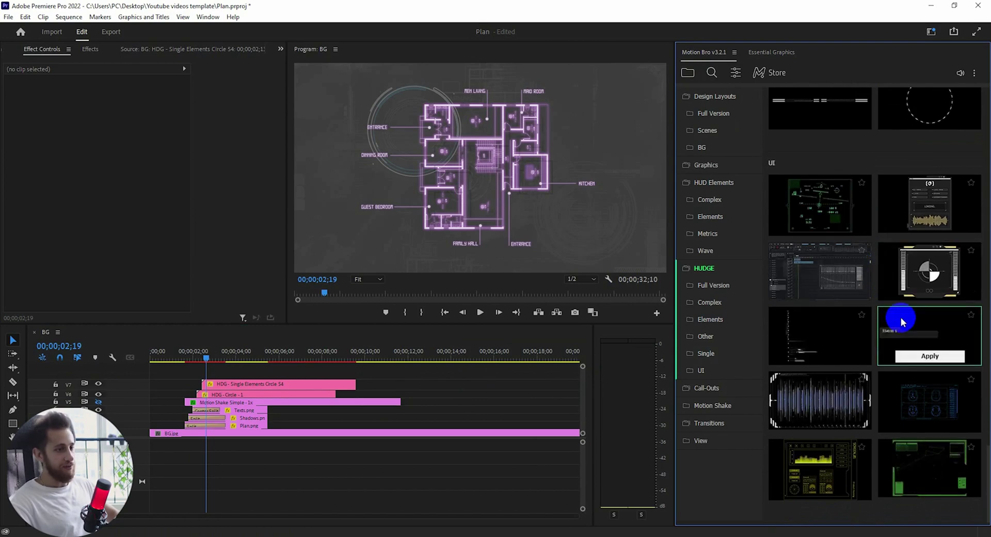
pyautogui.scroll(10, 903, 335)
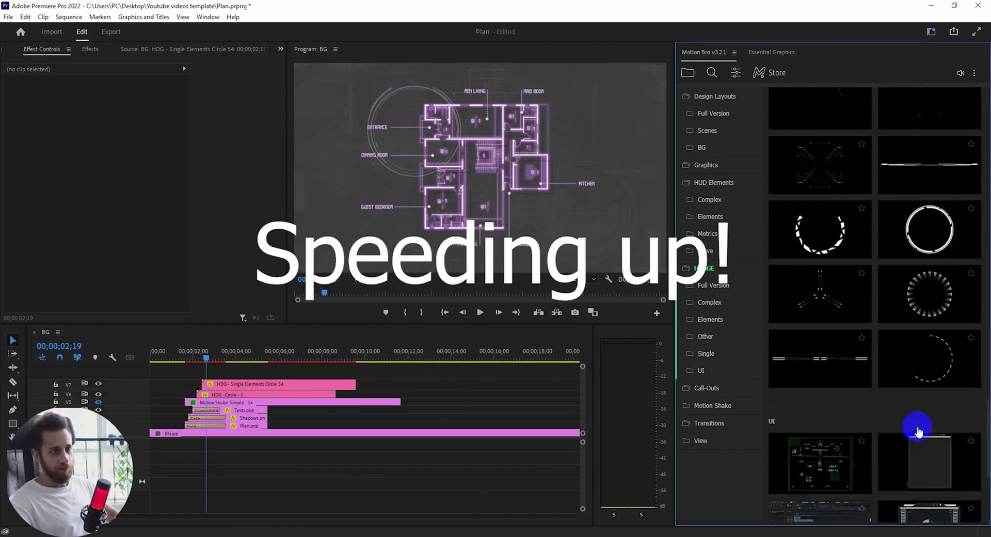
pyautogui.scroll(1, 935, 341)
pyautogui.moveTo(914, 221); pyautogui.dragTo(188, 371)
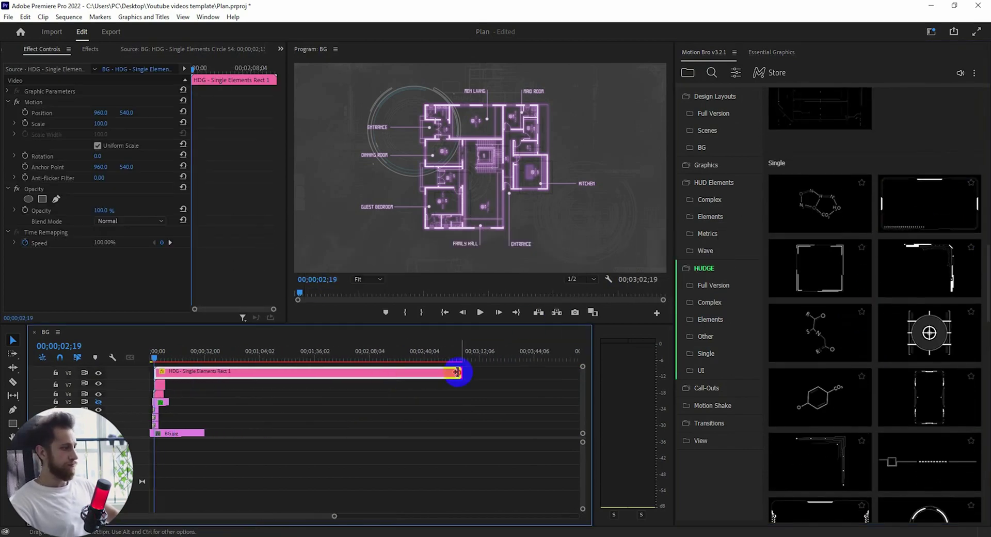
# Step: Shorten the Rect 1 frame clip to end shortly after the 10-second mark and lower its graphic opacity
pyautogui.moveTo(447, 372); pyautogui.dragTo(371, 372)
pyautogui.press('space')
pyautogui.click(771, 52)
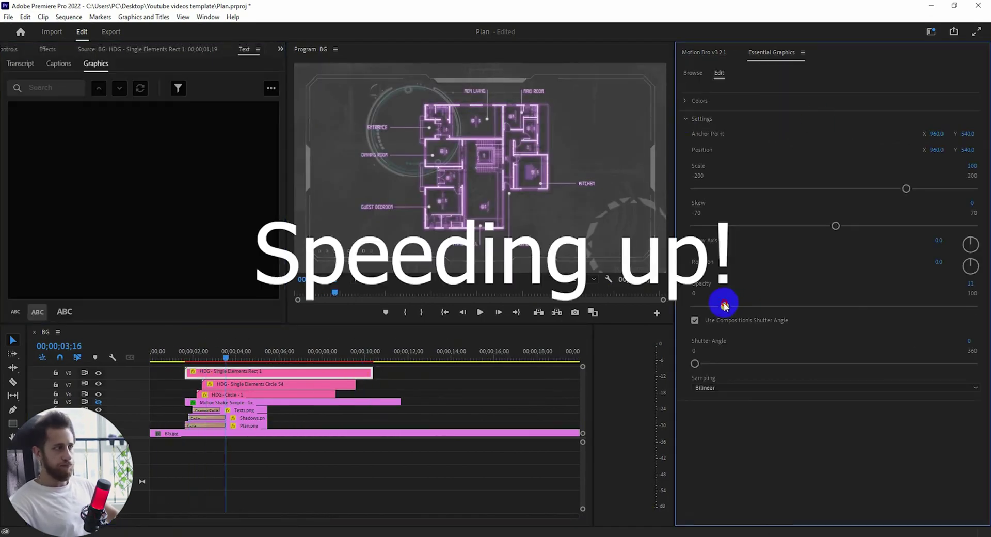
# Step: Add HUDGE Lower Third 11 at 00;00;02;13 on track V9, scaled to 24.1 and positioned at 355.5, 899.1
pyautogui.click(703, 52)
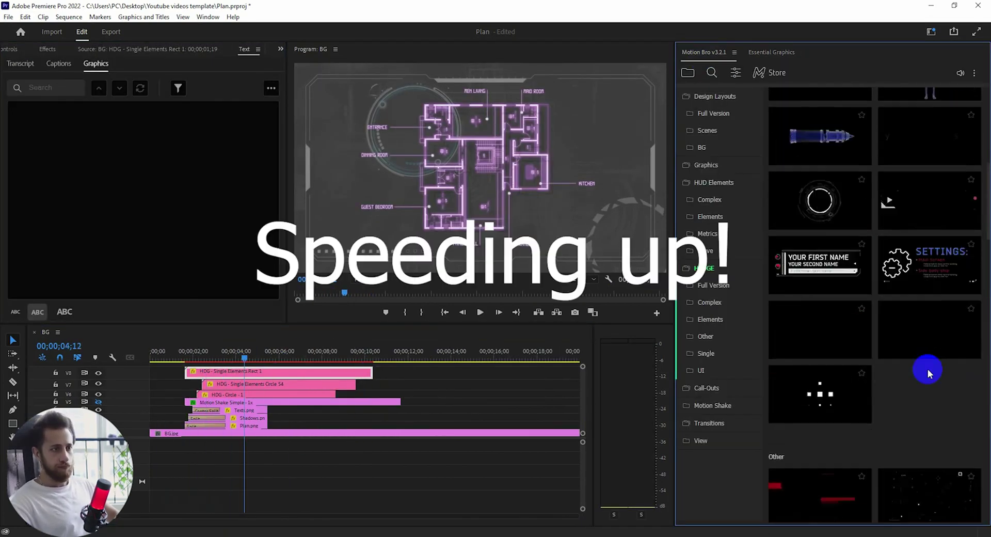
pyautogui.moveTo(931, 372); pyautogui.dragTo(427, 407)
pyautogui.press('=')
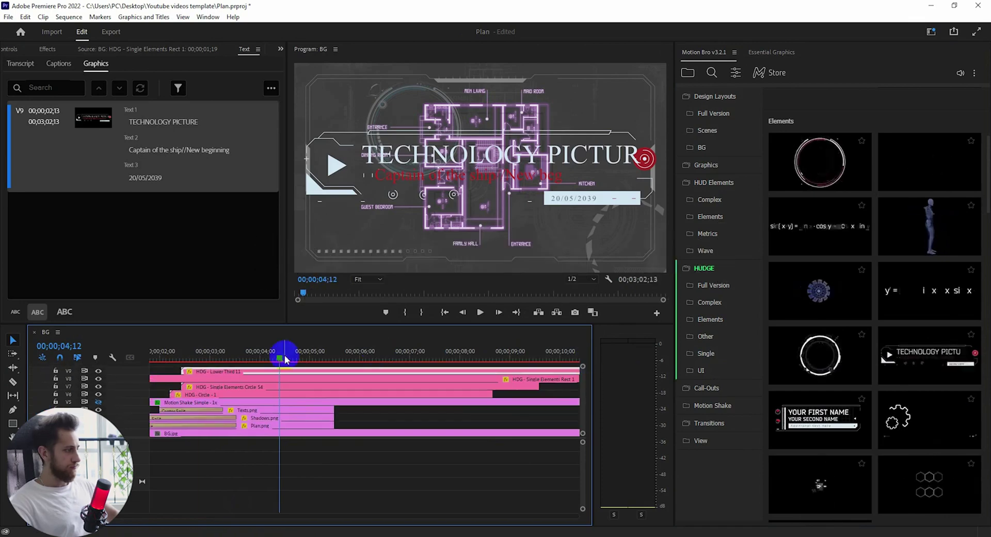
pyautogui.click(277, 354)
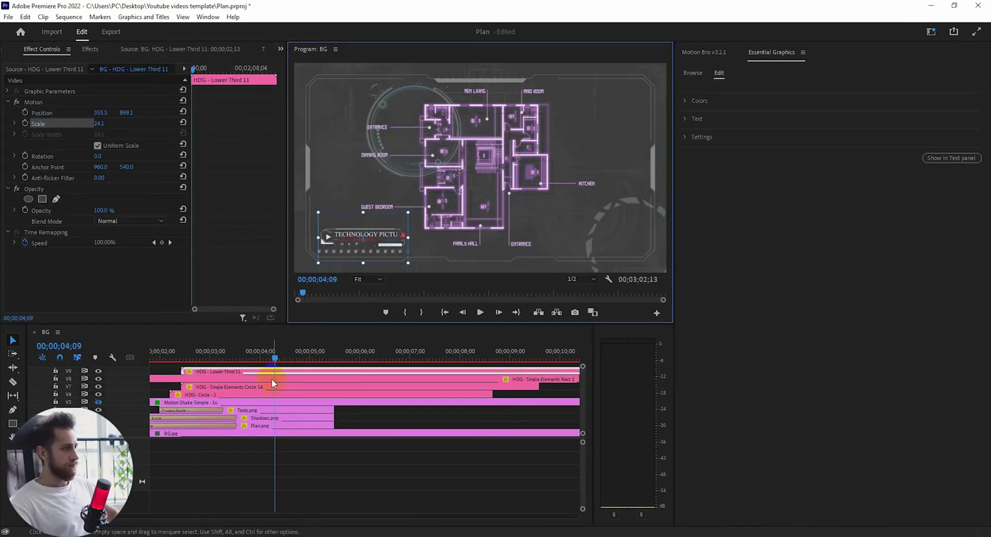
# Step: Recolor the lower third with teal for Color 2 and magenta for Color 3
pyautogui.click(951, 158)
pyautogui.click(691, 100)
pyautogui.click(699, 148)
pyautogui.click(514, 317)
pyautogui.click(599, 217)
# Step: Replace the lower third's first text line with the architect's name
pyautogui.click(691, 167)
pyautogui.tripleClick(770, 194)
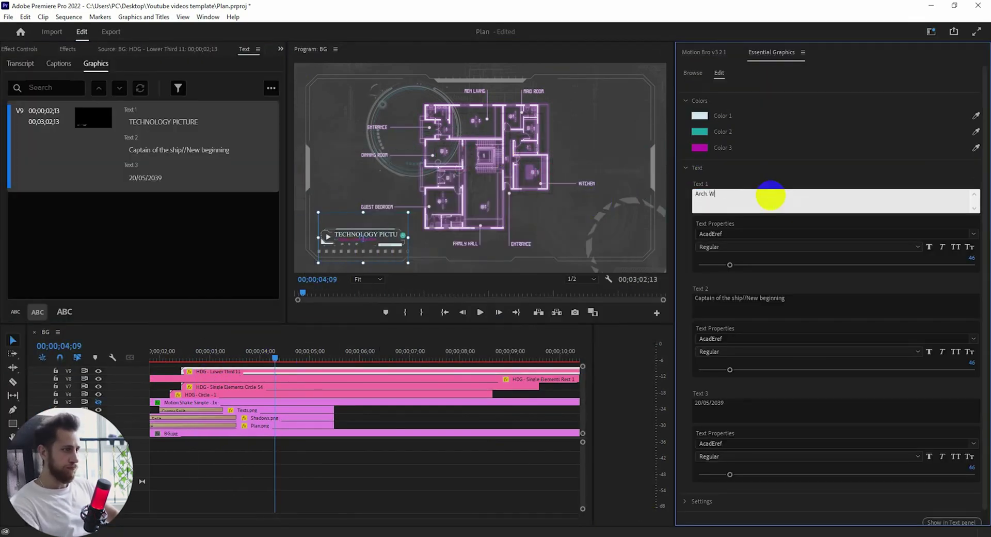
pyautogui.press('Tab')
pyautogui.click(316, 454)
# Step: Trim the lower third clip to end at 00;00;11;21, together with the Motion Shake clip
pyautogui.press('-')
pyautogui.press('-')
pyautogui.press('-')
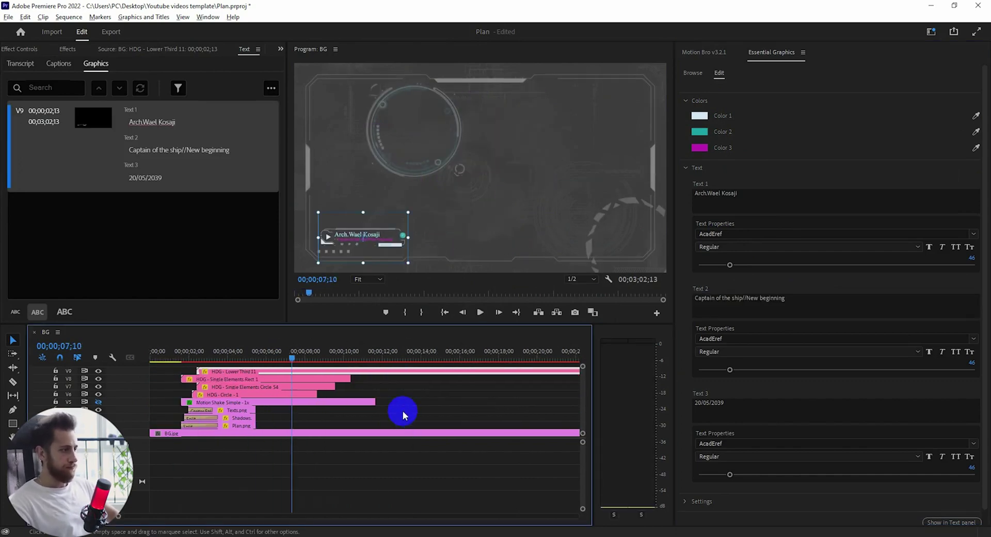
pyautogui.moveTo(495, 371); pyautogui.dragTo(287, 367)
# Step: Extend the Texts, Shadows and Plan image clips past 8 seconds and shorten the lower third to end at 00;00;09;09
pyautogui.press('=')
pyautogui.press('=')
pyautogui.click(204, 351)
pyautogui.press('=')
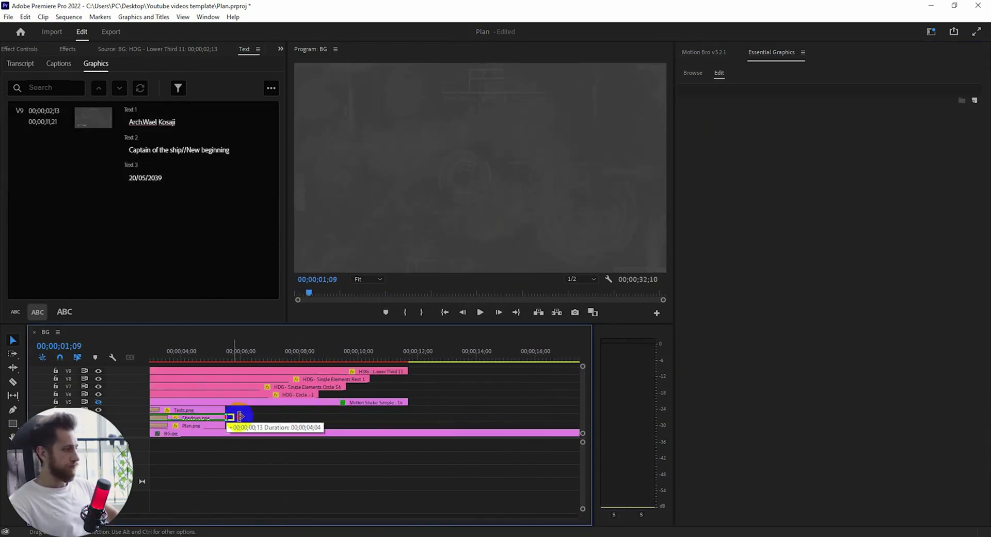
pyautogui.moveTo(227, 425); pyautogui.dragTo(341, 407)
# Step: Trim the BG.jpg background clip to end at 00;00;11;21 and play back the reveal up to 00;00;02;27
pyautogui.press('-')
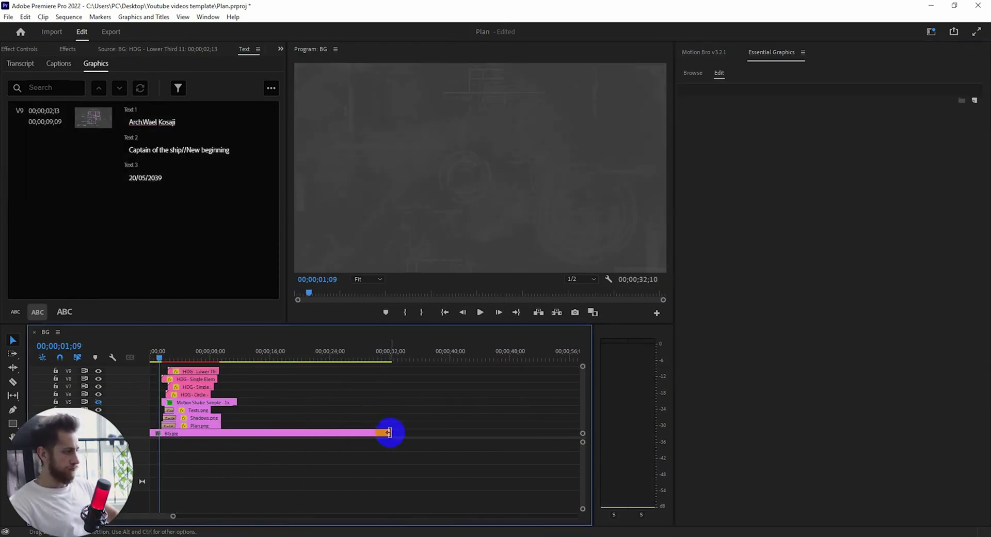
pyautogui.press('=')
pyautogui.press('space')
# Step: Add the Code 02 HUD element from Motion Bro on track V10 from 00;00;02;27 to 00;00;10;16, in the frame's upper-right area
pyautogui.click(704, 52)
pyautogui.click(877, 227)
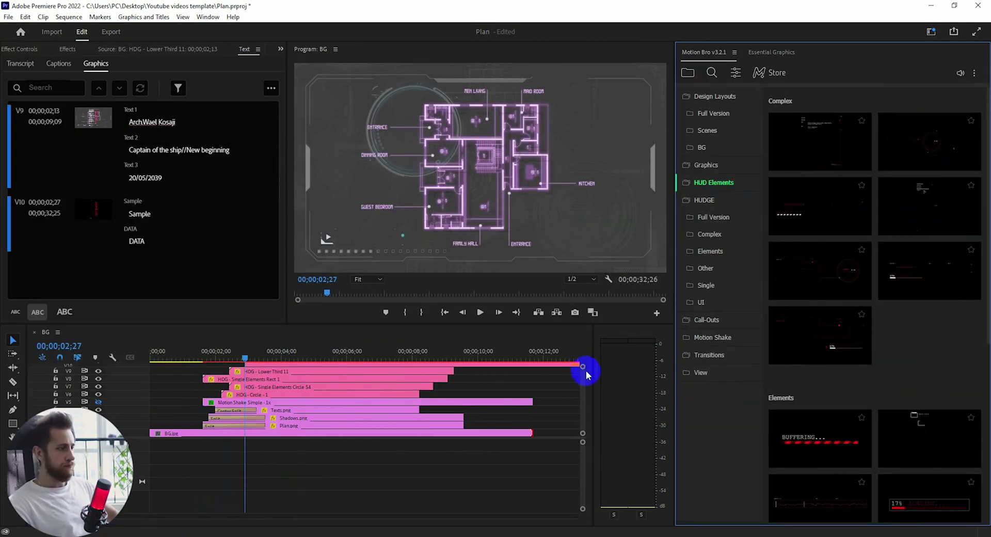
pyautogui.moveTo(587, 370); pyautogui.dragTo(369, 364)
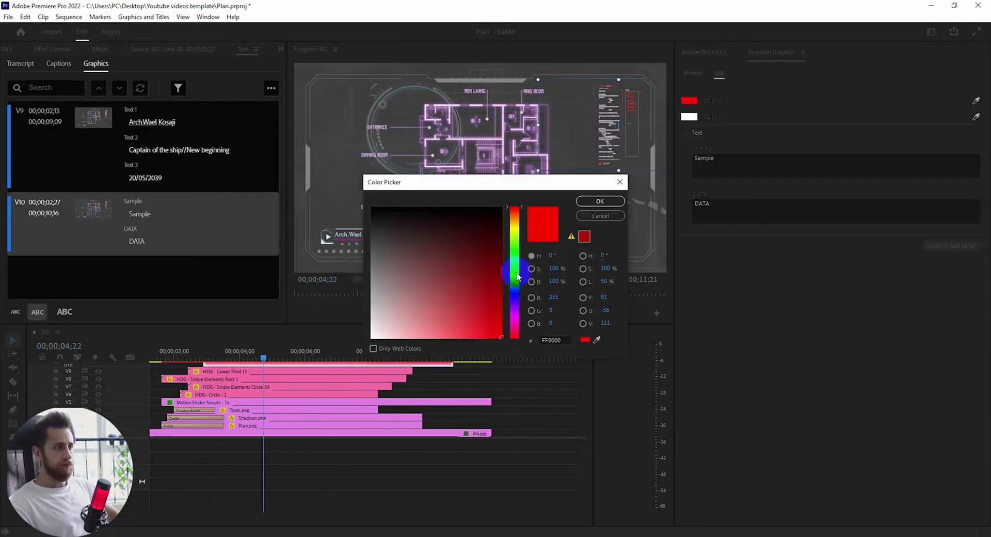
# Step: Change Color A of the Code 02 element to turquoise
pyautogui.click(518, 276)
pyautogui.press('Return')
pyautogui.press('-')
pyautogui.click(254, 495)
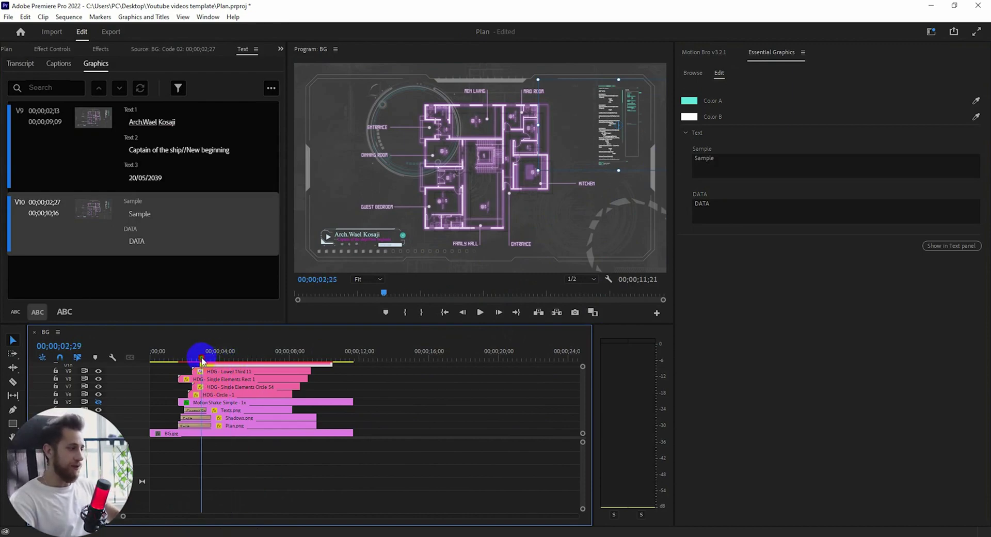
# Step: Play back the animation from before the plan's reveal and again from 00;00;05;20 to check the HUD elements and the ending
pyautogui.moveTo(202, 359); pyautogui.dragTo(163, 364)
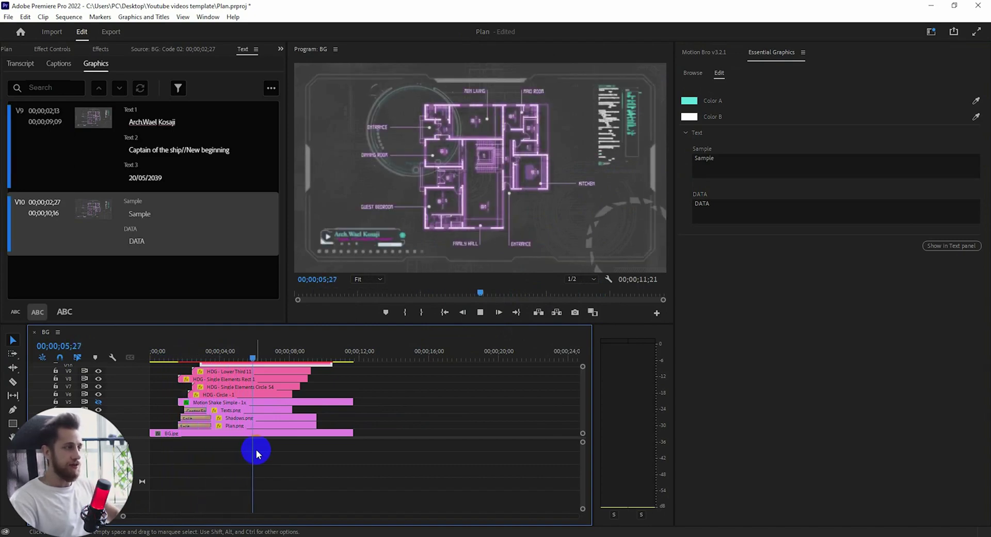
pyautogui.press('space')
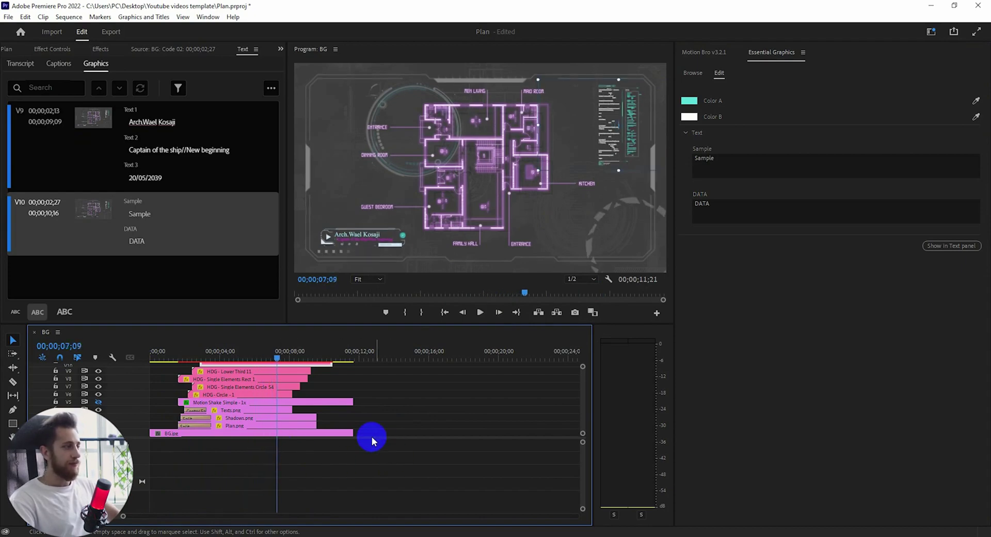
pyautogui.moveTo(289, 367); pyautogui.dragTo(167, 369)
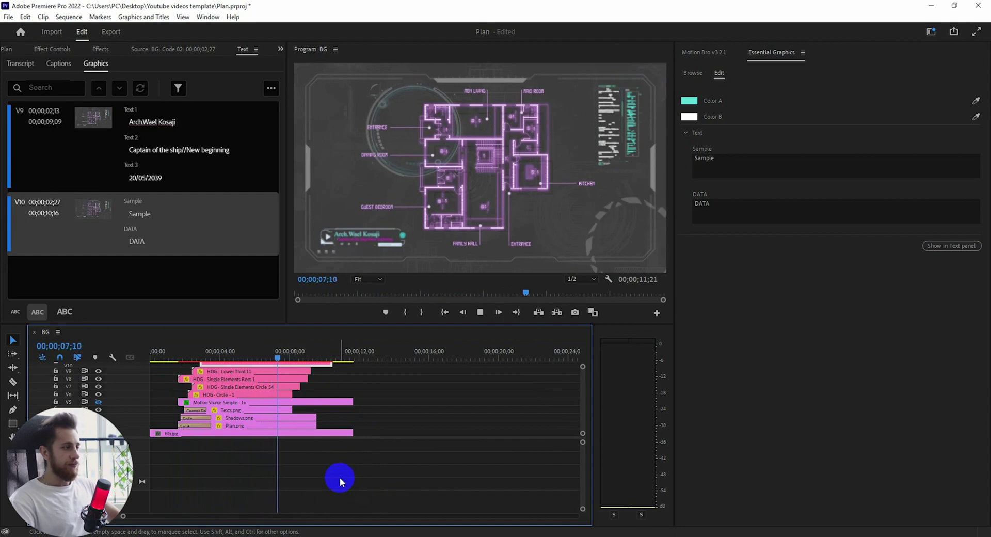
pyautogui.press('space')
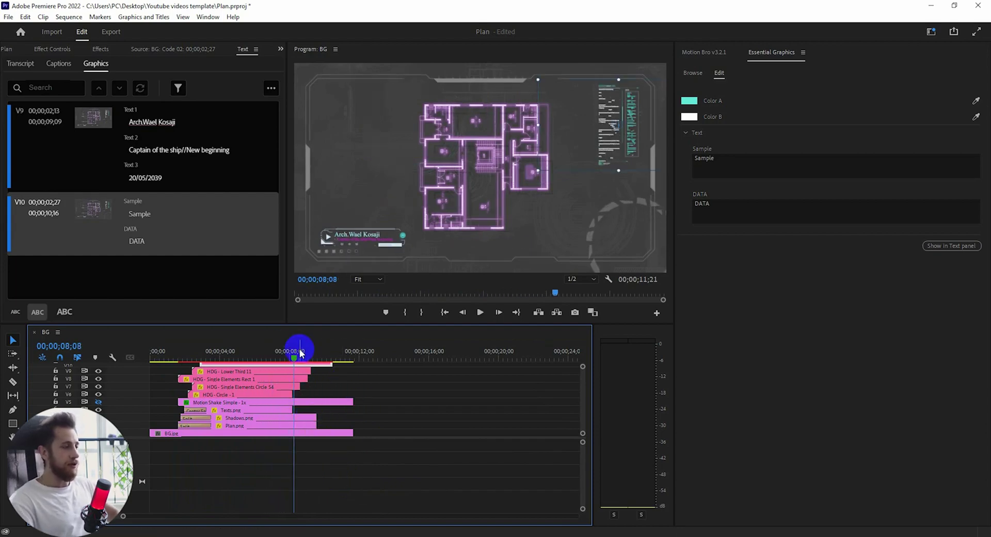
pyautogui.moveTo(294, 359); pyautogui.dragTo(249, 360)
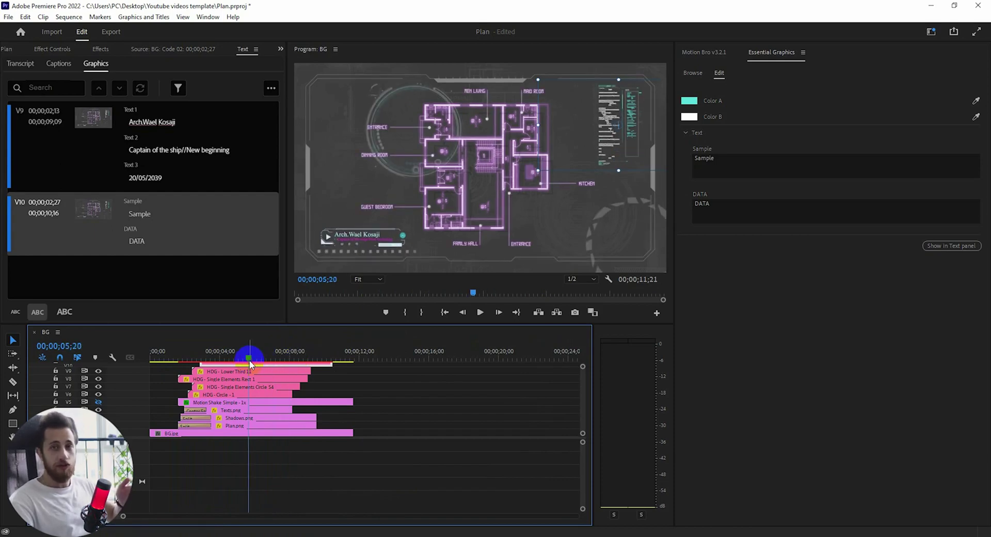
pyautogui.click(273, 385)
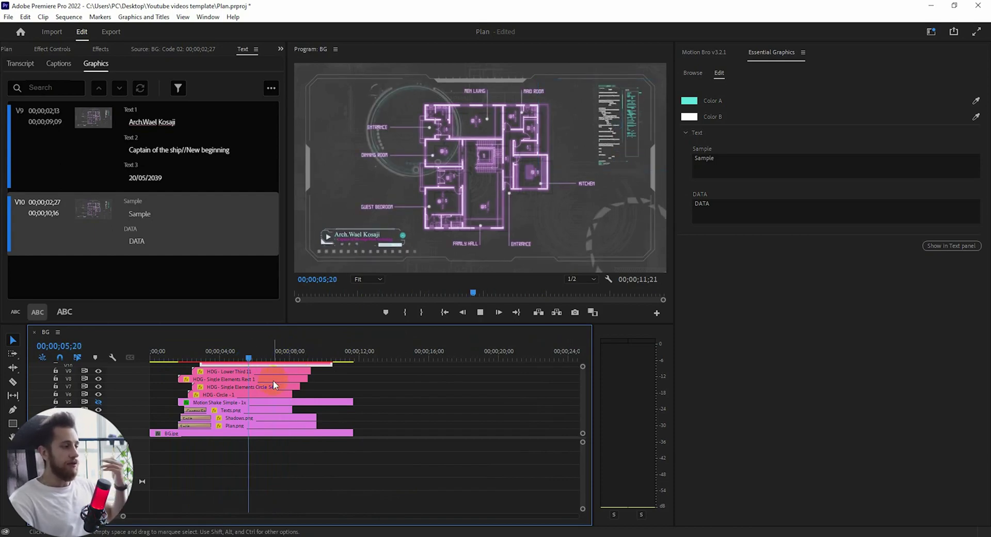
pyautogui.press('space')
pyautogui.click(361, 474)
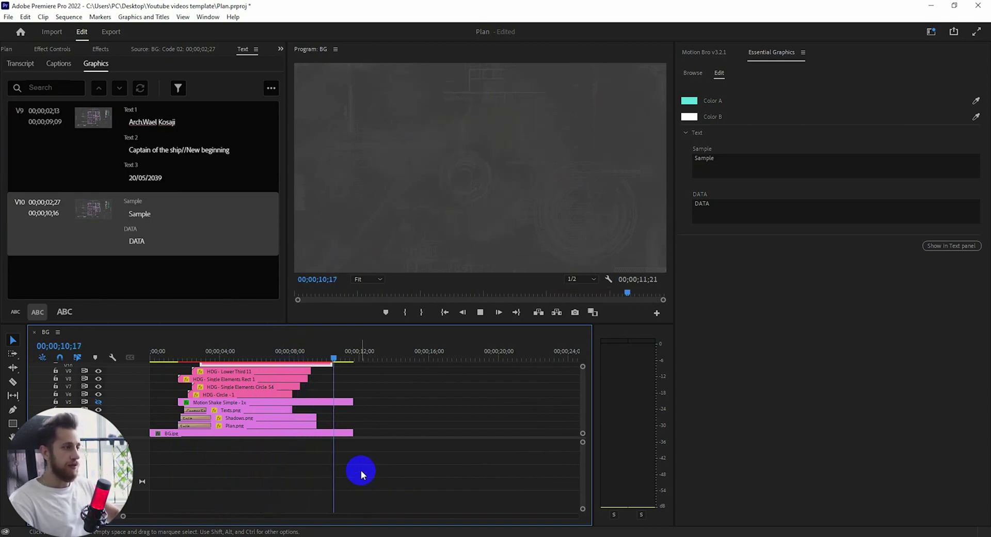
# Step: Trim the Code 02 clip to end at 00;00;09;18 and set the Rect 1 frame's end to about 00;00;09;27
pyautogui.moveTo(331, 365); pyautogui.dragTo(317, 364)
pyautogui.click(307, 368)
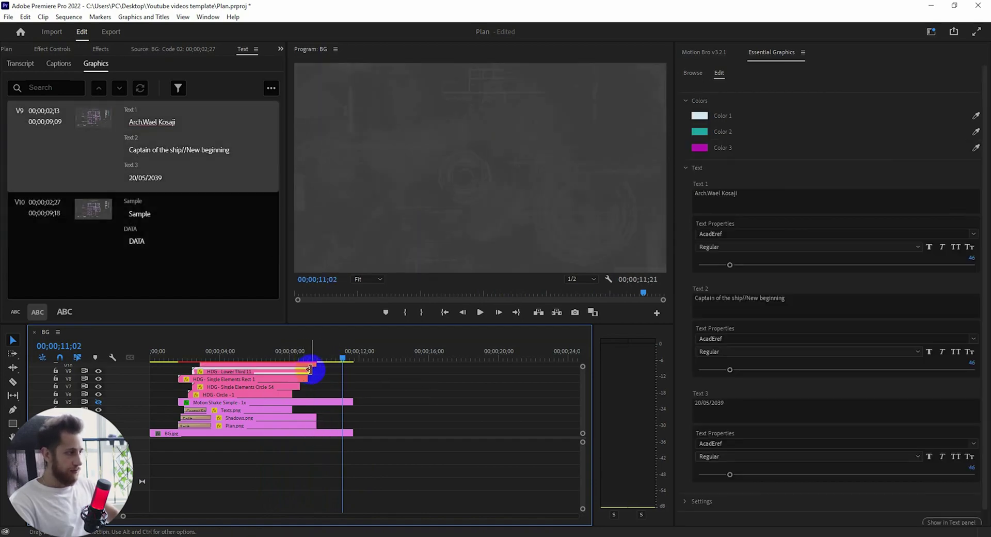
pyautogui.click(292, 359)
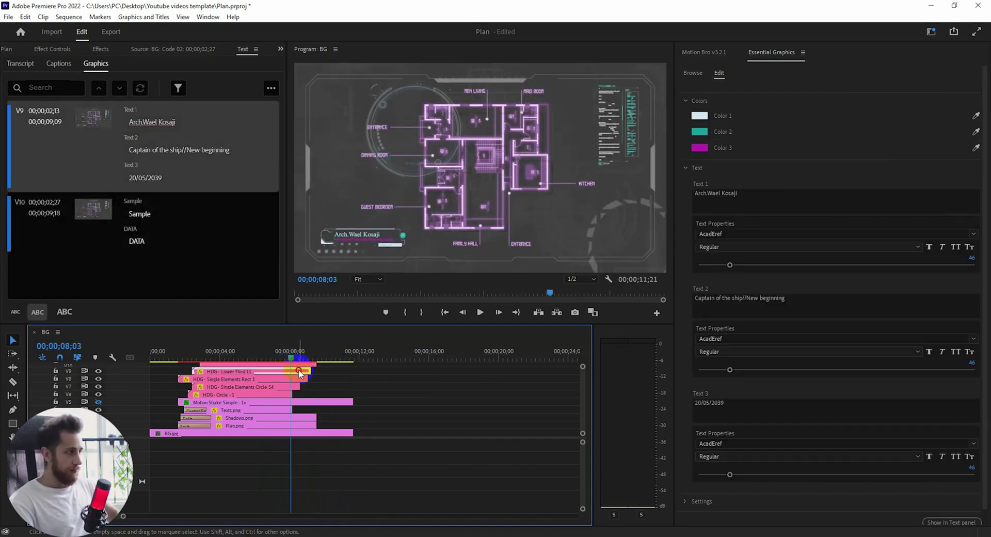
pyautogui.click(298, 371)
pyautogui.click(300, 380)
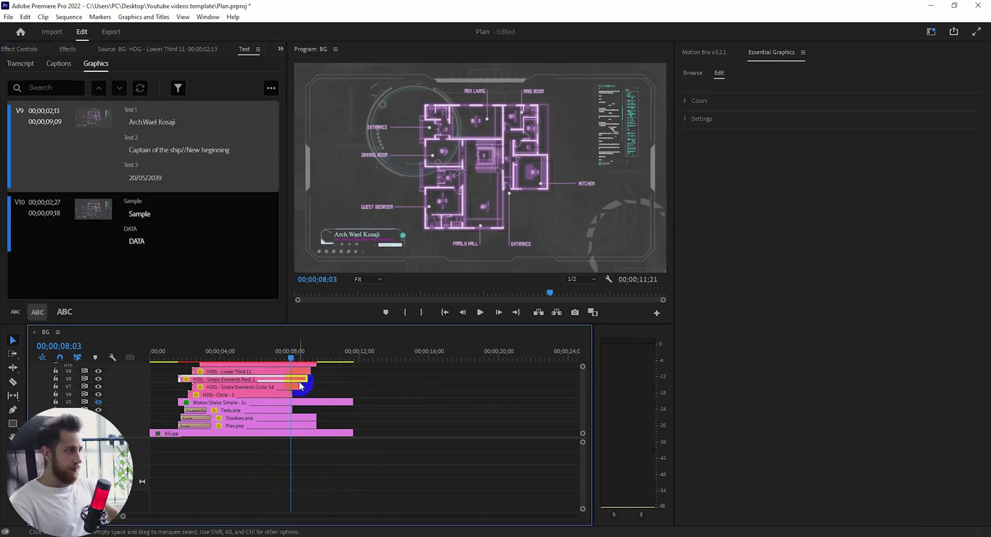
pyautogui.moveTo(310, 381); pyautogui.dragTo(271, 358)
# Step: Trim the Motion Shake Simple and BG.jpg clips to end at 00;00;09;27, level with the Rect 1 frame
pyautogui.click(349, 404)
pyautogui.click(349, 402)
pyautogui.moveTo(349, 402); pyautogui.dragTo(321, 403)
pyautogui.click(341, 435)
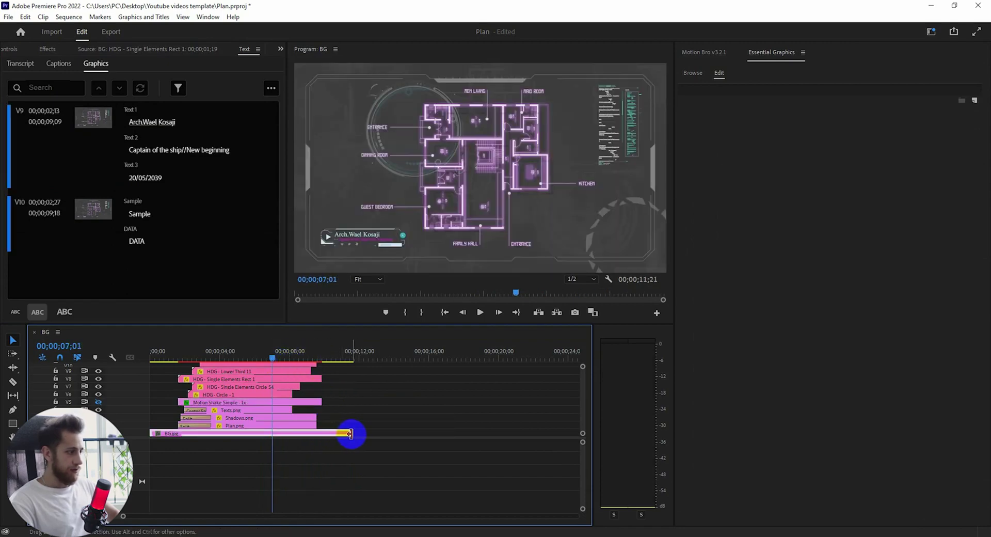
pyautogui.moveTo(350, 434); pyautogui.dragTo(321, 433)
# Step: Play back the shortened sequence from before the plan's reveal and stop with the playhead at 00;00;00;15
pyautogui.moveTo(273, 357); pyautogui.dragTo(167, 360)
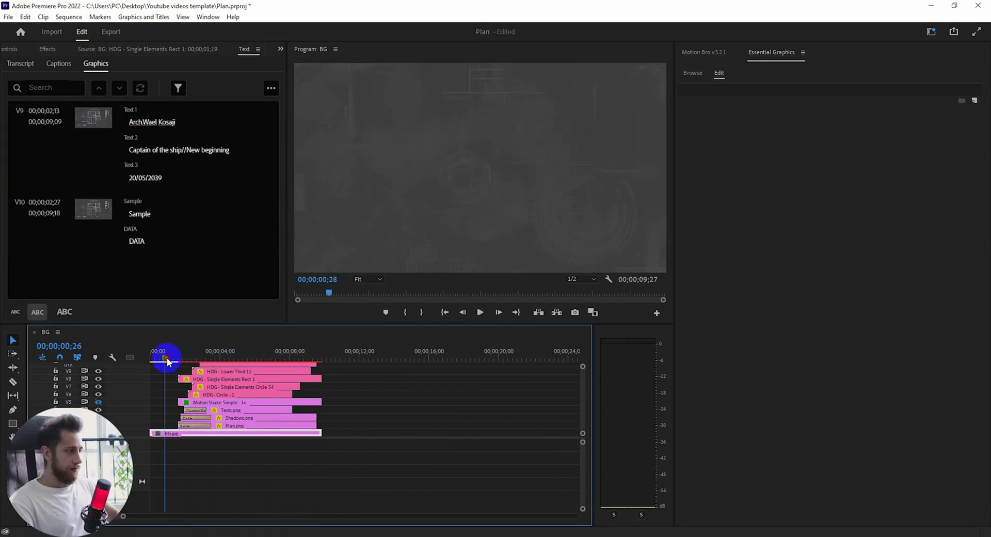
pyautogui.press('space')
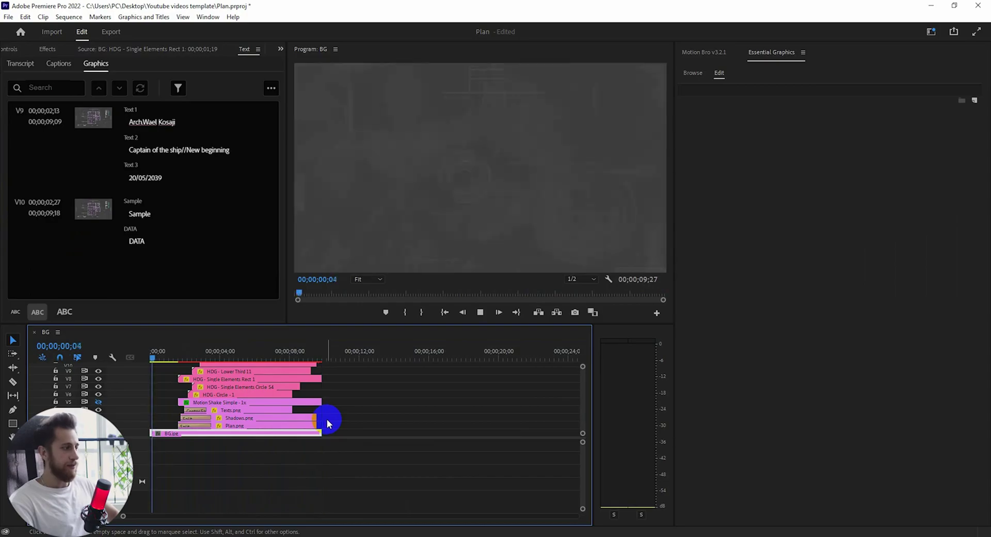
pyautogui.press('space')
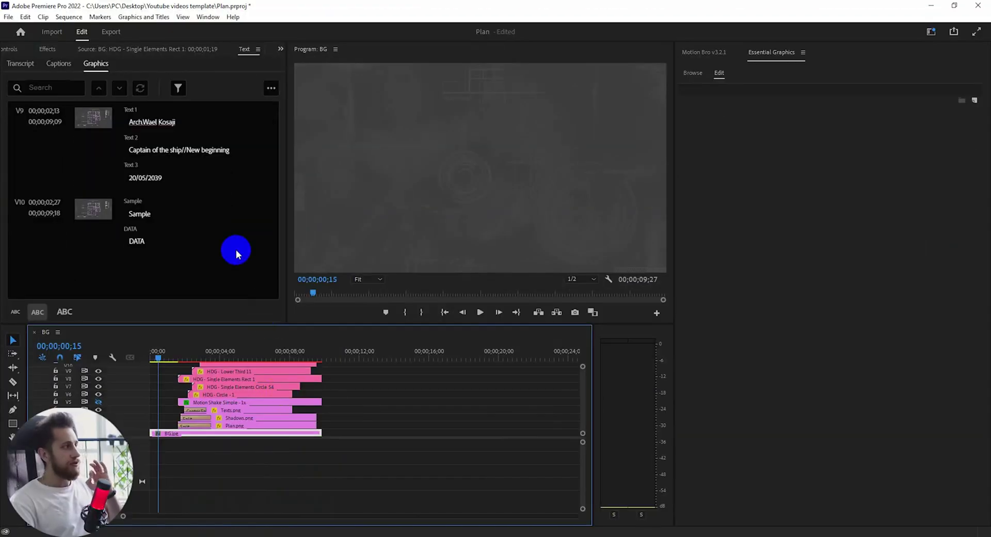
# Step: Review the export settings for BG.mp4 with the High Quality 1080p HD preset and H.264 format, preview it, and return to editing
pyautogui.click(111, 33)
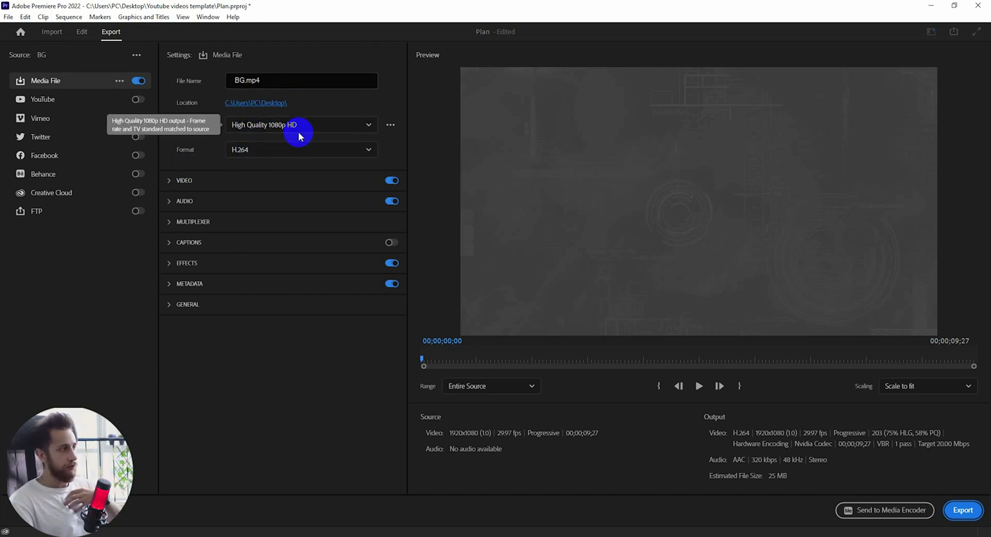
pyautogui.click(184, 181)
pyautogui.click(180, 182)
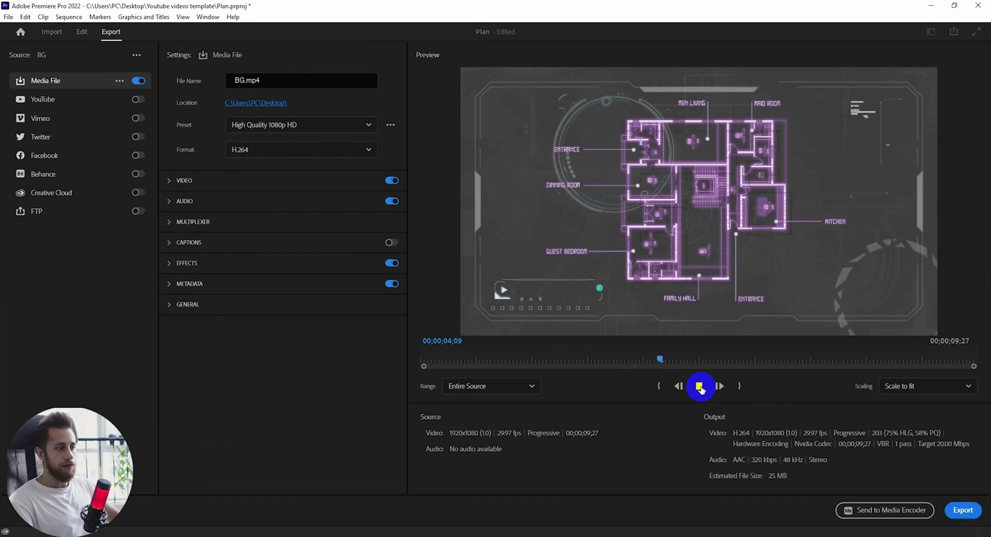
pyautogui.click(699, 387)
pyautogui.click(81, 33)
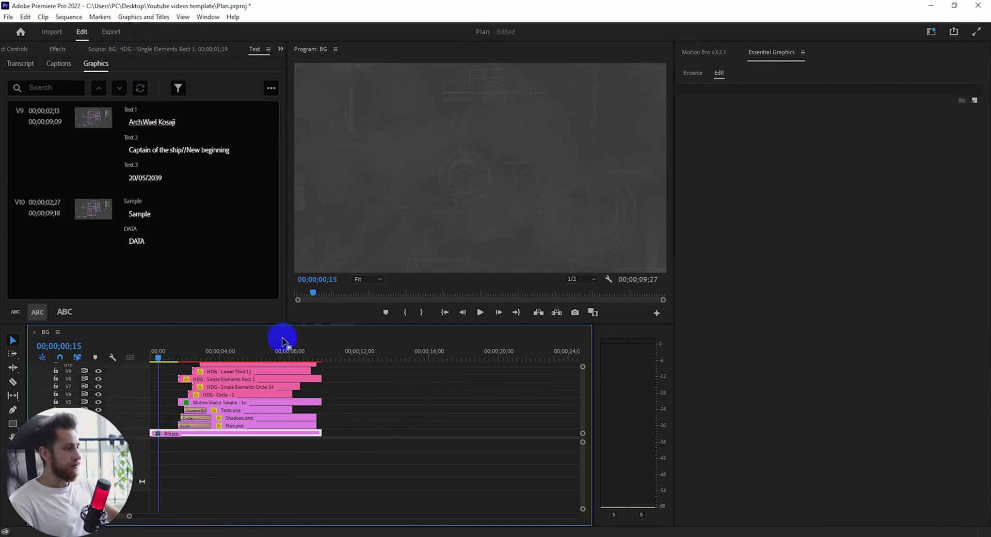
# Step: Play back the sequence through the plan's reveal and export it as P1 with the High Quality 1080p HD preset and H.264 format
pyautogui.press('space')
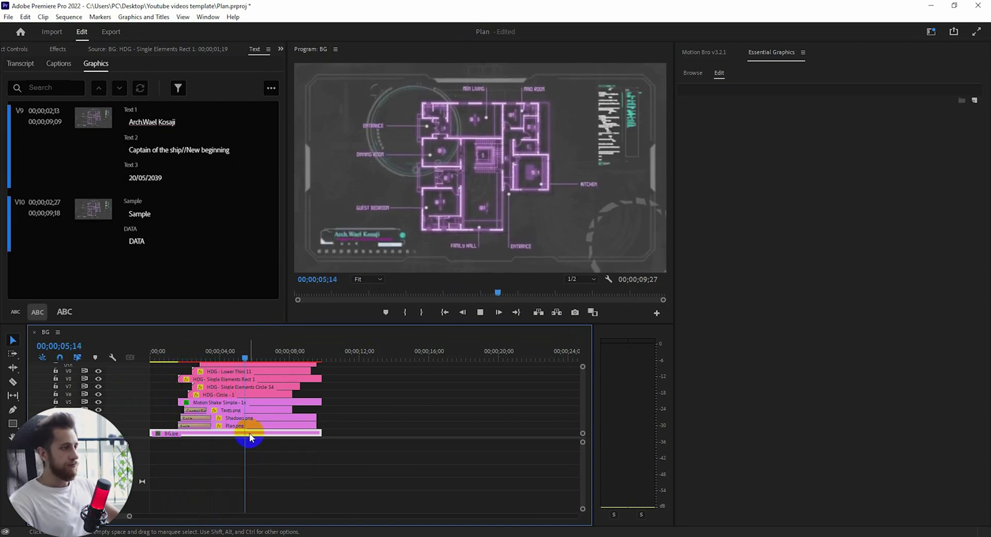
pyautogui.press('space')
pyautogui.click(111, 32)
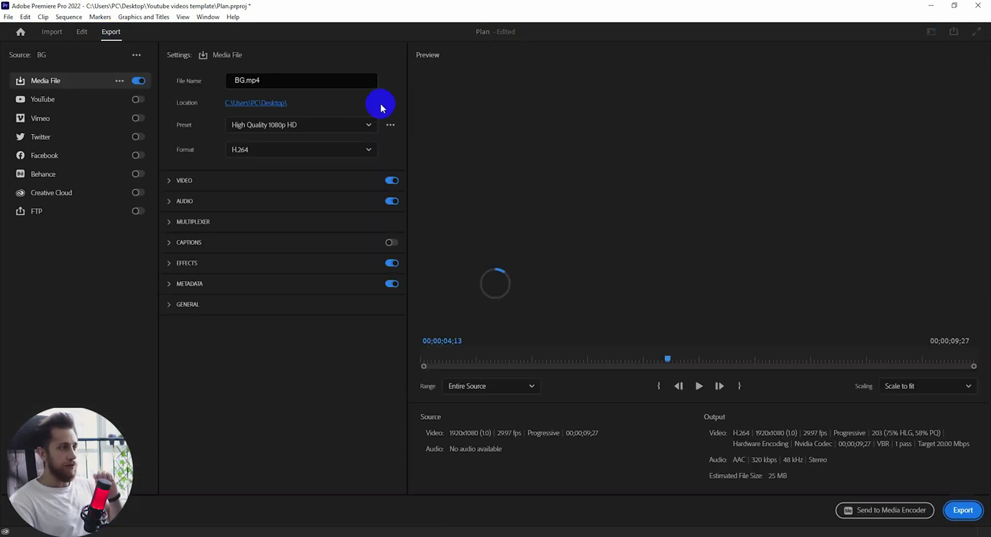
pyautogui.moveTo(265, 81); pyautogui.dragTo(241, 80)
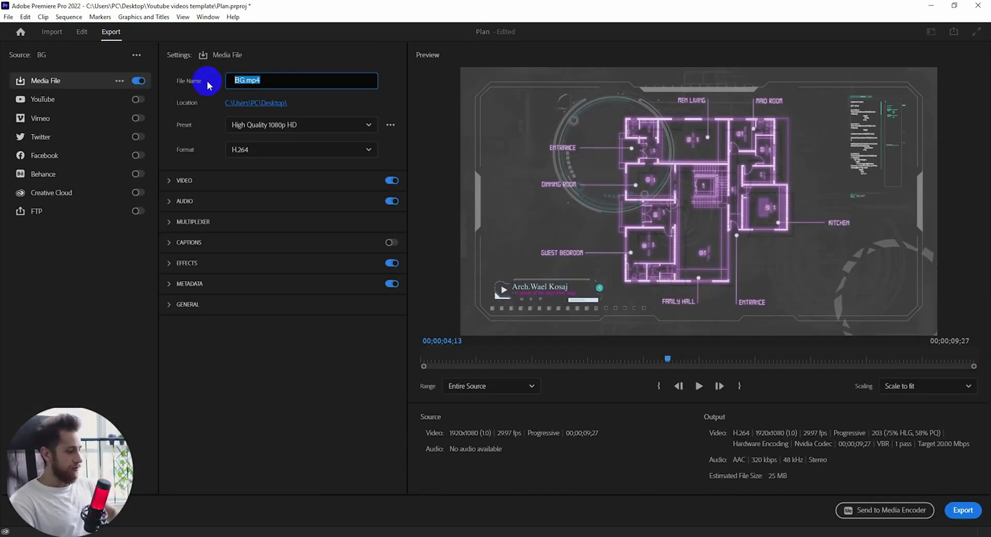
pyautogui.write('P1')
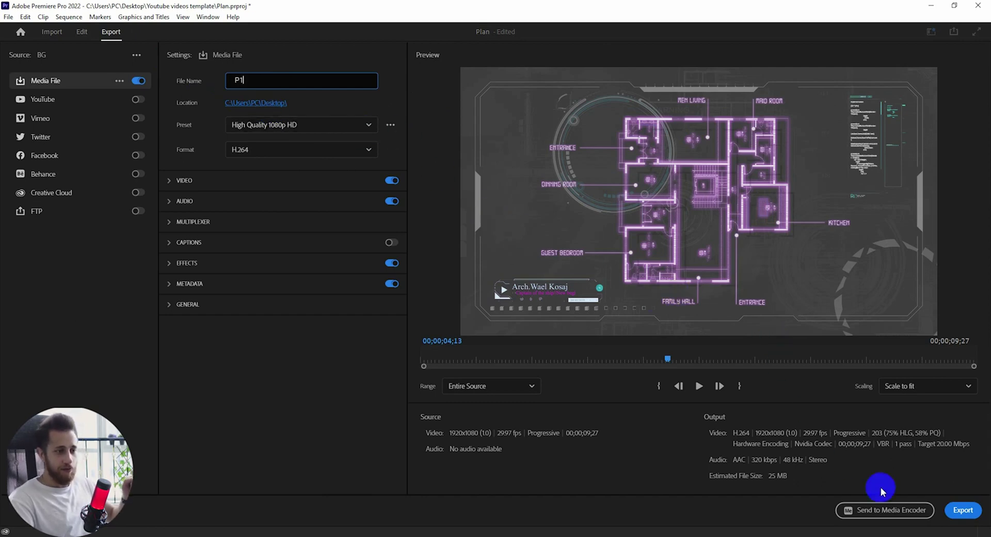
pyautogui.click(960, 511)
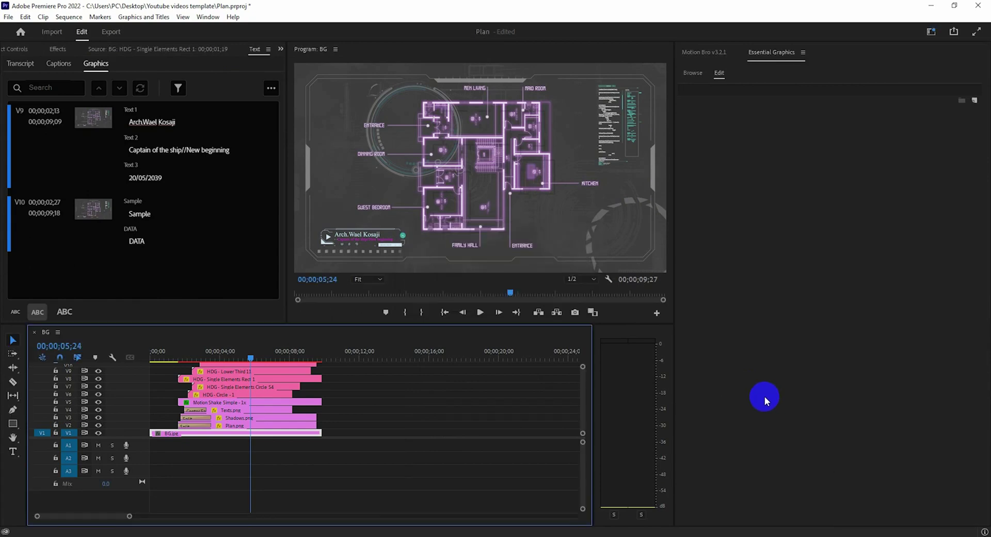
# Step: Deselect the BG.jpg clip, save the Plan project, and close Premiere Pro
pyautogui.click(439, 407)
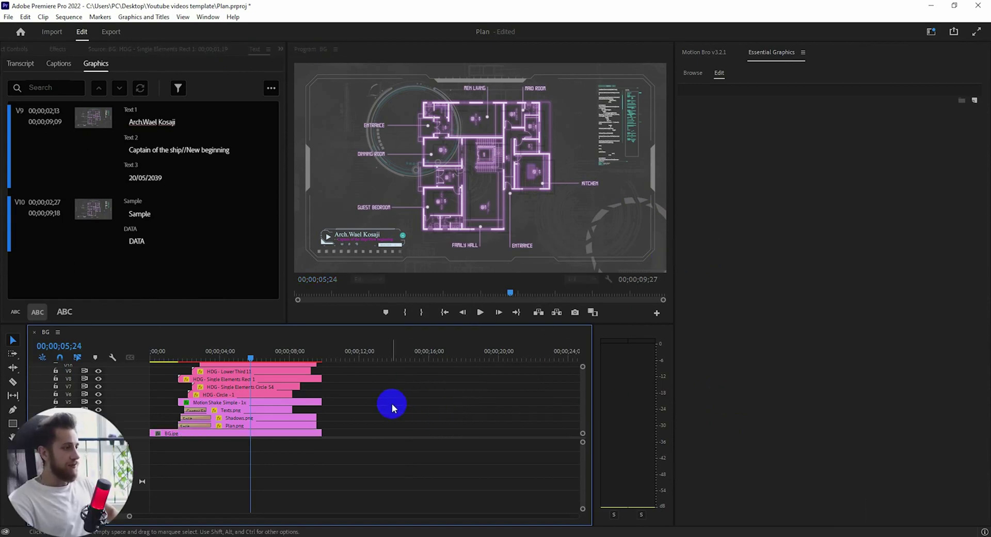
pyautogui.hotkey('ctrl', 's')
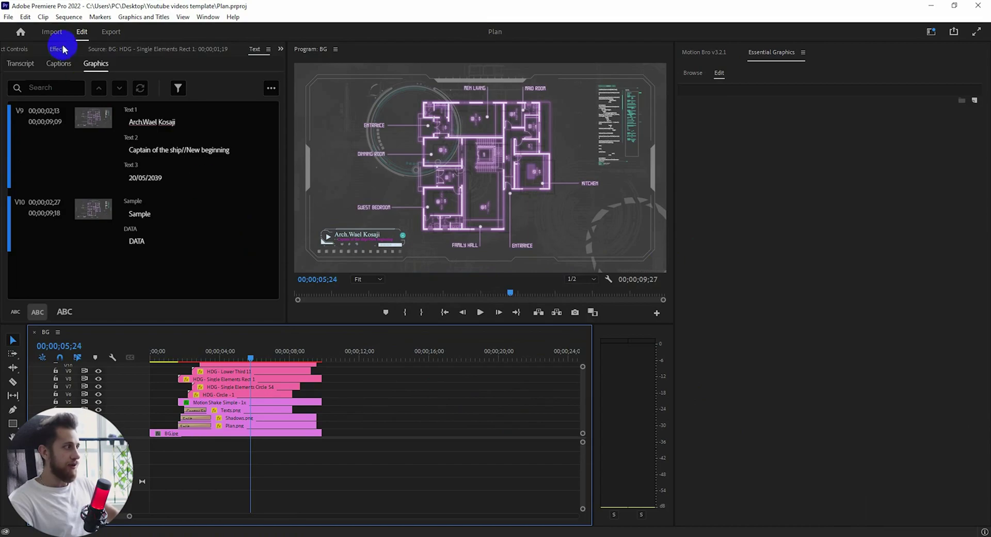
pyautogui.click(979, 6)
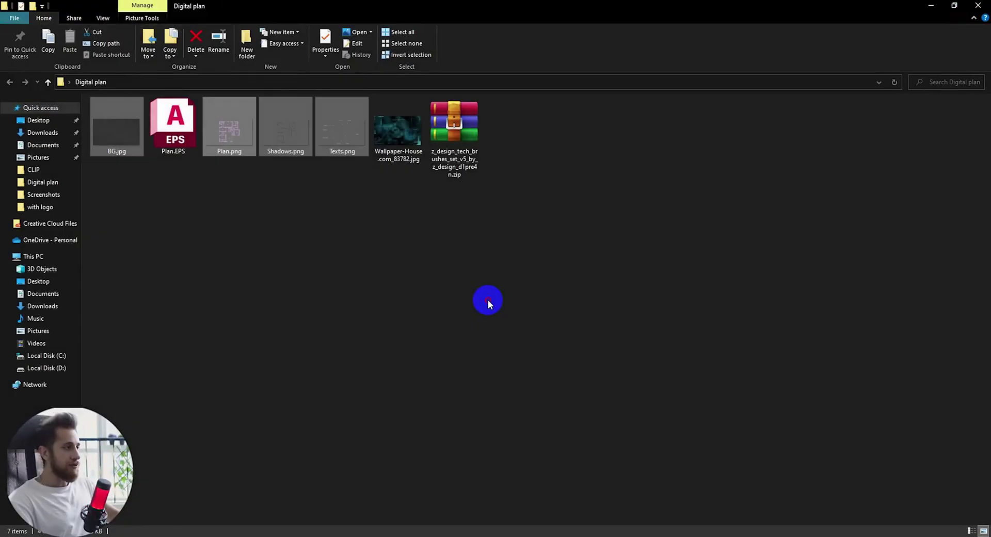
# Step: Reopen Premiere Pro and create an empty project named p2 in the Youtube videos template folder
pyautogui.click(496, 285)
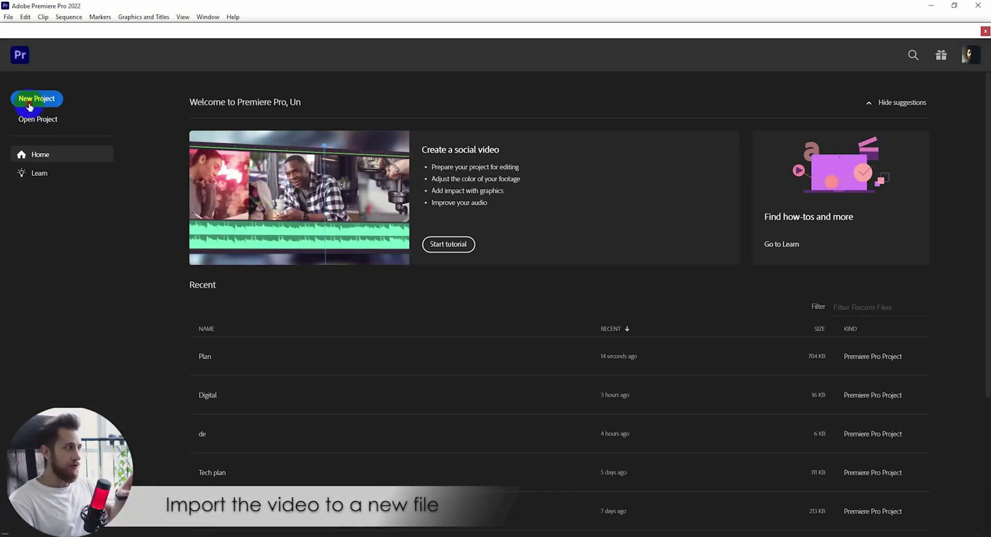
pyautogui.click(29, 106)
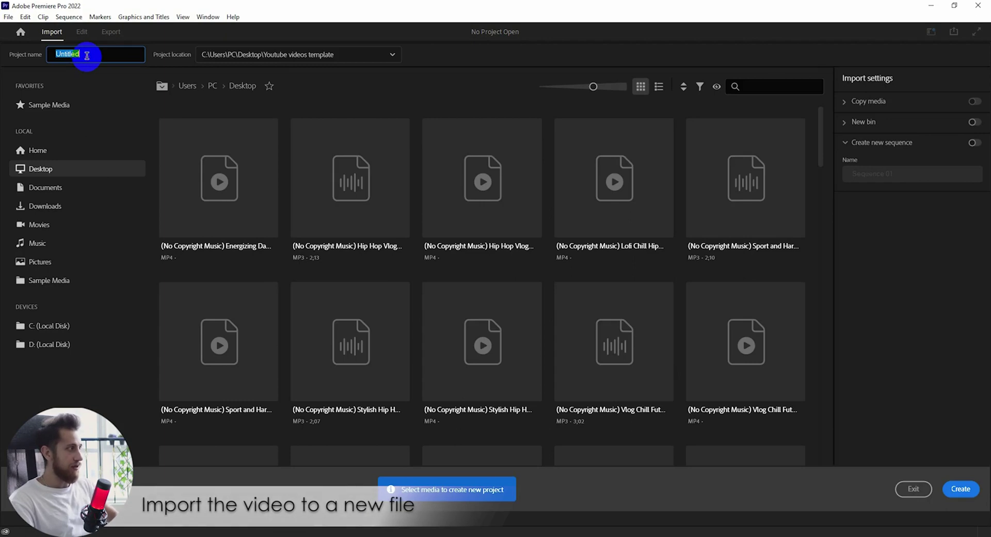
pyautogui.write('p2')
pyautogui.click(963, 487)
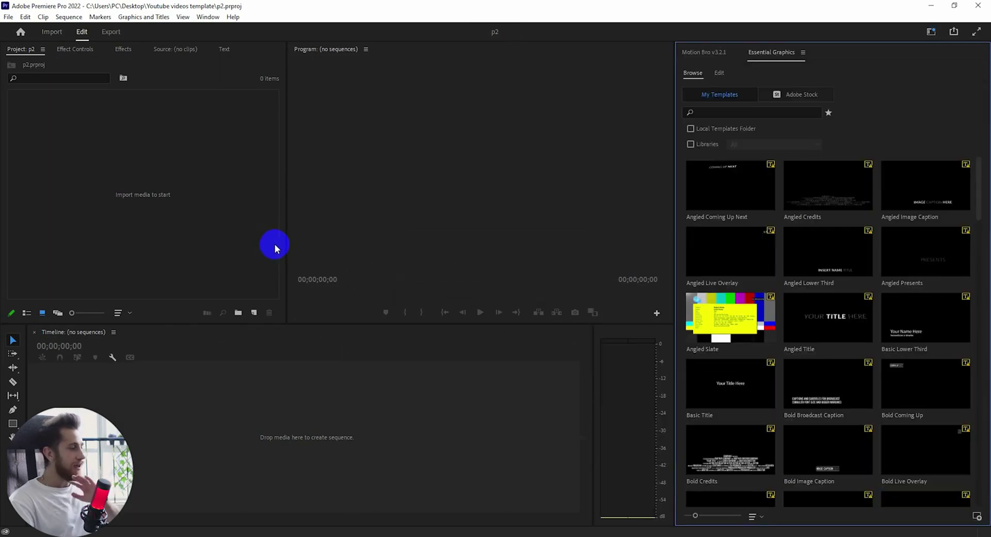
# Step: Show the desktop, open the exported P1.mp4 to watch it, and close the video player
pyautogui.click(931, 5)
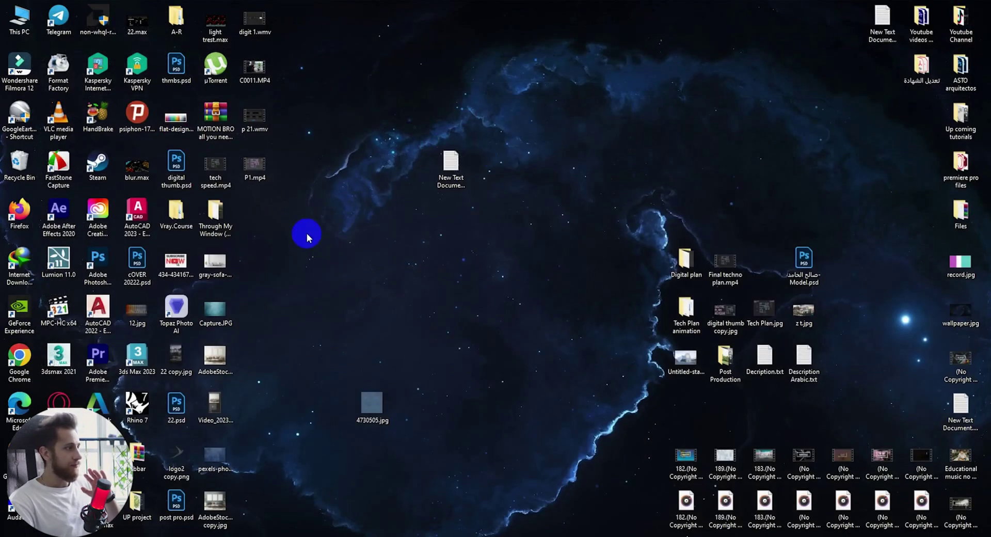
pyautogui.moveTo(255, 164); pyautogui.dragTo(330, 245)
pyautogui.hotkey('alt', 'Tab')
pyautogui.moveTo(433, 370); pyautogui.dragTo(964, 21)
pyautogui.click(933, 8)
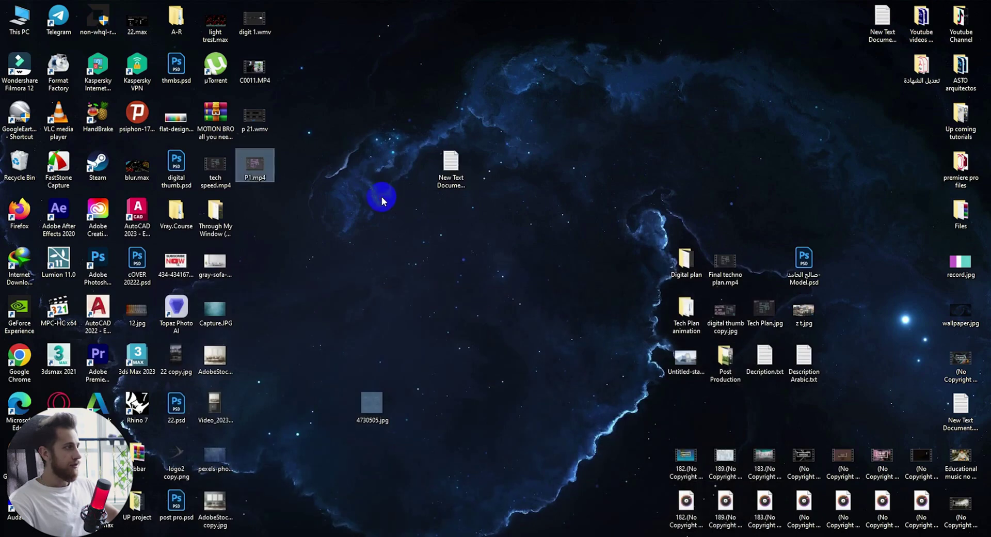
pyautogui.doubleClick(261, 174)
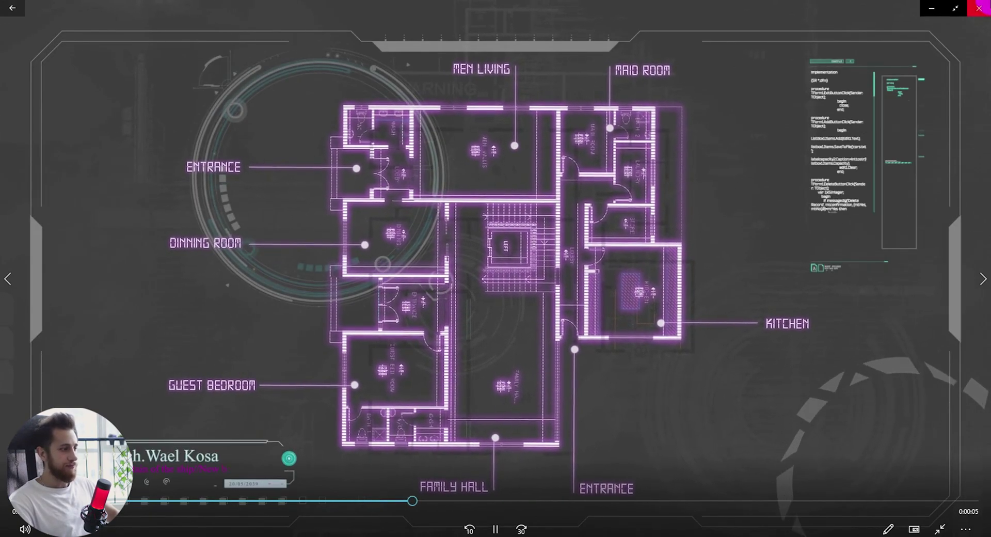
pyautogui.click(979, 6)
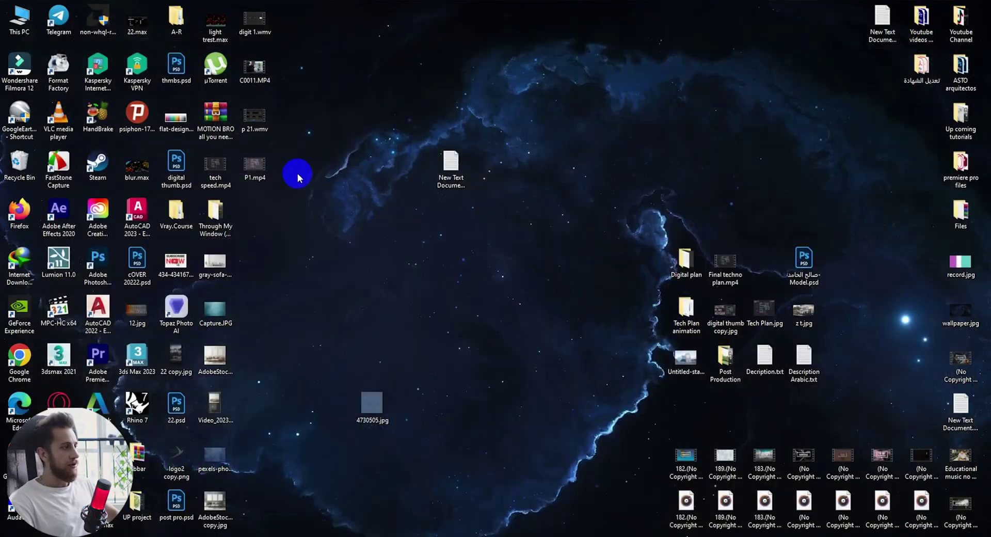
# Step: Import P1.mp4 from the desktop into the p2 project and create a sequence from it
pyautogui.moveTo(260, 176); pyautogui.dragTo(449, 351)
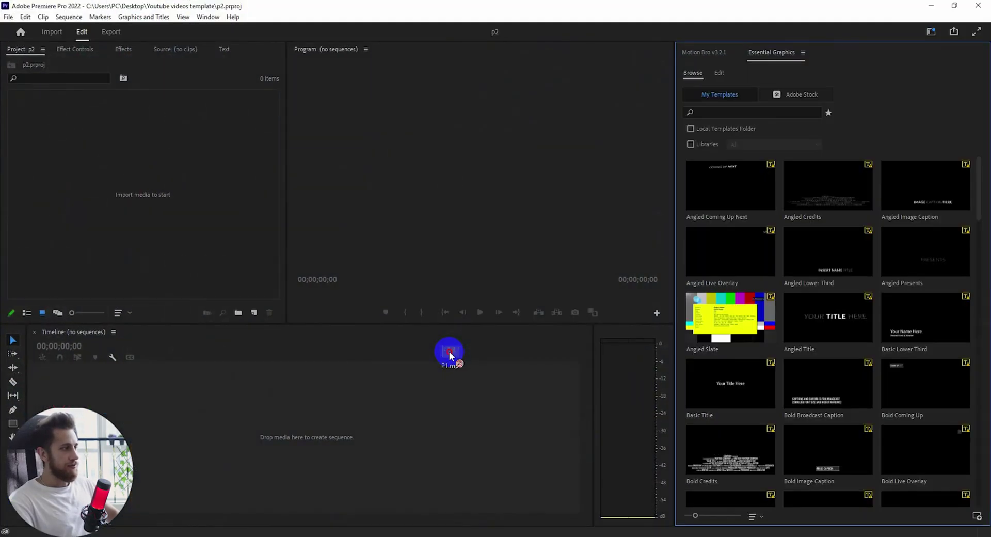
pyautogui.moveTo(449, 353); pyautogui.dragTo(155, 173)
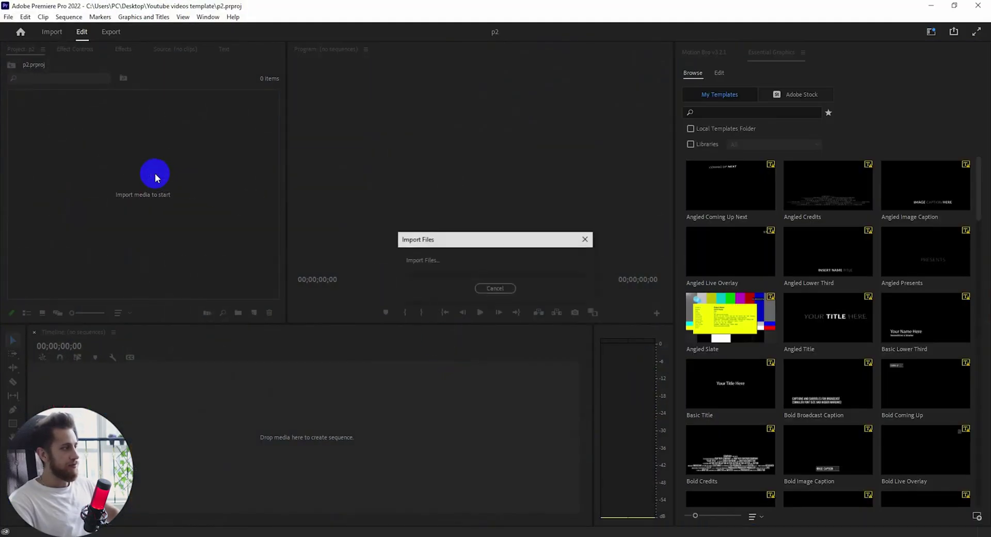
pyautogui.moveTo(44, 130); pyautogui.dragTo(129, 431)
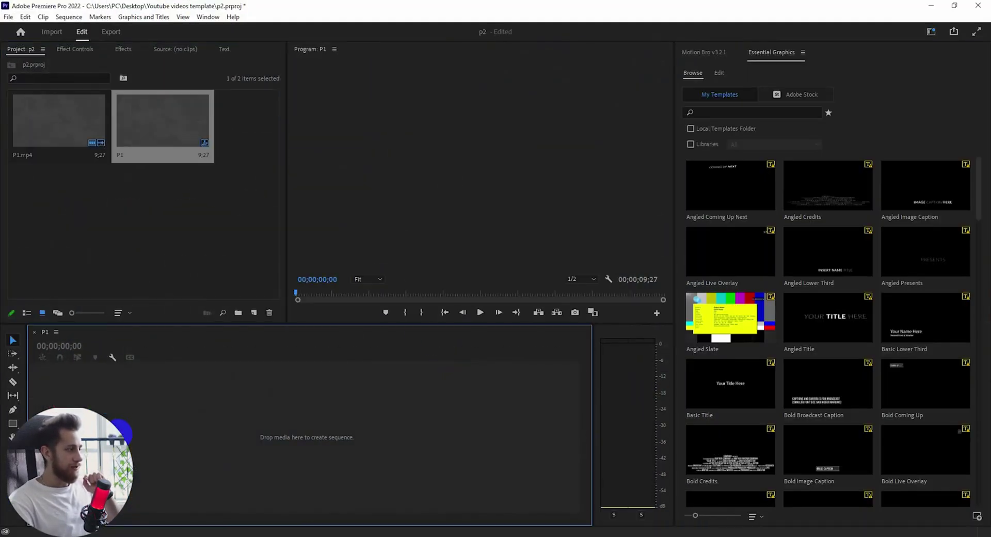
pyautogui.moveTo(185, 515); pyautogui.dragTo(119, 516)
# Step: Play the P1 sequence from the start and stop with the playhead at 00;00;06;10
pyautogui.click(168, 357)
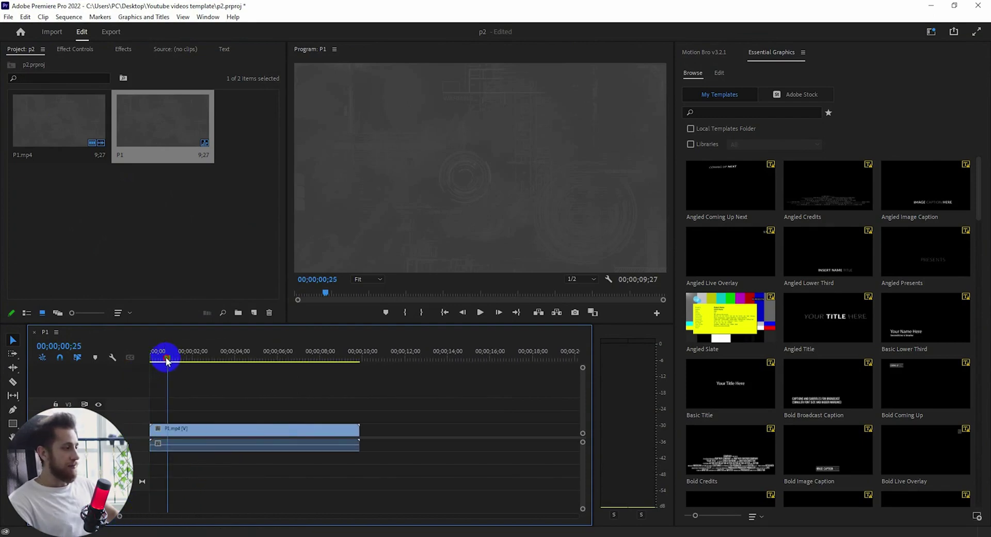
pyautogui.moveTo(167, 359); pyautogui.dragTo(151, 357)
pyautogui.press('space')
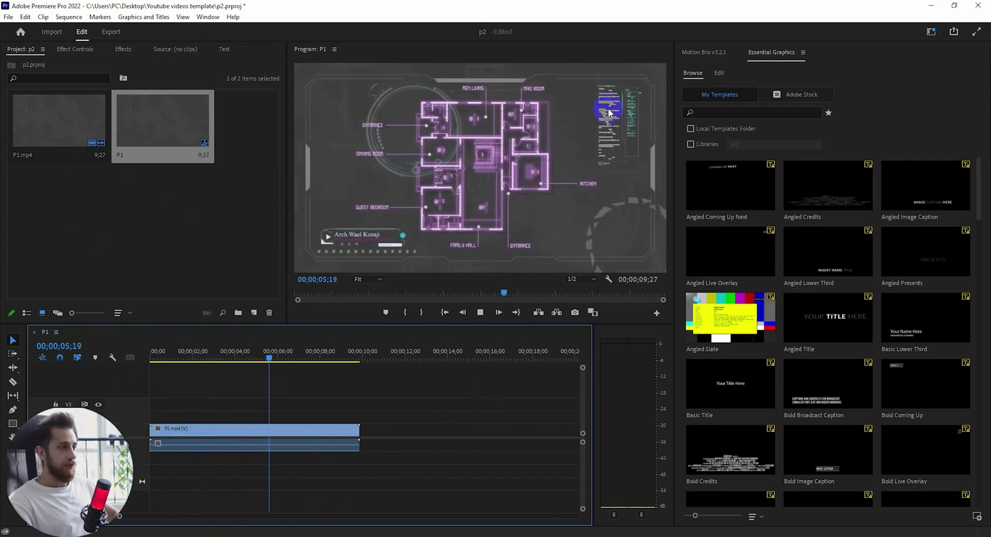
pyautogui.press('space')
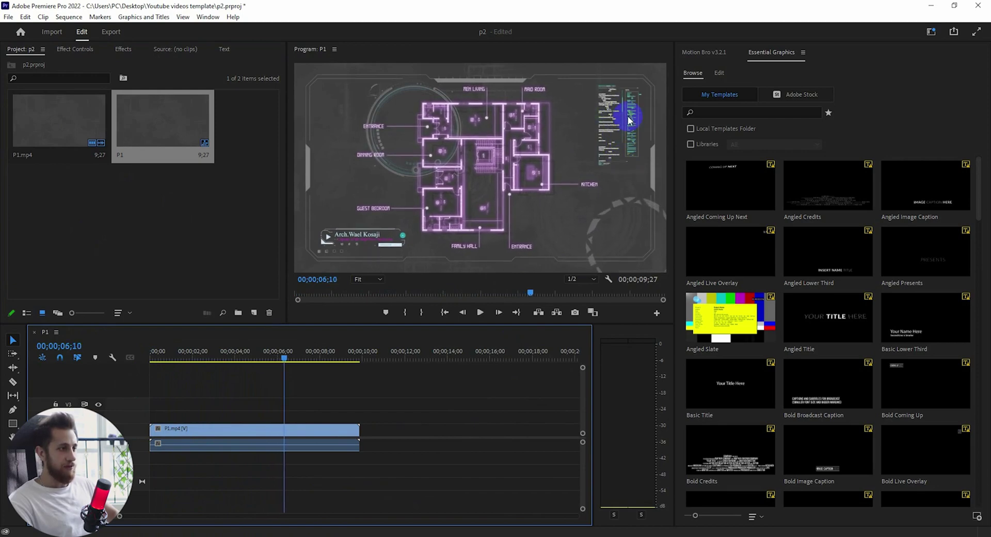
# Step: Split the P1.mp4 clip at 00;00;06;10 with the Razor tool and delete the part after the cut
pyautogui.click(333, 429)
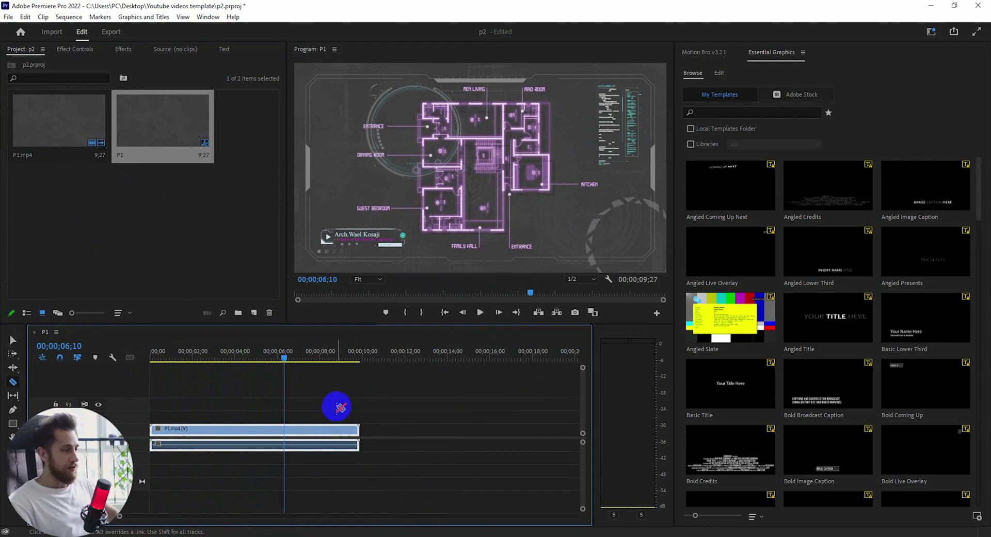
pyautogui.press('c')
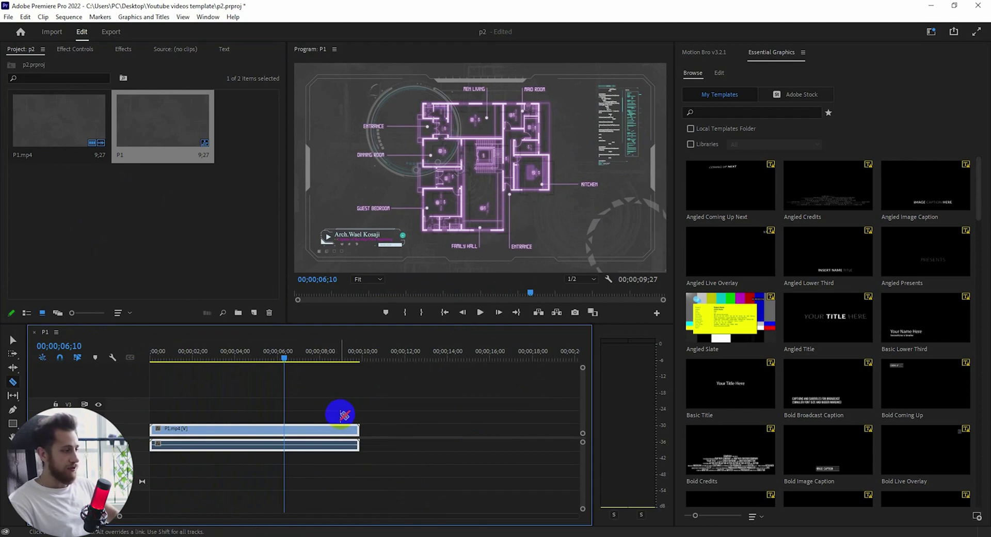
pyautogui.click(285, 430)
pyautogui.click(332, 442)
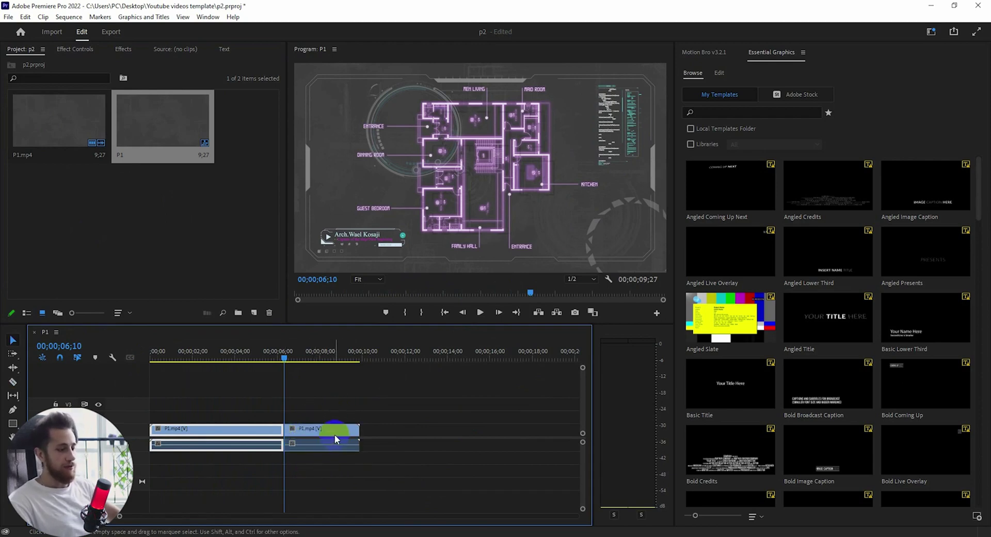
pyautogui.press('Delete')
# Step: Duplicate the shortened P1.mp4 clip further along the same track, leaving a gap of about two seconds after the original
pyautogui.click(277, 440)
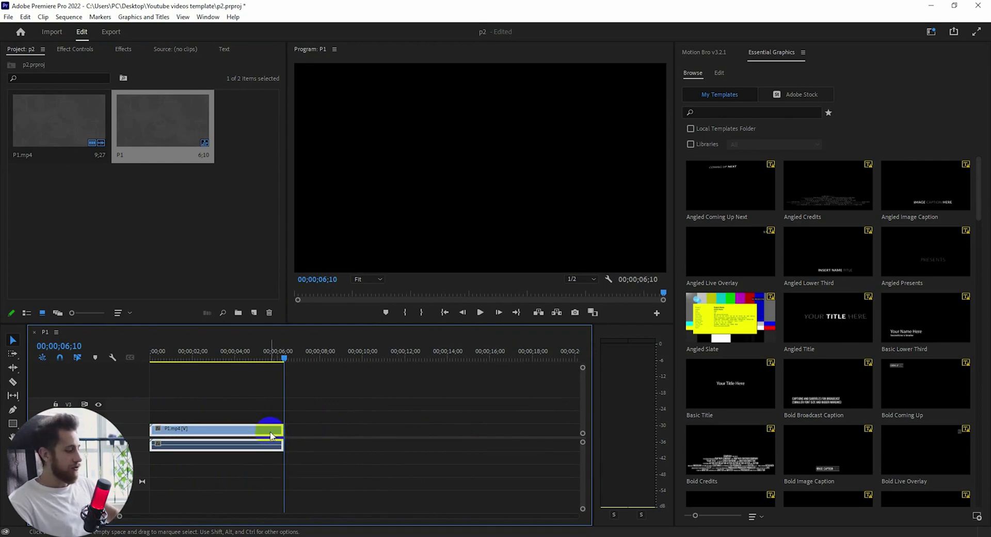
pyautogui.moveTo(195, 433); pyautogui.dragTo(373, 427)
pyautogui.click(360, 503)
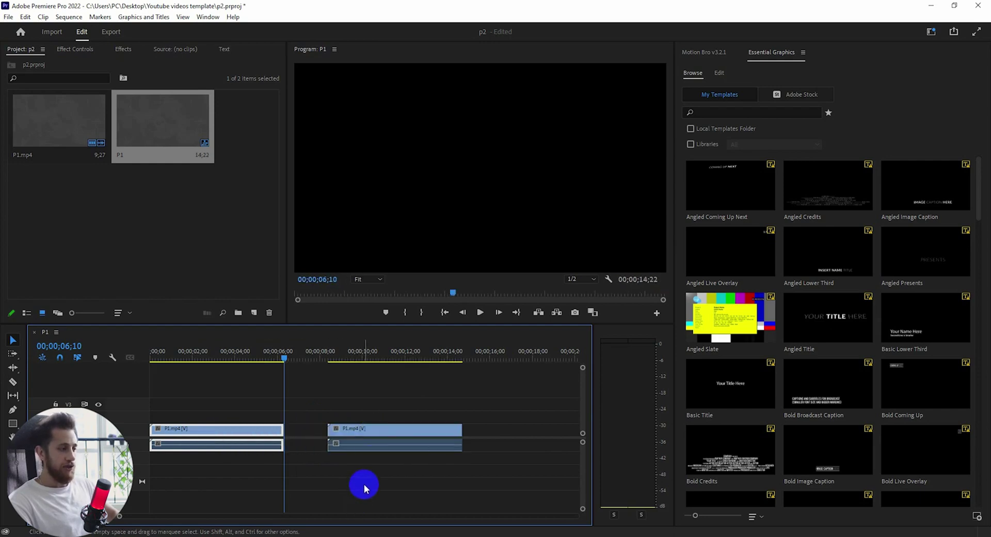
# Step: Reverse the speed of the duplicated P1.mp4 clip in its Clip Speed / Duration settings
pyautogui.click(374, 429)
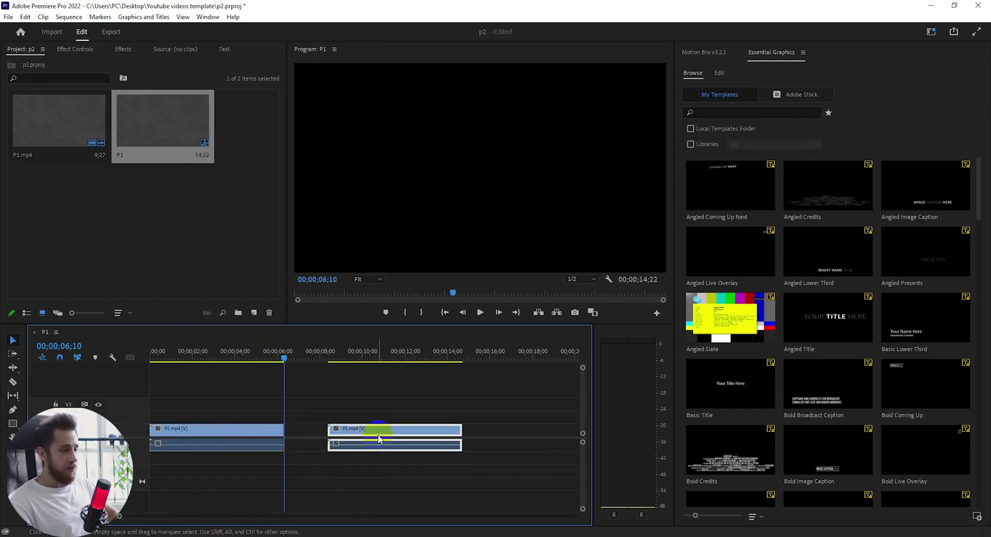
pyautogui.hotkey('ctrl', 'r')
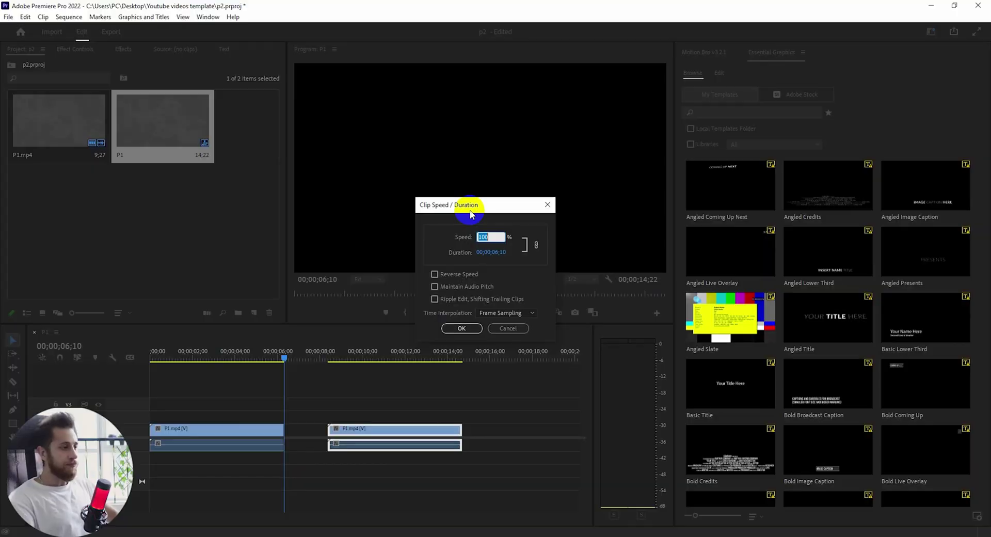
pyautogui.click(436, 274)
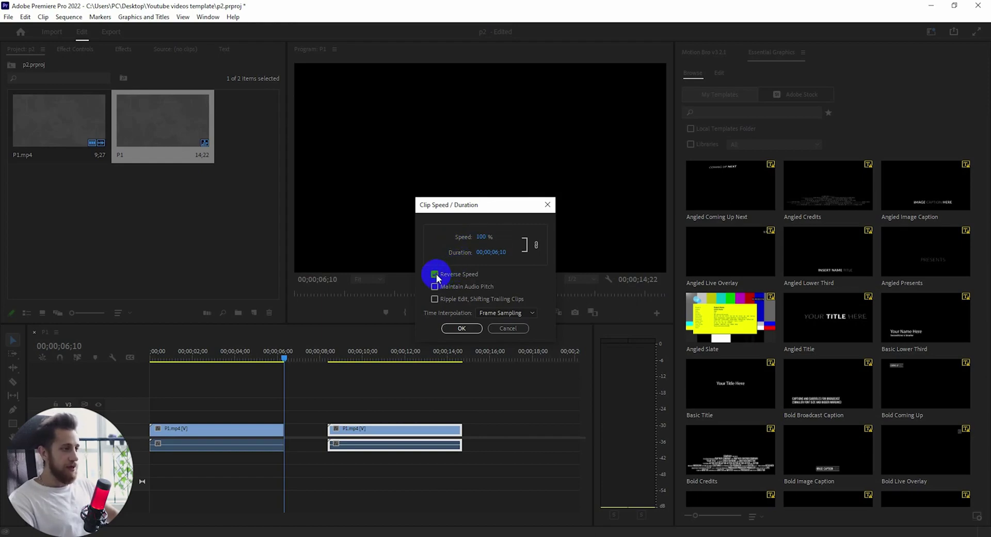
pyautogui.click(454, 328)
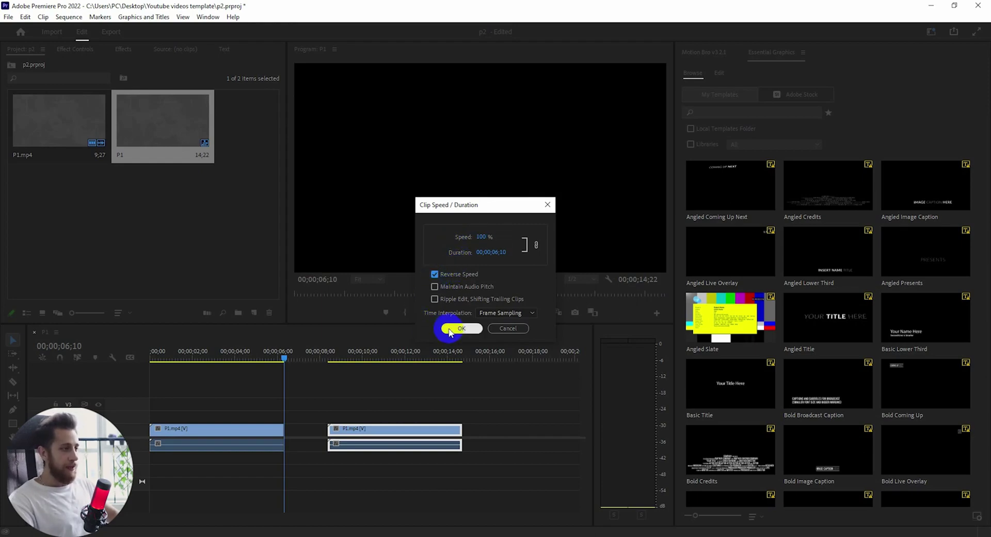
# Step: Set the speed of both the original P1.mp4 clip and its reversed copy to 120%
pyautogui.click(259, 433)
pyautogui.hotkey('ctrl', 'r')
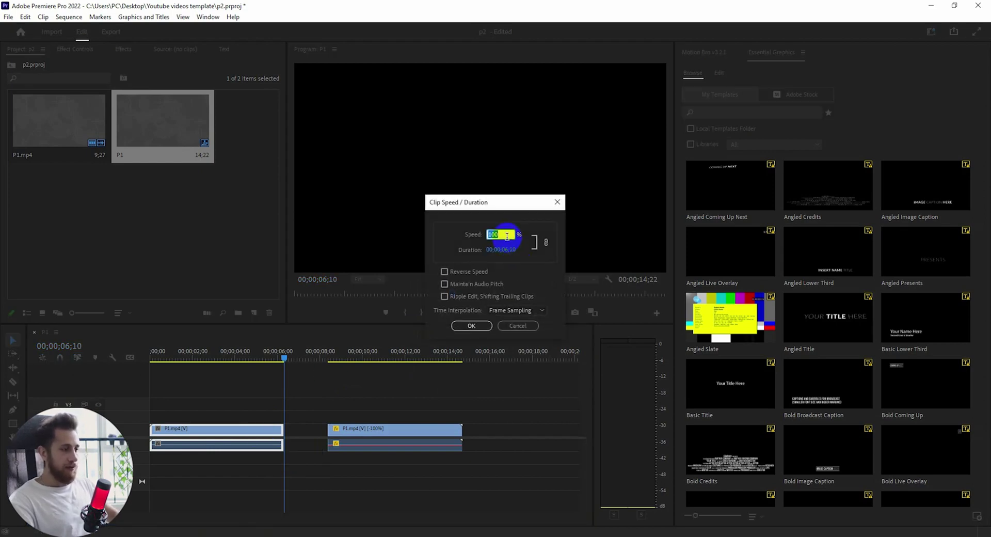
pyautogui.click(471, 325)
pyautogui.click(365, 433)
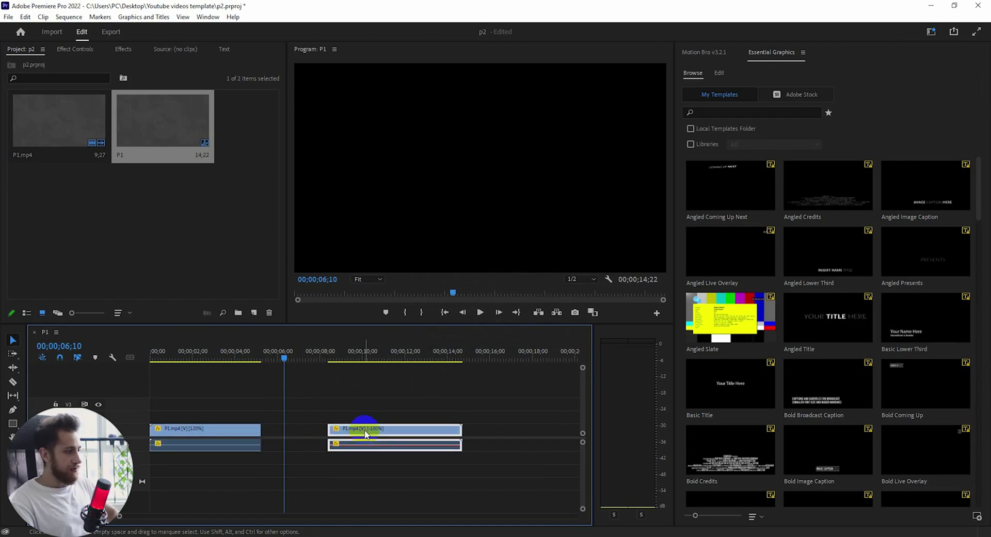
pyautogui.hotkey('ctrl', 'r')
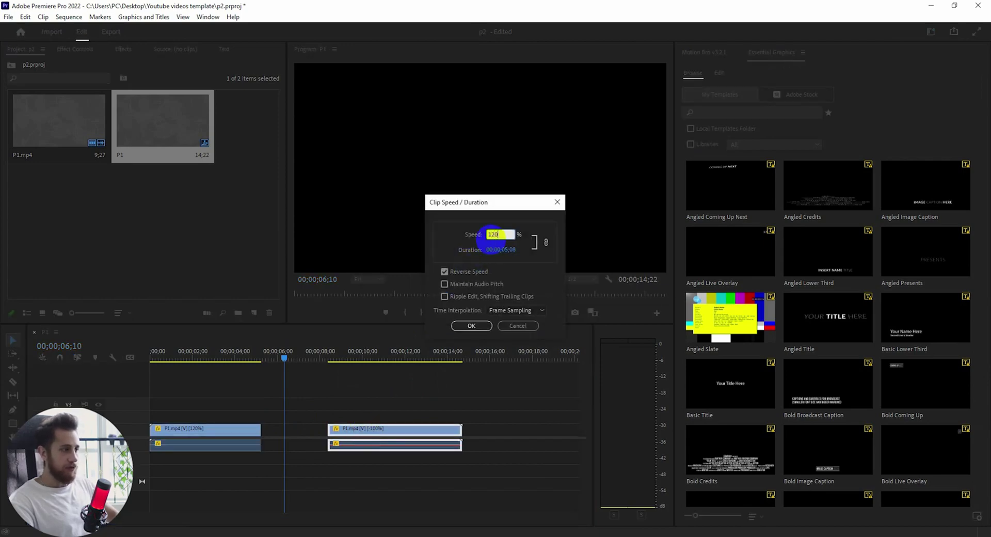
pyautogui.click(471, 325)
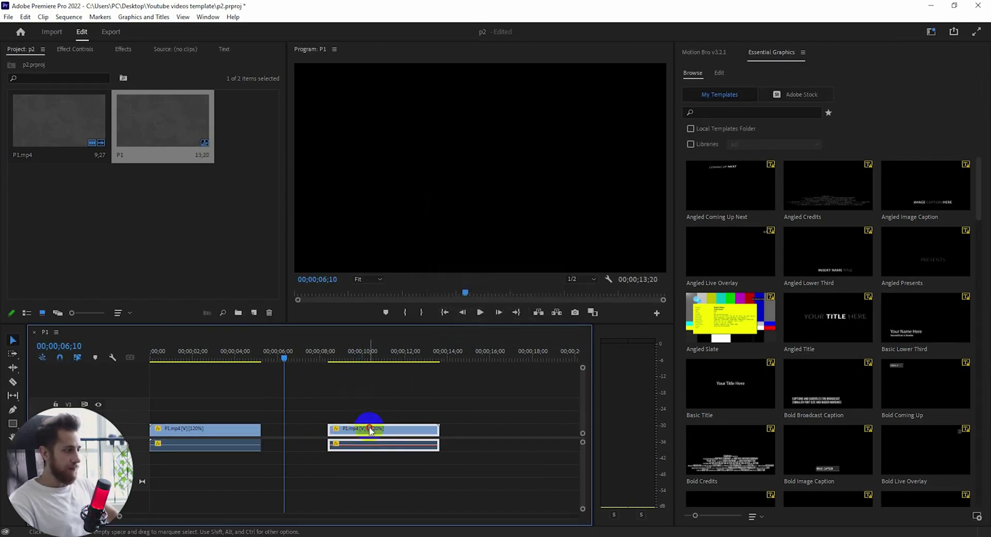
# Step: Move the reversed P1.mp4 clip flush against the end of the first clip and keep the playhead at 00;00;06;10
pyautogui.moveTo(369, 428); pyautogui.dragTo(304, 426)
pyautogui.click(287, 357)
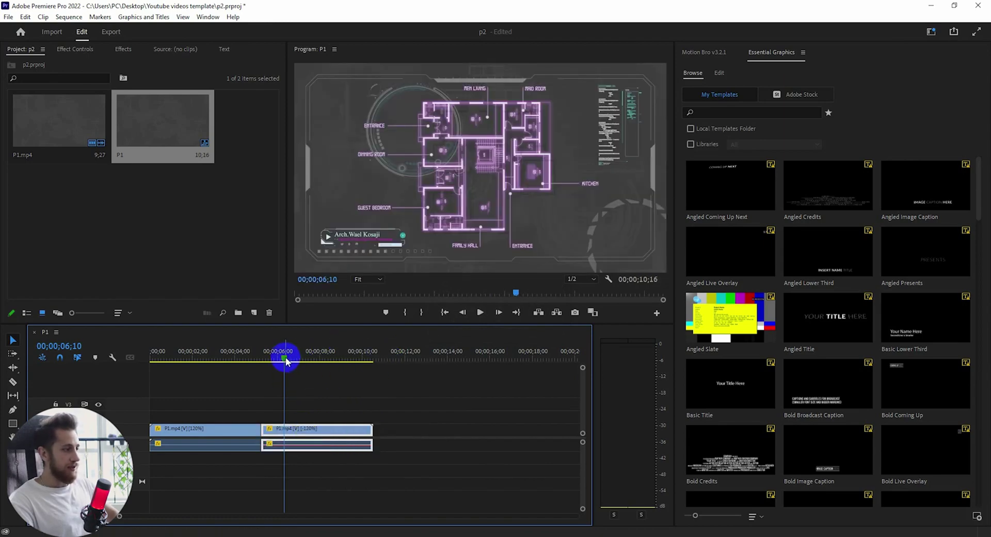
# Step: Play the sequence from 00;00;00;15 to review the pacing of the floor plan's reveal and its reversal
pyautogui.moveTo(286, 361); pyautogui.dragTo(160, 360)
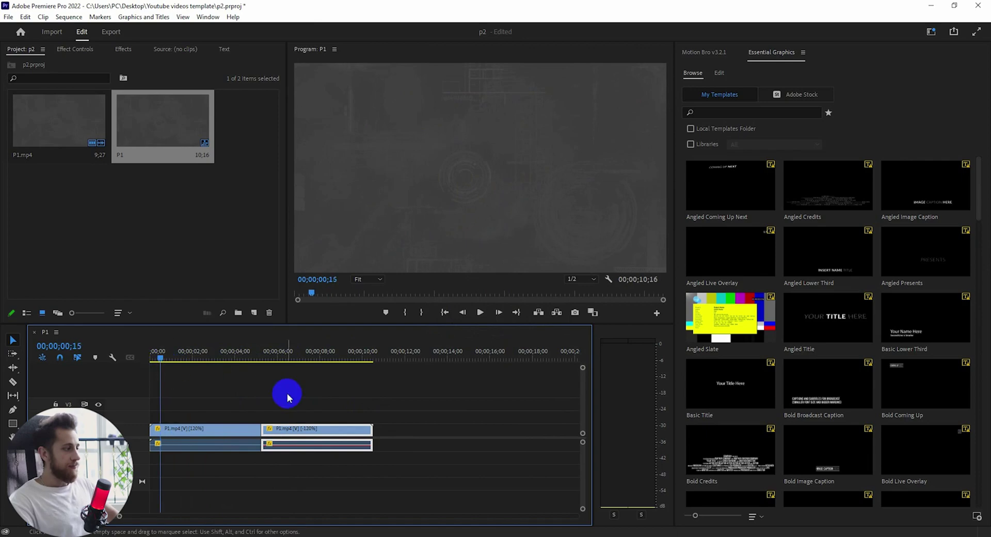
pyautogui.press('space')
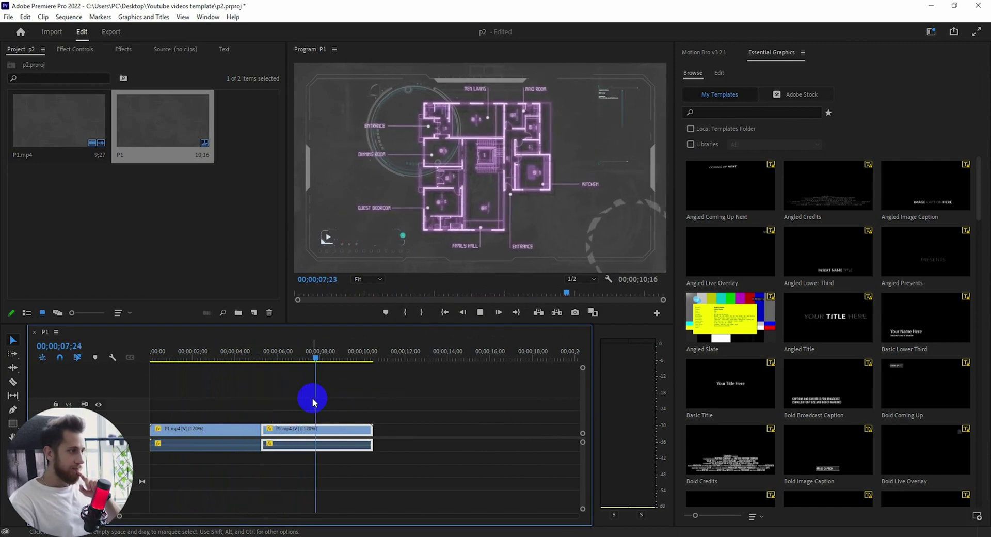
pyautogui.press('space')
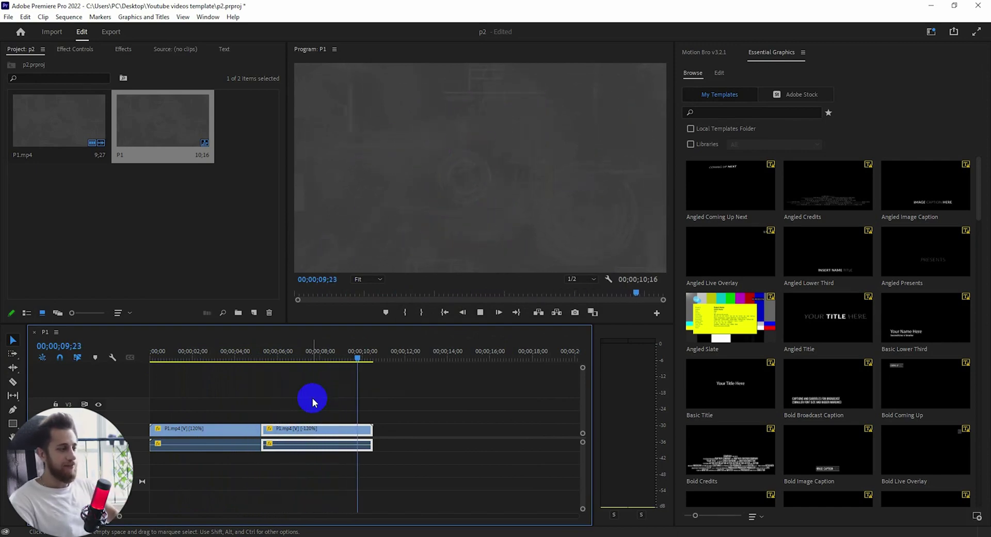
# Step: Raise the speed of the first P1.mp4 clip and its reversed copy to 200% in their Clip Speed / Duration settings
pyautogui.click(237, 426)
pyautogui.hotkey('ctrl', 'r')
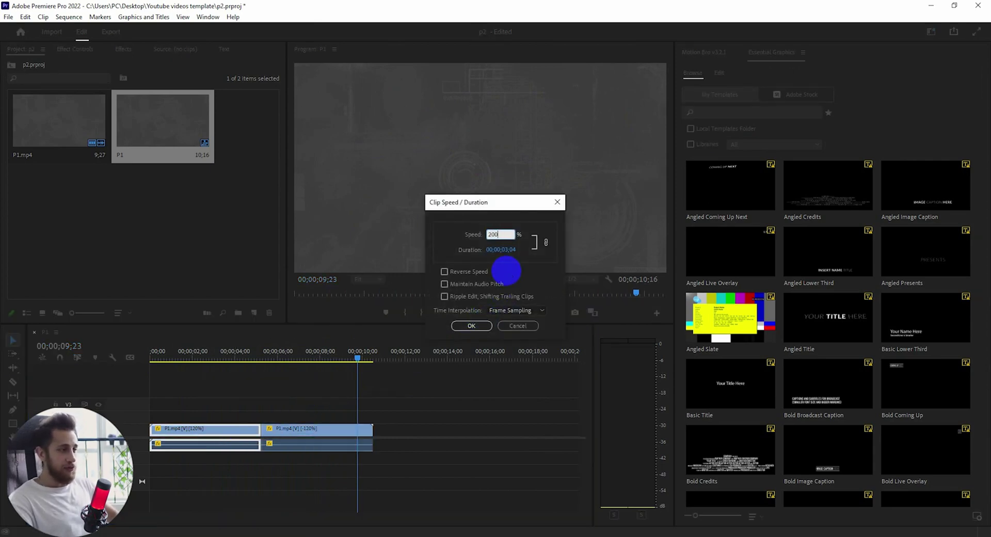
pyautogui.click(467, 326)
pyautogui.click(299, 428)
pyautogui.hotkey('ctrl', 'r')
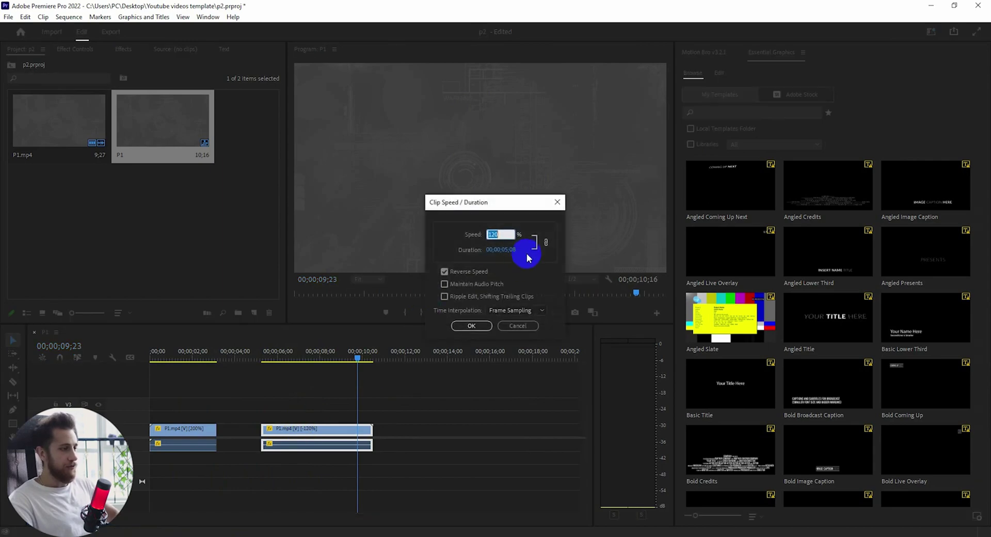
pyautogui.click(471, 325)
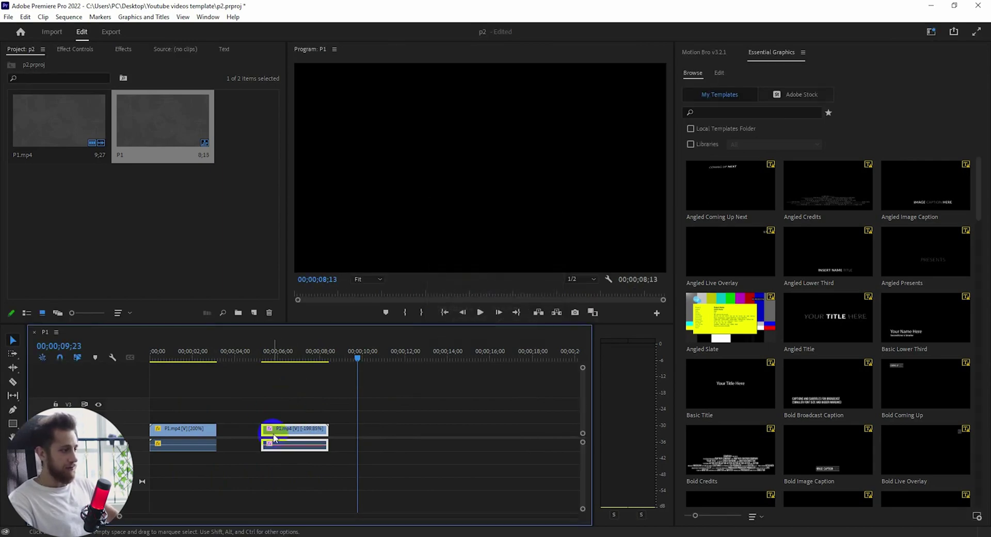
# Step: Close the gap by moving the reversed P1.mp4 clip against the end of the first clip, and play the sequence from near its start
pyautogui.moveTo(300, 422); pyautogui.dragTo(256, 421)
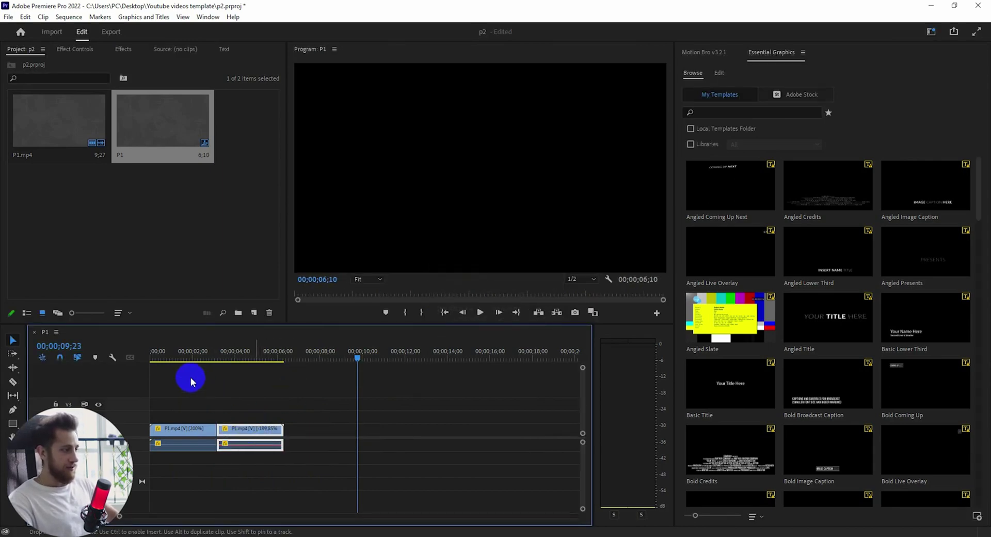
pyautogui.click(172, 357)
pyautogui.press('space')
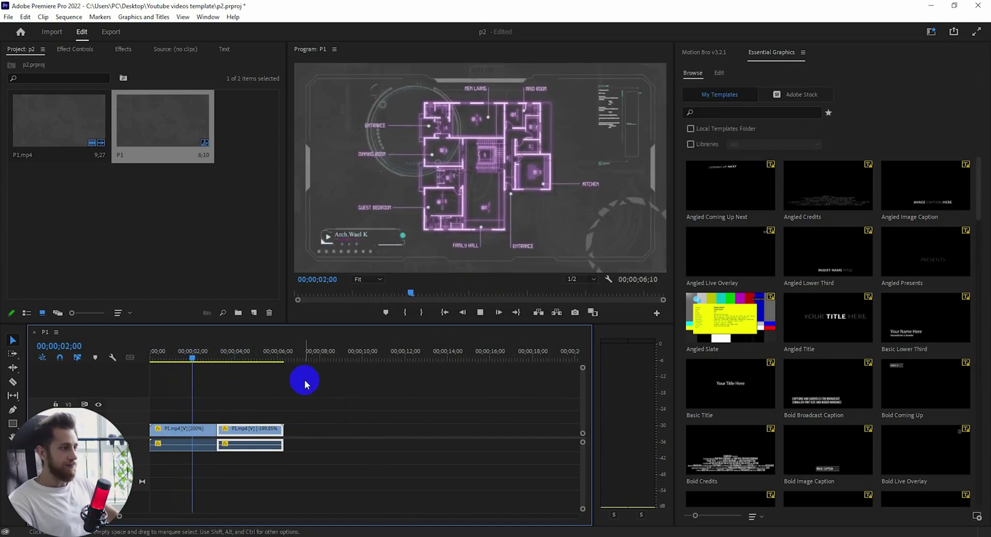